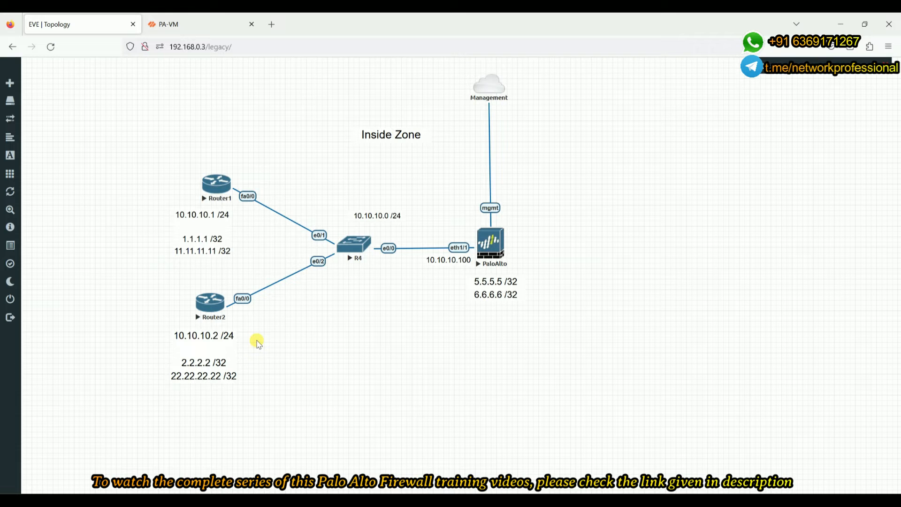
Select the whole lab topology with its labels and shift it left on the canvas to free space beside it
{"action": "key", "text": "alt+Tab"}
{"action": "left_click_drag", "start_coordinate": [291, 70], "coordinate": [562, 105]}
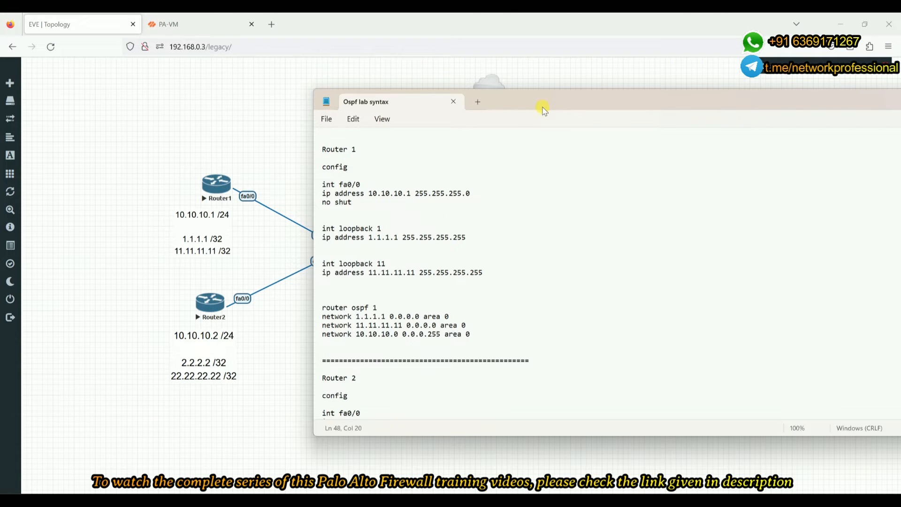
{"action": "left_click", "coordinate": [253, 130]}
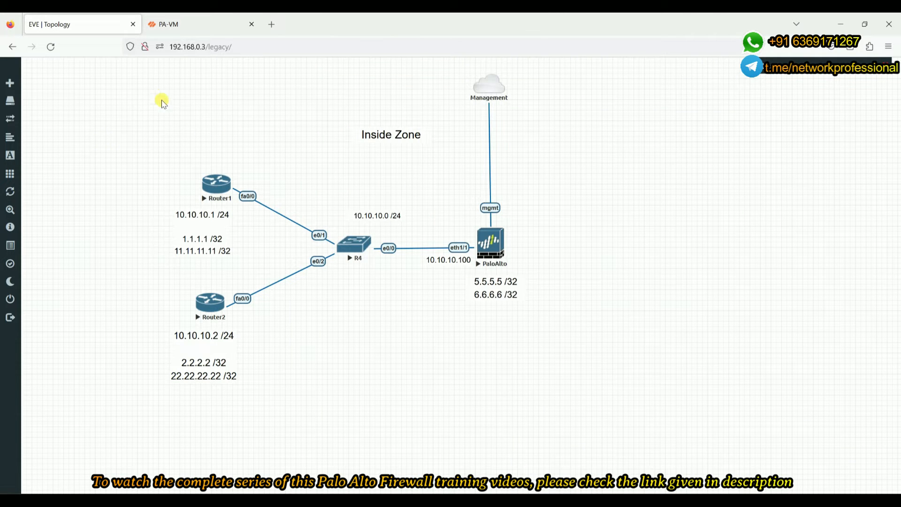
{"action": "left_click_drag", "start_coordinate": [135, 90], "coordinate": [559, 392]}
{"action": "left_click_drag", "start_coordinate": [487, 243], "coordinate": [336, 243]}
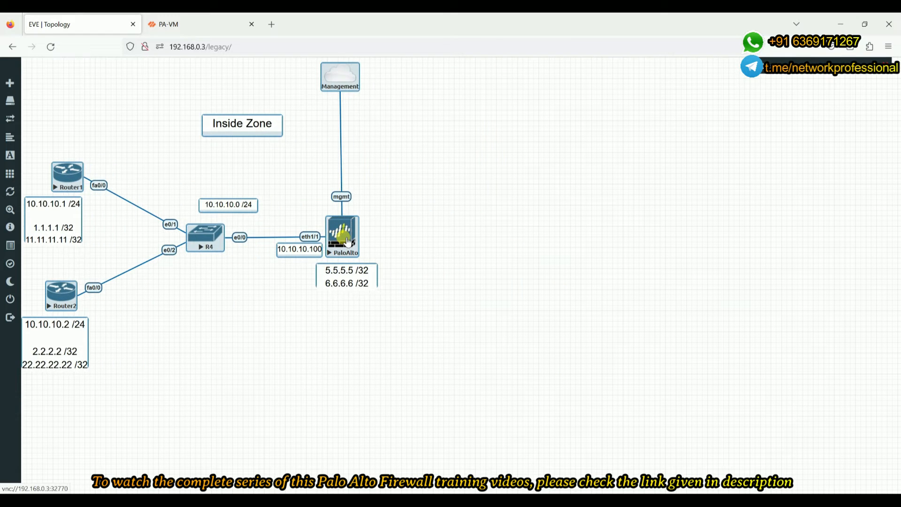
{"action": "left_click", "coordinate": [540, 268]}
Switch to the Ospf lab syntax notes in Notepad, narrow the window and place it beside the topology
{"action": "left_click", "coordinate": [625, 443]}
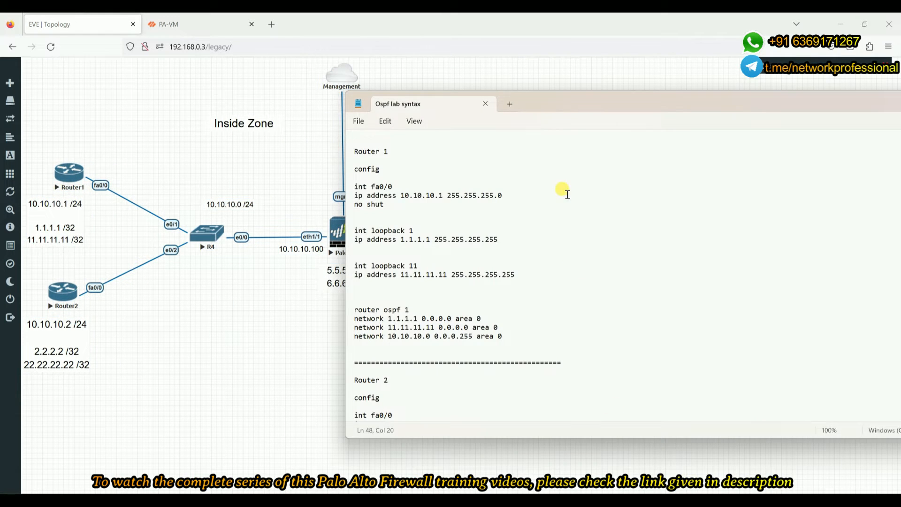
{"action": "left_click_drag", "start_coordinate": [555, 105], "coordinate": [399, 103]}
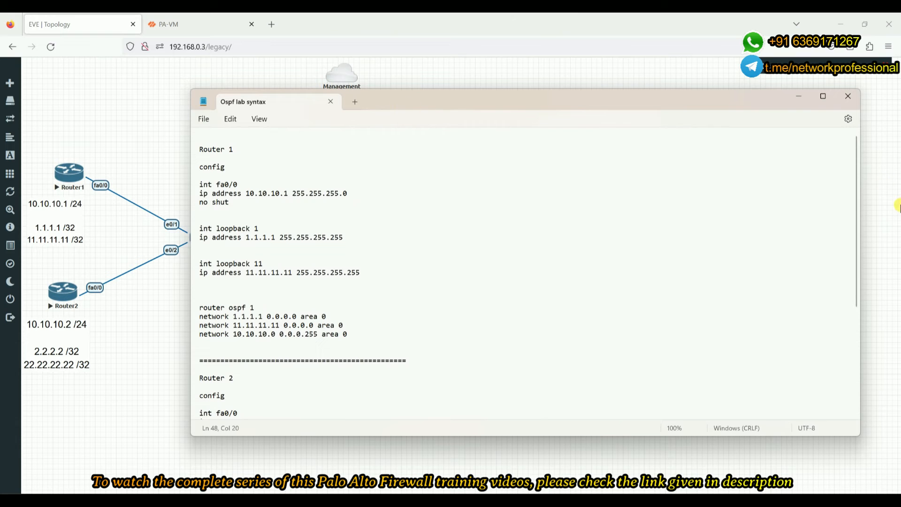
{"action": "left_click_drag", "start_coordinate": [869, 200], "coordinate": [558, 204]}
{"action": "left_click_drag", "start_coordinate": [423, 101], "coordinate": [687, 98]}
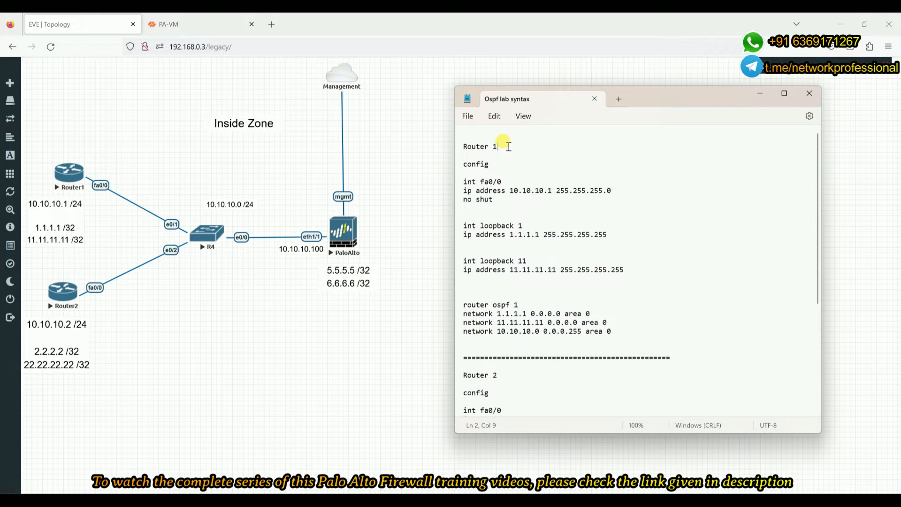
Add an "enable" line above "config" in the Router 1 section, separated from it by a blank line
{"action": "left_click_drag", "start_coordinate": [499, 146], "coordinate": [453, 146]}
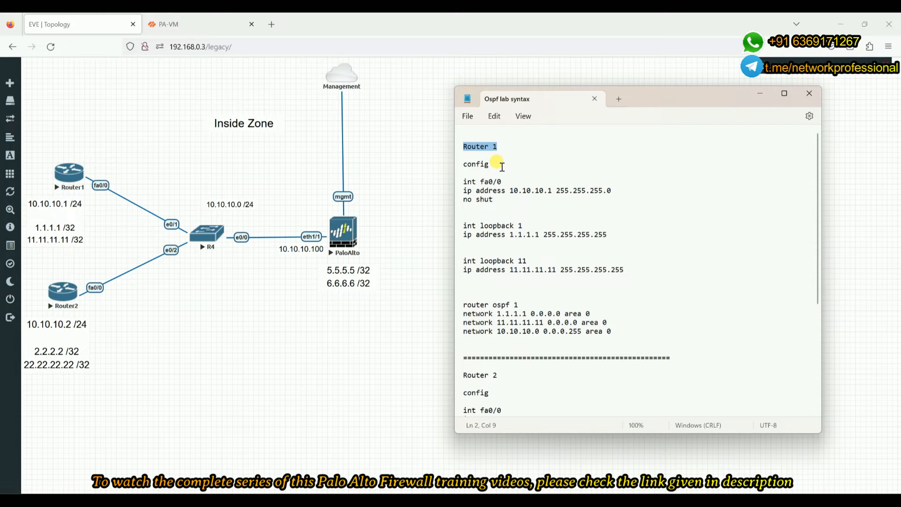
{"action": "left_click", "coordinate": [493, 157]}
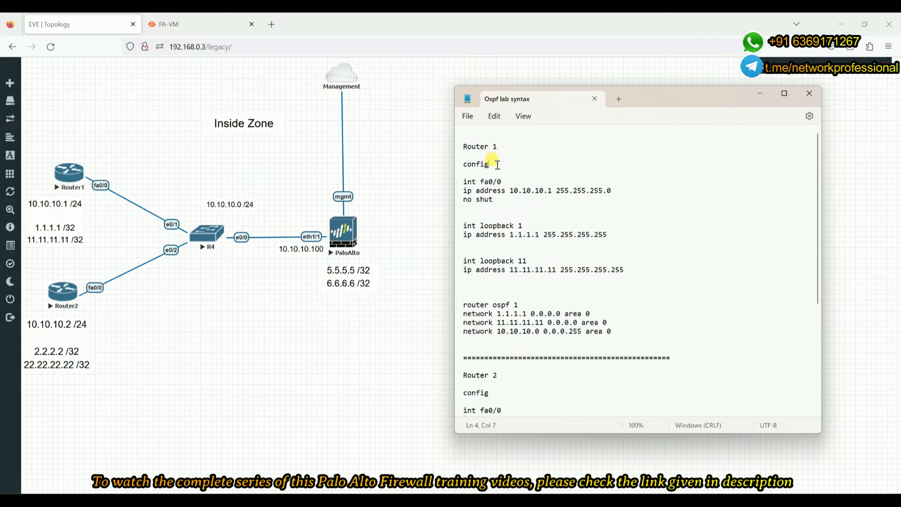
{"action": "left_click_drag", "start_coordinate": [496, 164], "coordinate": [458, 164]}
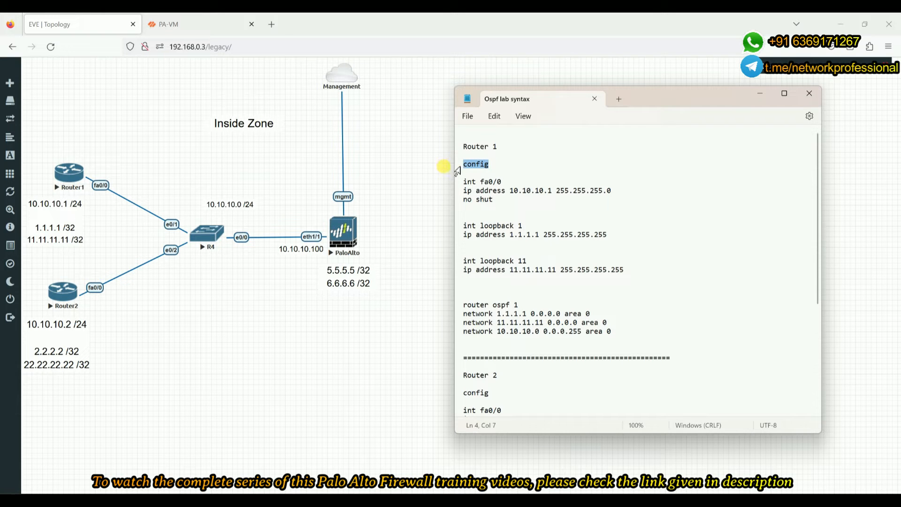
{"action": "left_click", "coordinate": [498, 161]}
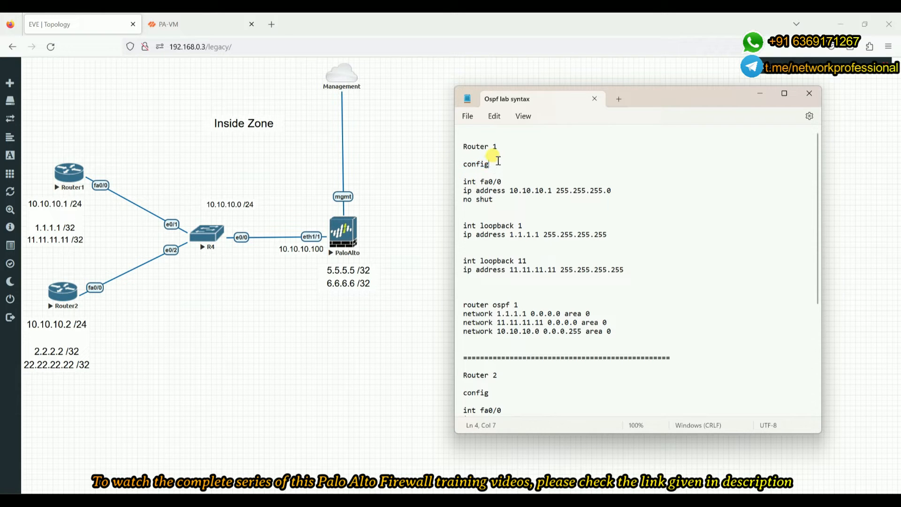
{"action": "key", "text": "Return"}
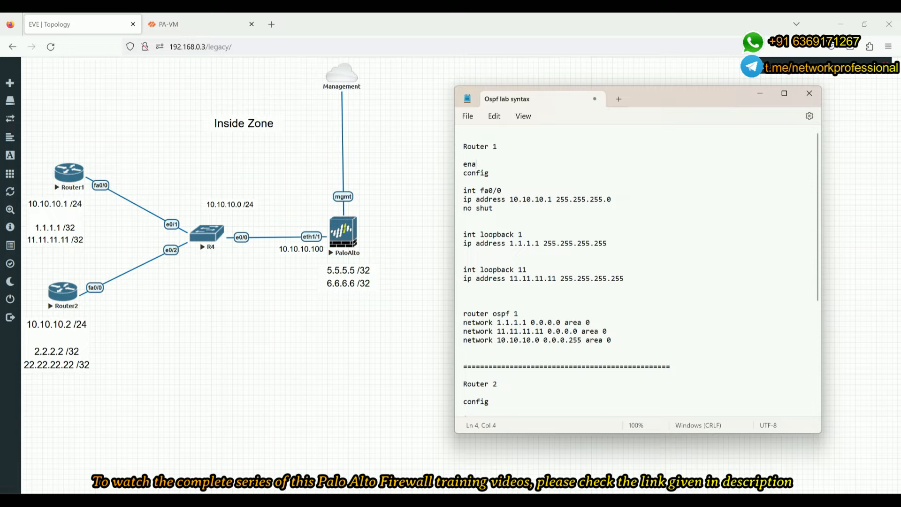
{"action": "key", "text": "Return"}
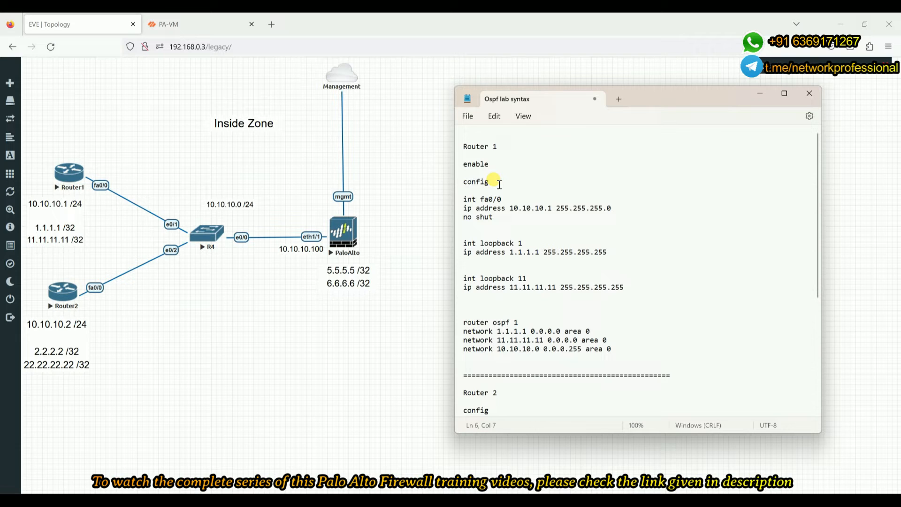
Review Router 1's int fa0/0 line and its OSPF block, focusing on the router ospf 1 command and process ID
{"action": "left_click_drag", "start_coordinate": [502, 200], "coordinate": [466, 197]}
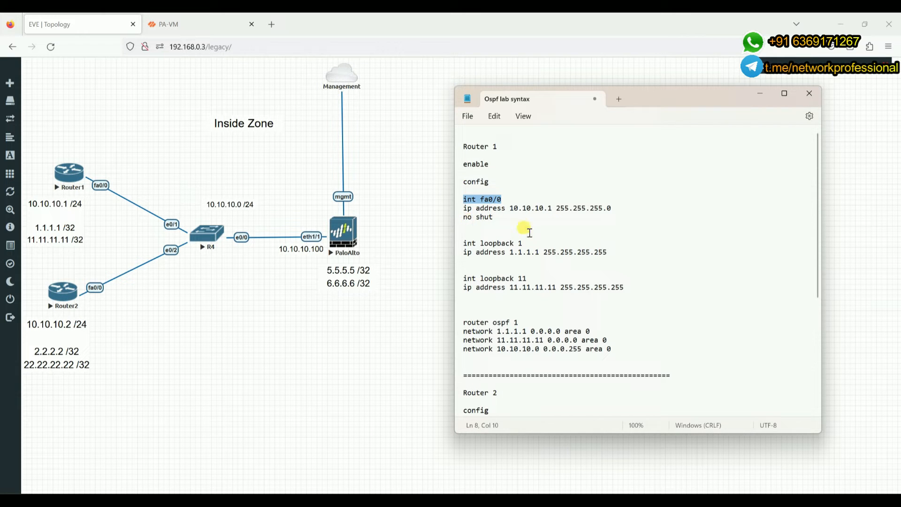
{"action": "scroll", "coordinate": [571, 271], "scroll_direction": "down", "scroll_amount": 4}
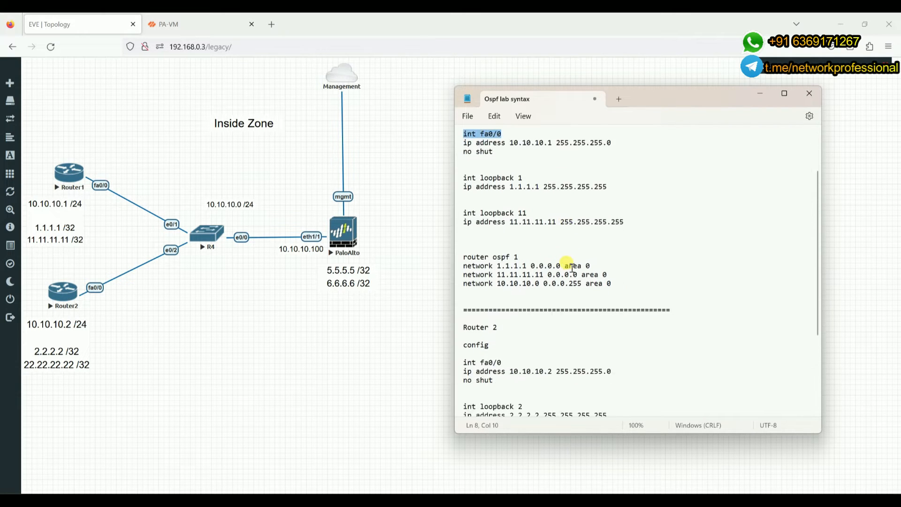
{"action": "left_click", "coordinate": [619, 236]}
{"action": "left_click_drag", "start_coordinate": [619, 236], "coordinate": [463, 208]}
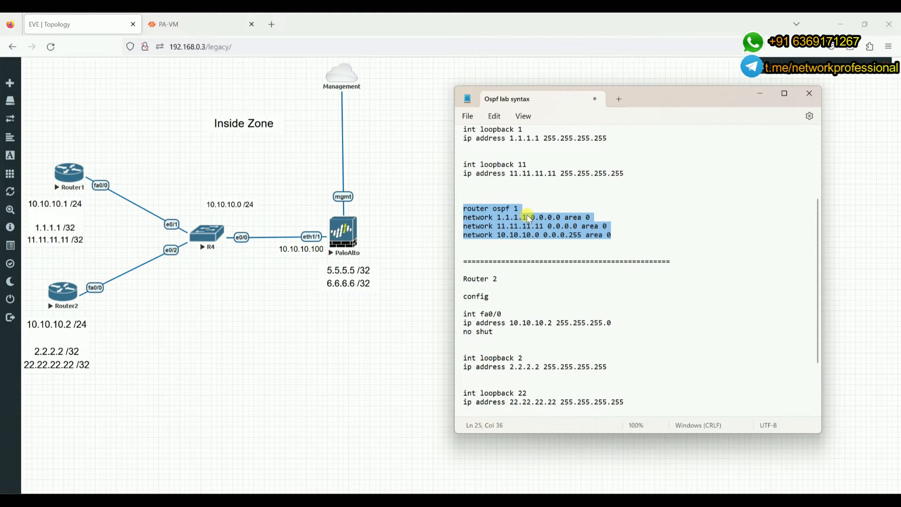
{"action": "scroll", "coordinate": [529, 220], "scroll_direction": "up", "scroll_amount": 3}
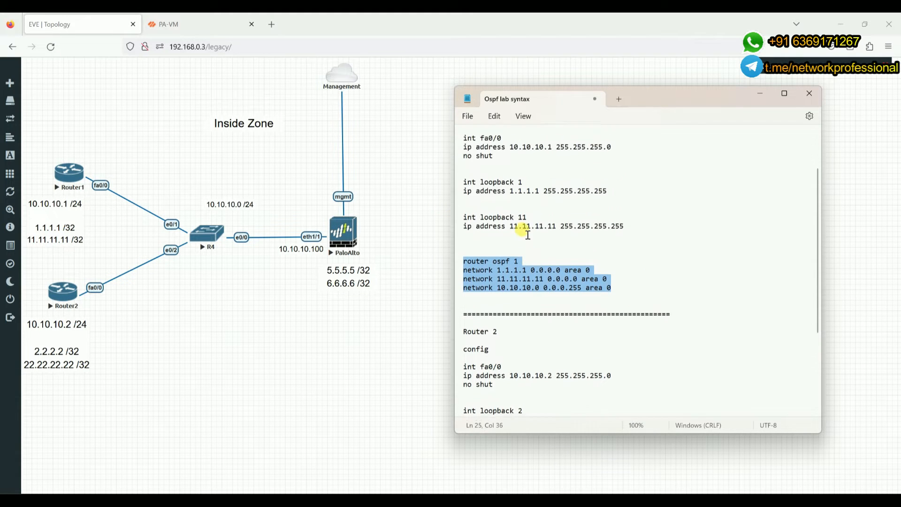
{"action": "scroll", "coordinate": [531, 273], "scroll_direction": "up", "scroll_amount": 1}
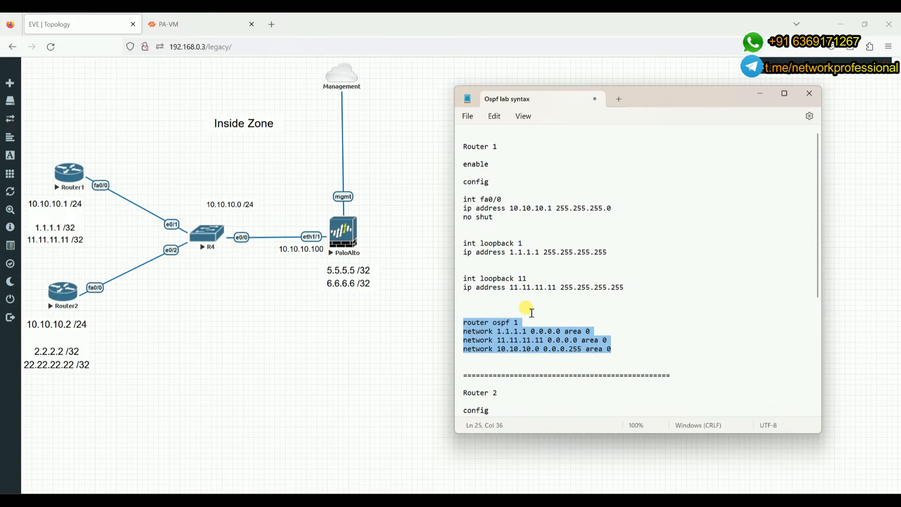
{"action": "left_click", "coordinate": [528, 312]}
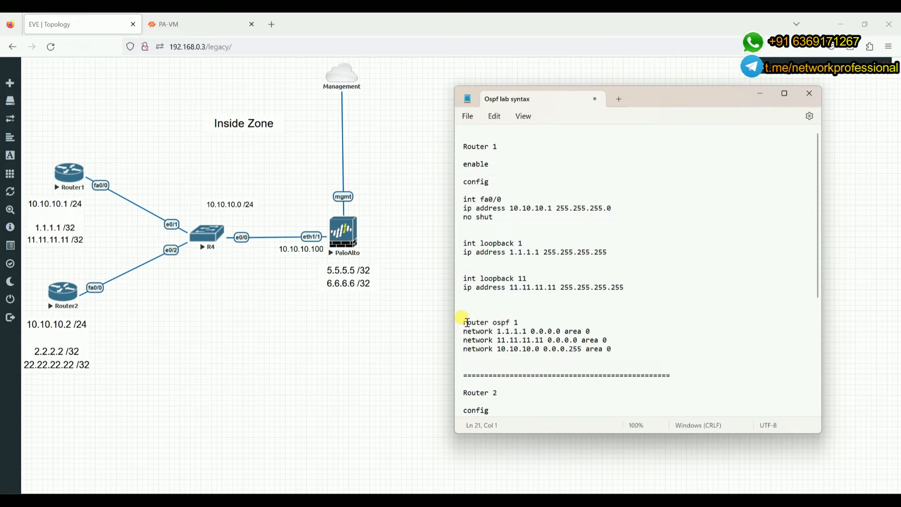
{"action": "left_click_drag", "start_coordinate": [464, 322], "coordinate": [486, 322]}
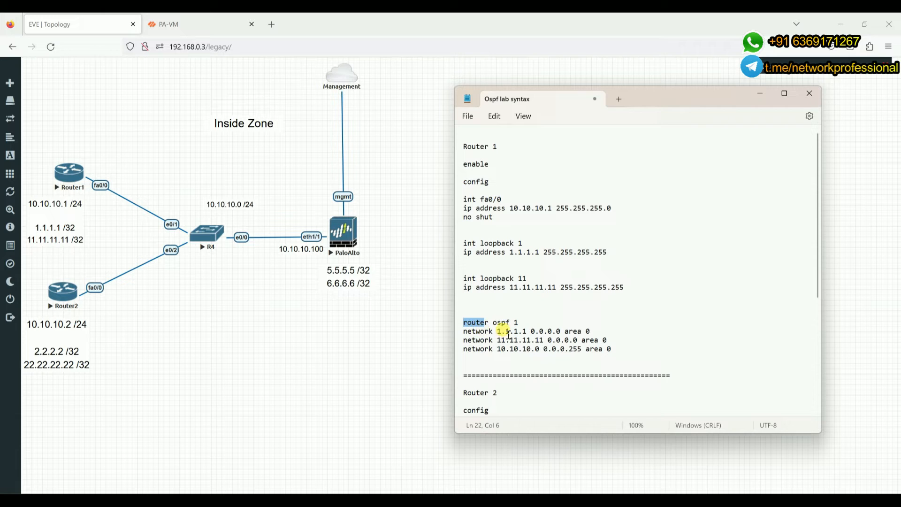
{"action": "left_click", "coordinate": [533, 320]}
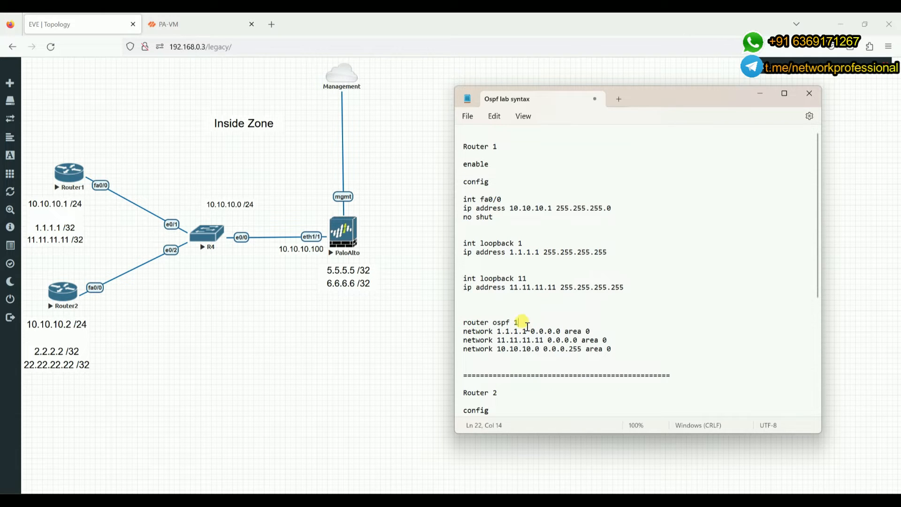
{"action": "double_click", "coordinate": [467, 322]}
{"action": "double_click", "coordinate": [503, 323]}
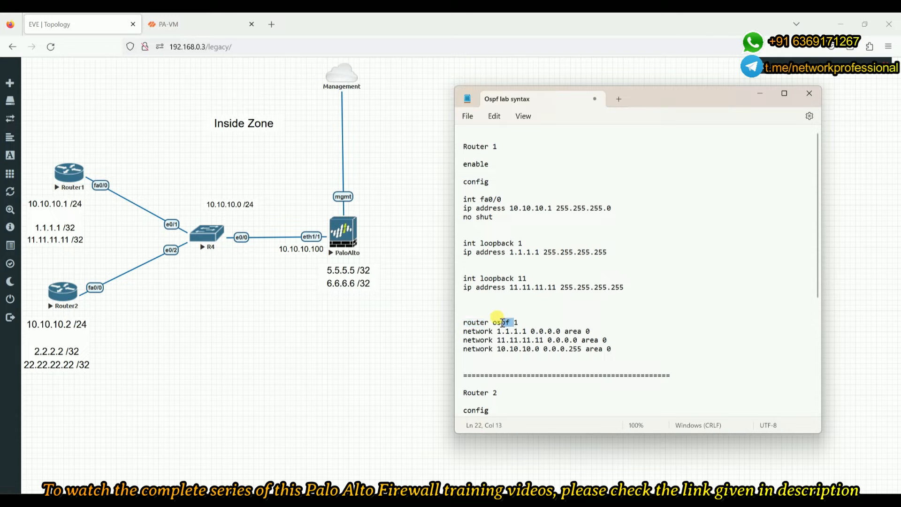
{"action": "double_click", "coordinate": [516, 323]}
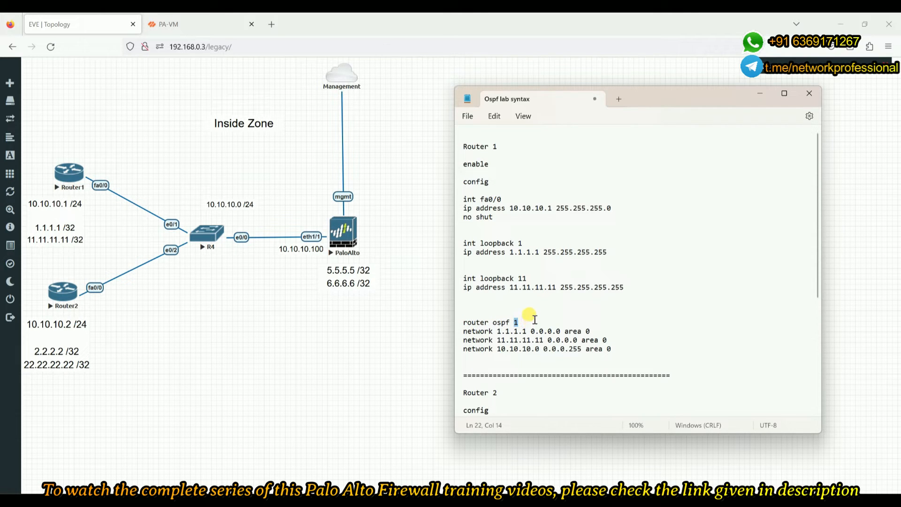
{"action": "left_click_drag", "start_coordinate": [519, 322], "coordinate": [463, 323]}
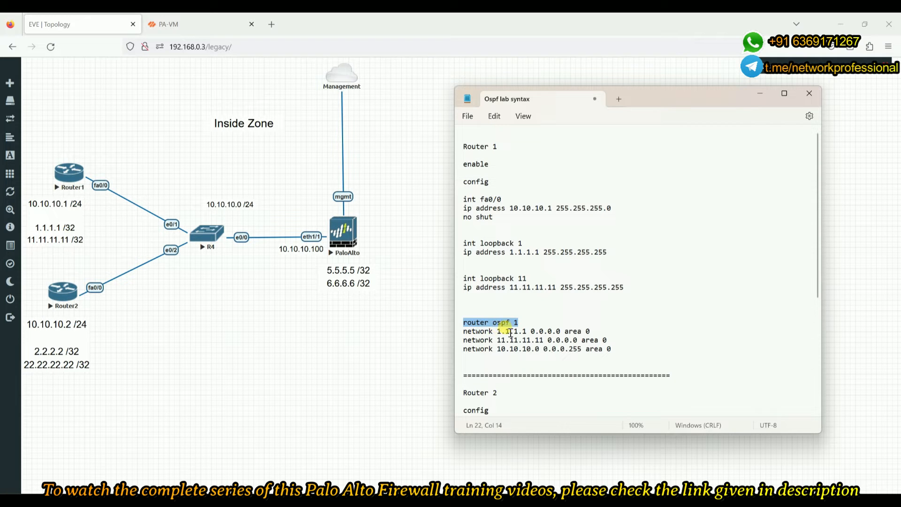
Compare the wildcard mask in Router 1's network 1.1.1.1 statement with the subnet mask on loopback 1
{"action": "left_click_drag", "start_coordinate": [531, 331], "coordinate": [562, 332]}
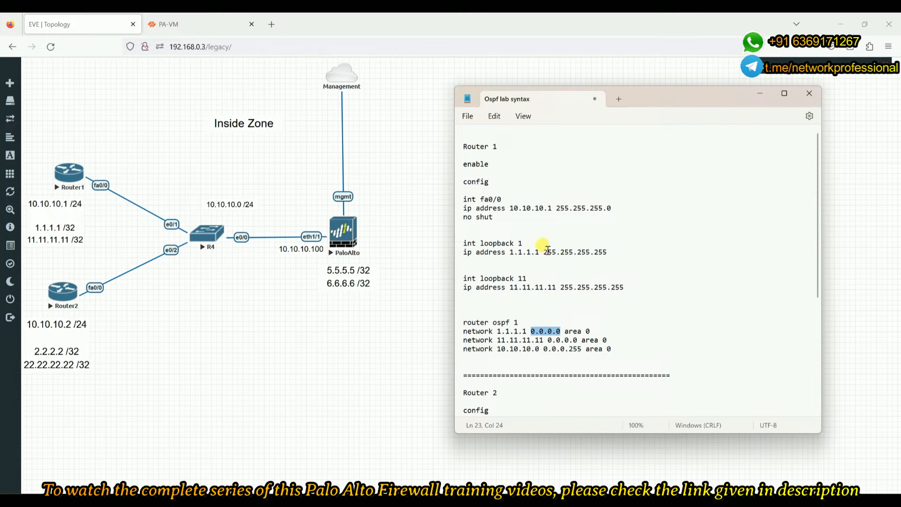
{"action": "left_click_drag", "start_coordinate": [546, 252], "coordinate": [619, 255]}
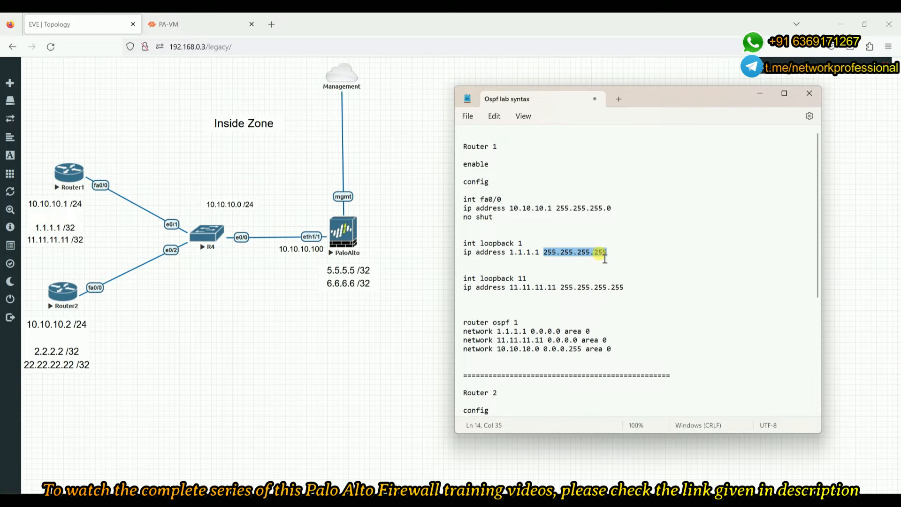
{"action": "left_click_drag", "start_coordinate": [532, 331], "coordinate": [558, 332]}
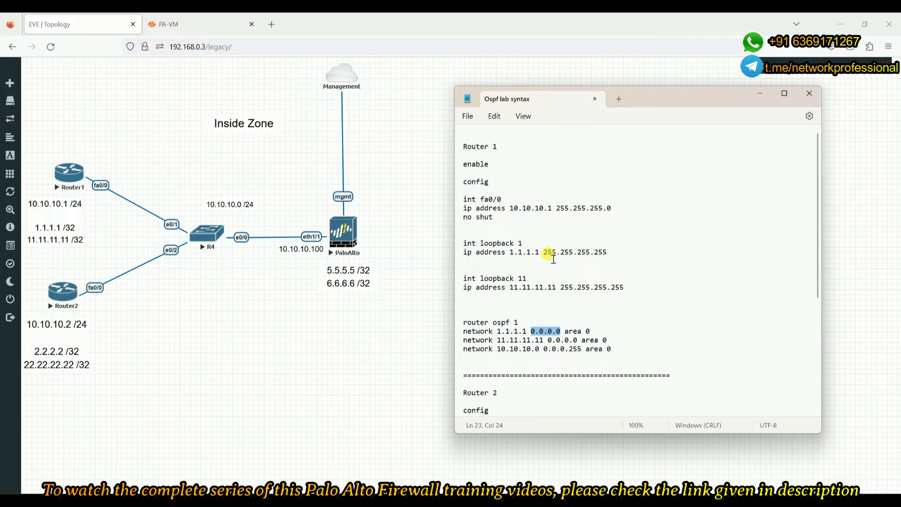
{"action": "left_click_drag", "start_coordinate": [544, 252], "coordinate": [615, 253]}
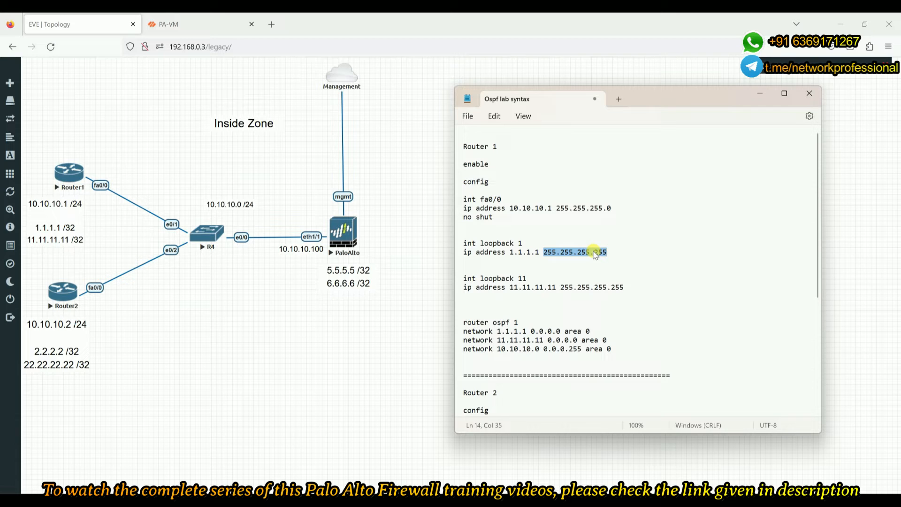
{"action": "left_click", "coordinate": [550, 258]}
{"action": "left_click_drag", "start_coordinate": [547, 254], "coordinate": [578, 256]}
{"action": "left_click", "coordinate": [570, 260]}
{"action": "left_click_drag", "start_coordinate": [595, 252], "coordinate": [608, 252]}
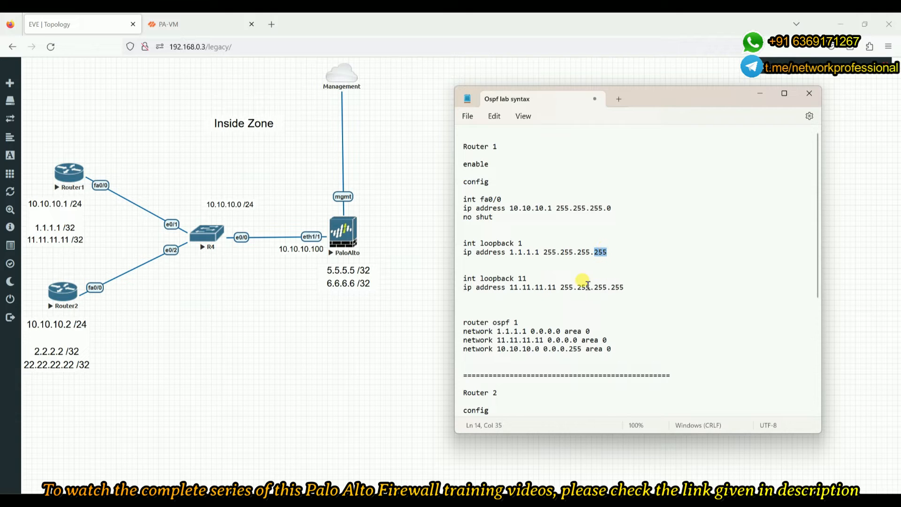
{"action": "left_click_drag", "start_coordinate": [531, 331], "coordinate": [557, 330]}
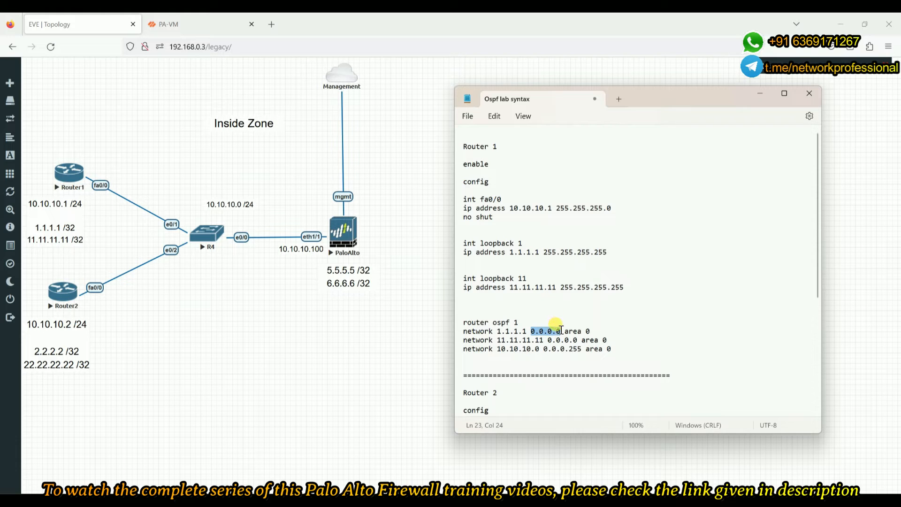
Examine the area assignment at the end of Router 1's network 1.1.1.1 statement
{"action": "left_click", "coordinate": [564, 331]}
{"action": "left_click_drag", "start_coordinate": [565, 332], "coordinate": [578, 331]}
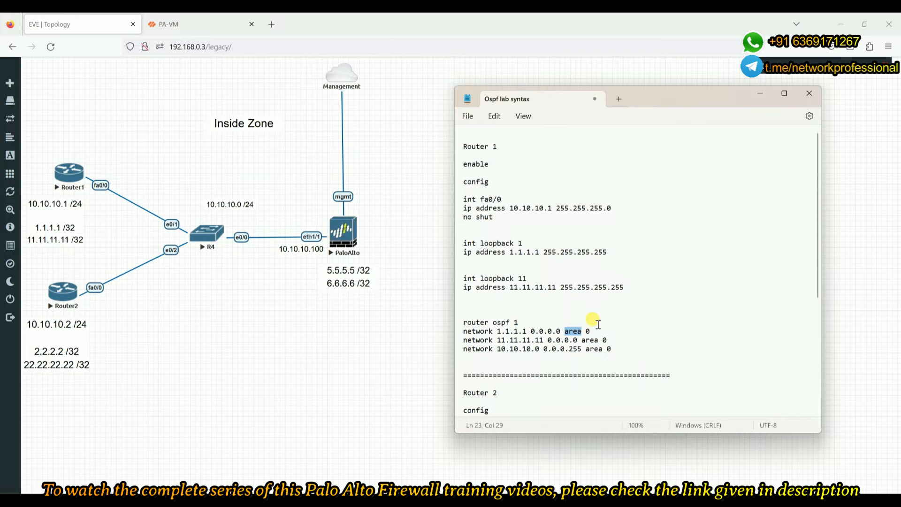
{"action": "left_click", "coordinate": [599, 332]}
{"action": "left_click_drag", "start_coordinate": [597, 331], "coordinate": [565, 332]}
{"action": "left_click", "coordinate": [574, 331]}
{"action": "mouse_move", "coordinate": [89, 312]}
{"action": "left_click_drag", "start_coordinate": [496, 331], "coordinate": [593, 331]}
{"action": "scroll", "coordinate": [546, 335], "scroll_direction": "down", "scroll_amount": 1}
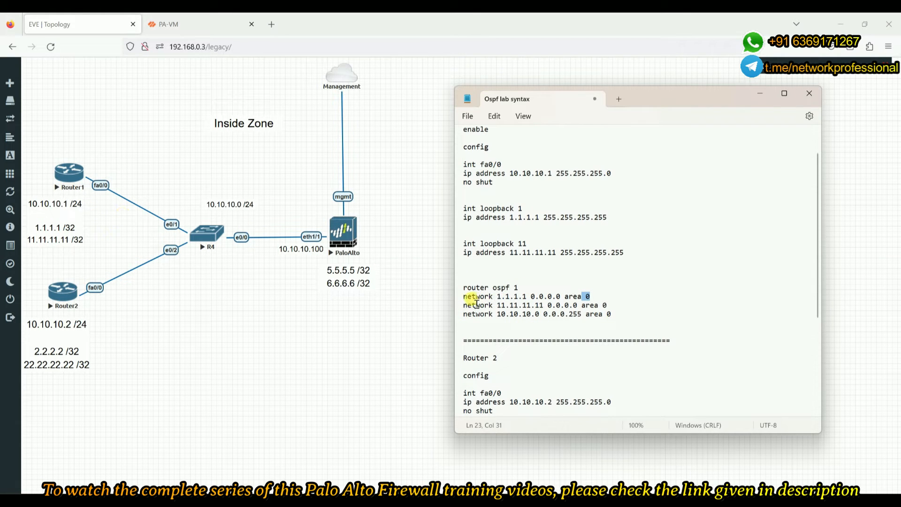
Compare the wildcard mask in Router 1's network 11.11.11.11 statement with the loopback 11 subnet mask, and examine its area assignment
{"action": "left_click_drag", "start_coordinate": [543, 305], "coordinate": [502, 306]}
{"action": "left_click_drag", "start_coordinate": [561, 252], "coordinate": [624, 252]}
{"action": "left_click_drag", "start_coordinate": [547, 306], "coordinate": [580, 305]}
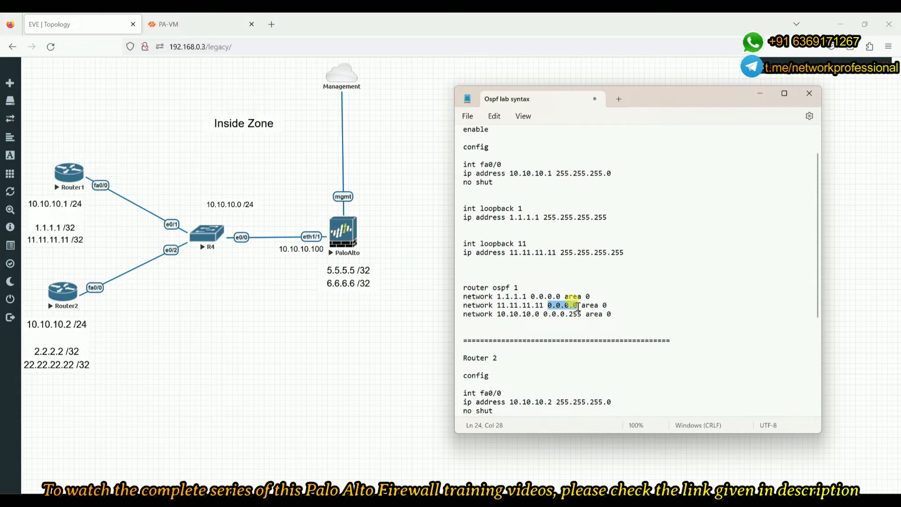
{"action": "left_click_drag", "start_coordinate": [582, 305], "coordinate": [607, 305]}
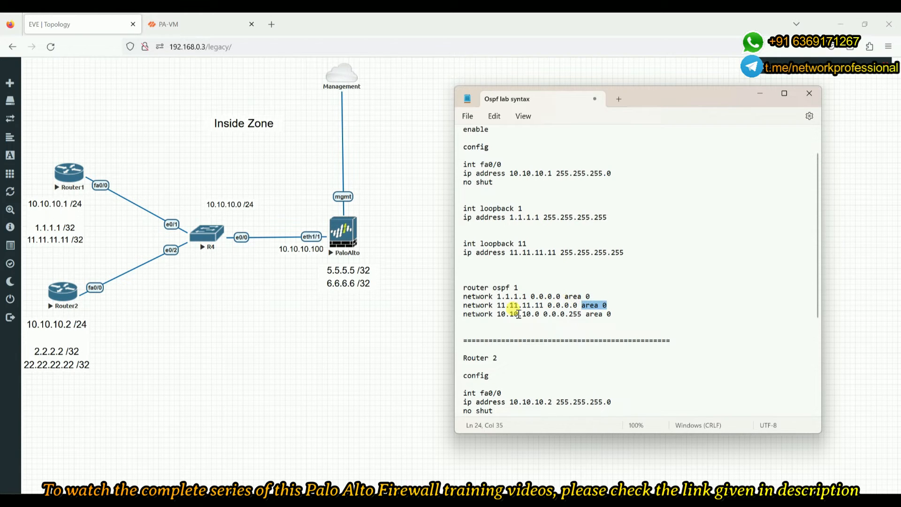
Examine the network address, wildcard mask and area assignment in Router 1's network 10.10.10.0 statement
{"action": "left_click_drag", "start_coordinate": [498, 314], "coordinate": [543, 314]}
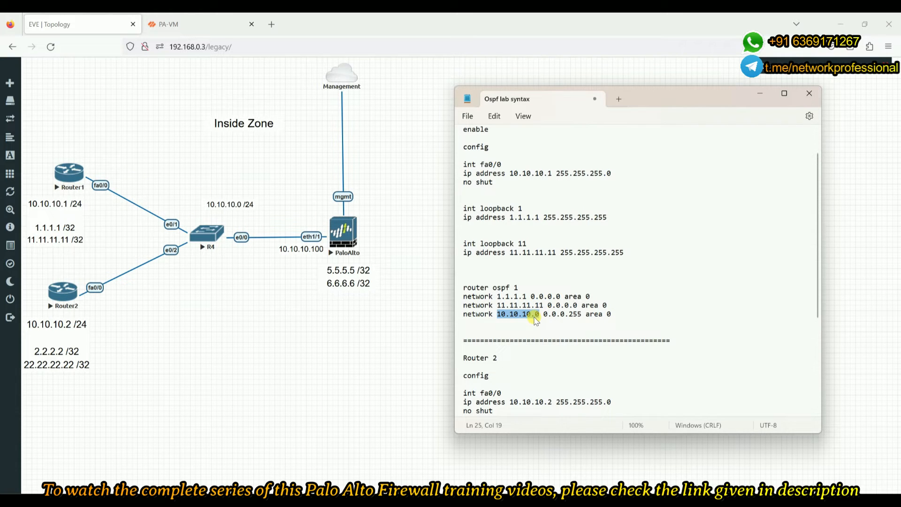
{"action": "left_click_drag", "start_coordinate": [544, 314], "coordinate": [576, 314]}
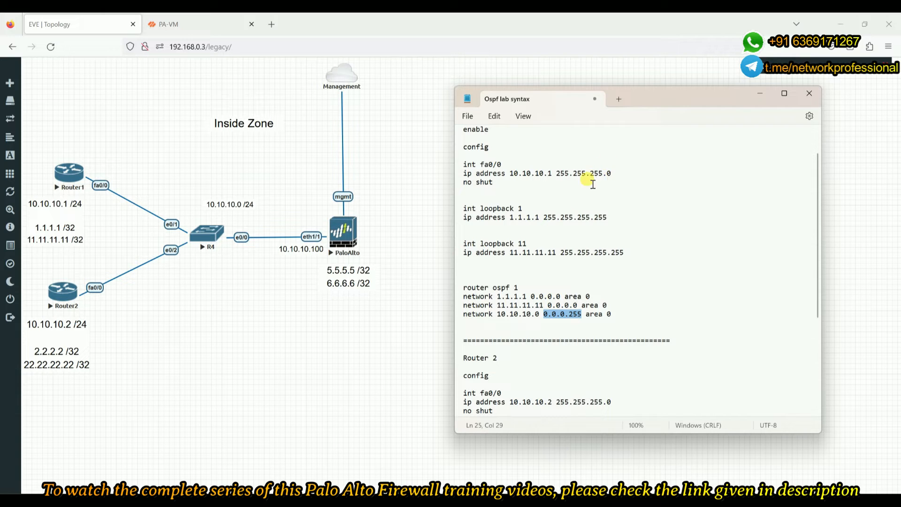
{"action": "left_click", "coordinate": [586, 313]}
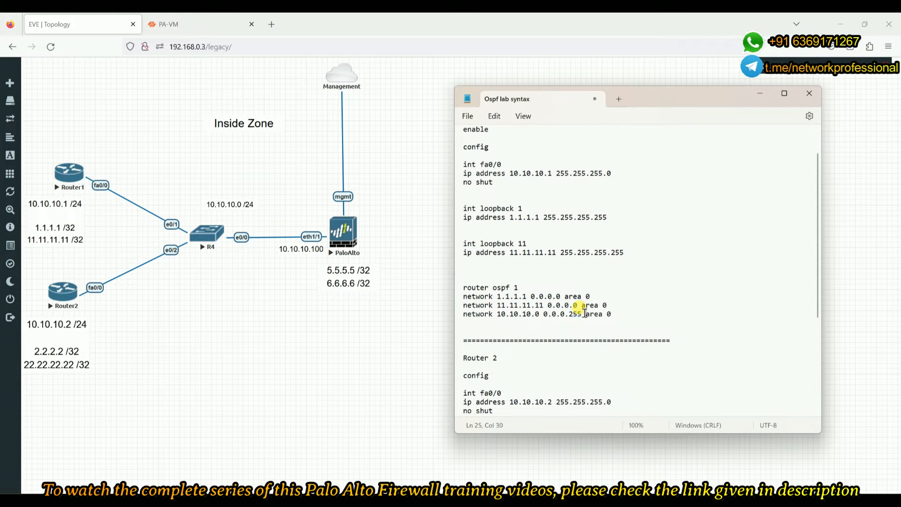
{"action": "double_click", "coordinate": [578, 314]}
{"action": "left_click", "coordinate": [594, 319]}
{"action": "left_click_drag", "start_coordinate": [585, 314], "coordinate": [616, 328]}
Review the Router 2 section of the notes, focusing on the host part of the fa0/0 IP address
{"action": "scroll", "coordinate": [615, 326], "scroll_direction": "down", "scroll_amount": 1}
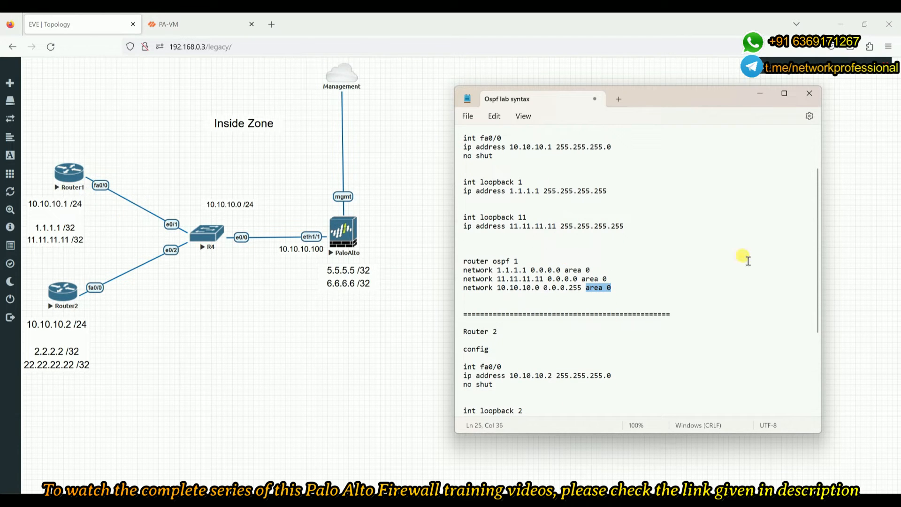
{"action": "scroll", "coordinate": [740, 308], "scroll_direction": "down", "scroll_amount": 4}
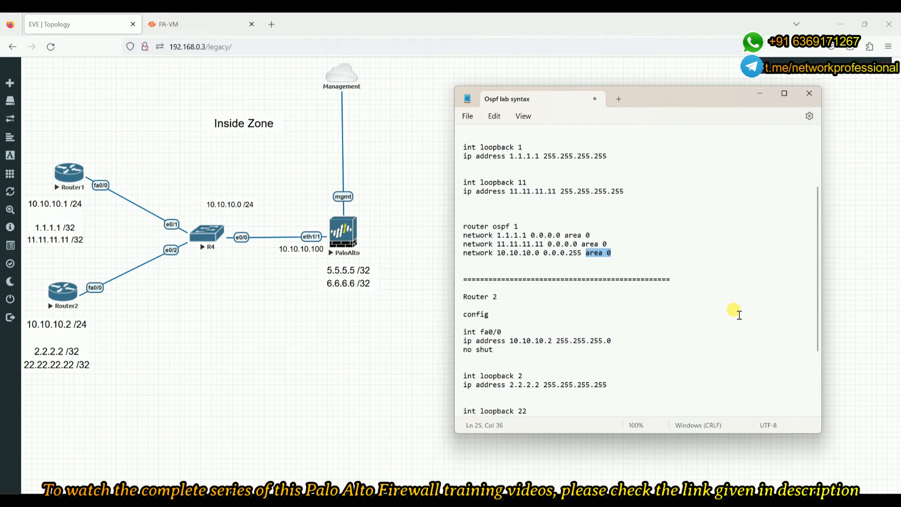
{"action": "scroll", "coordinate": [731, 318], "scroll_direction": "down", "scroll_amount": 1}
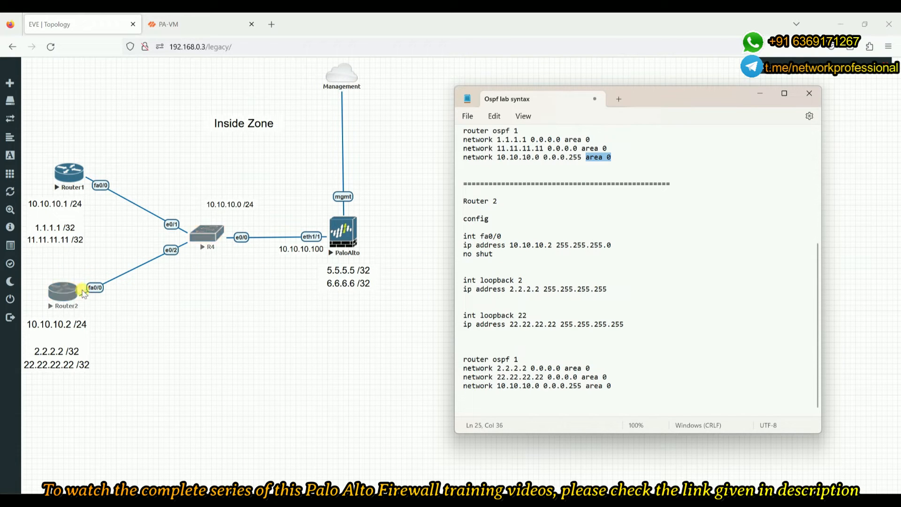
{"action": "double_click", "coordinate": [550, 245]}
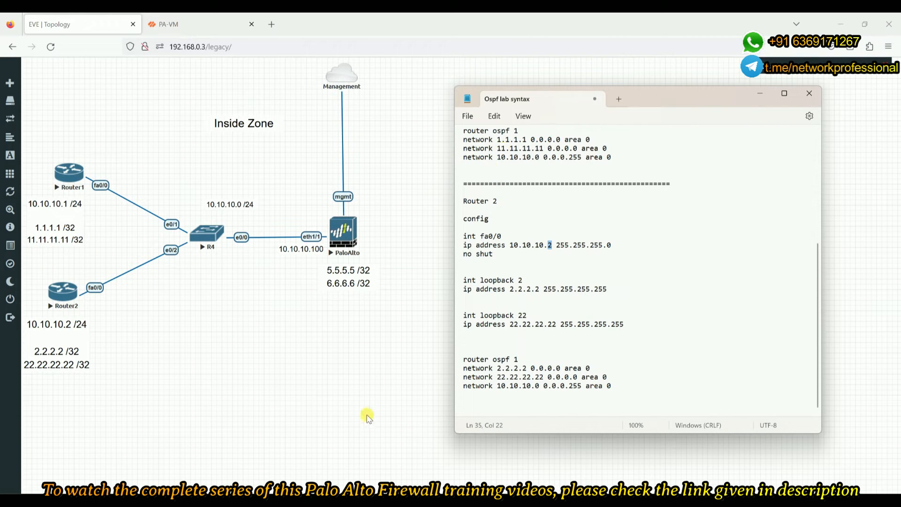
Open Router1's console from the EVE-NG topology and answer "no" to the initial configuration dialog
{"action": "left_click", "coordinate": [308, 427]}
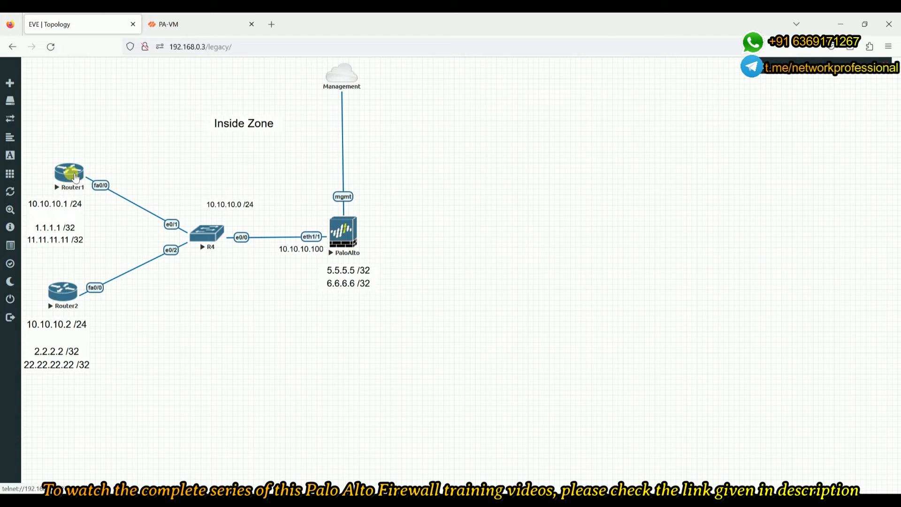
{"action": "left_click", "coordinate": [75, 177]}
{"action": "left_click", "coordinate": [74, 178]}
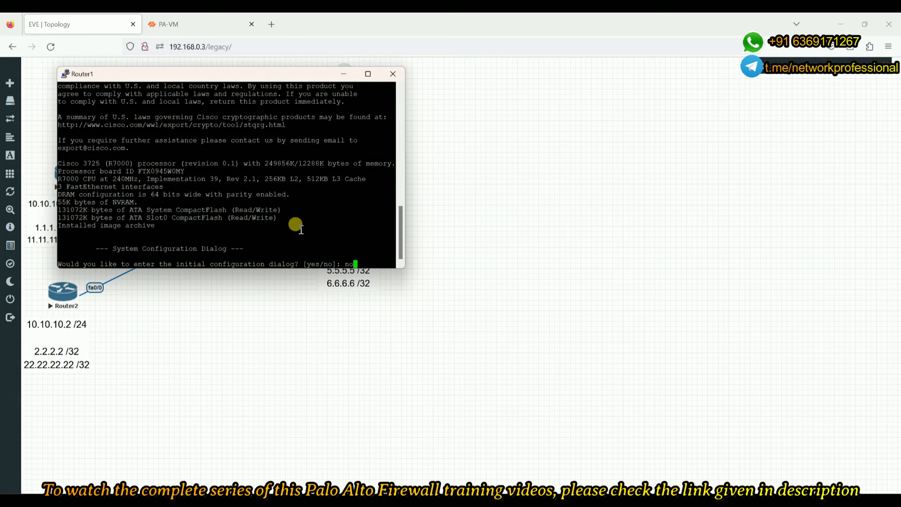
{"action": "left_click", "coordinate": [302, 322]}
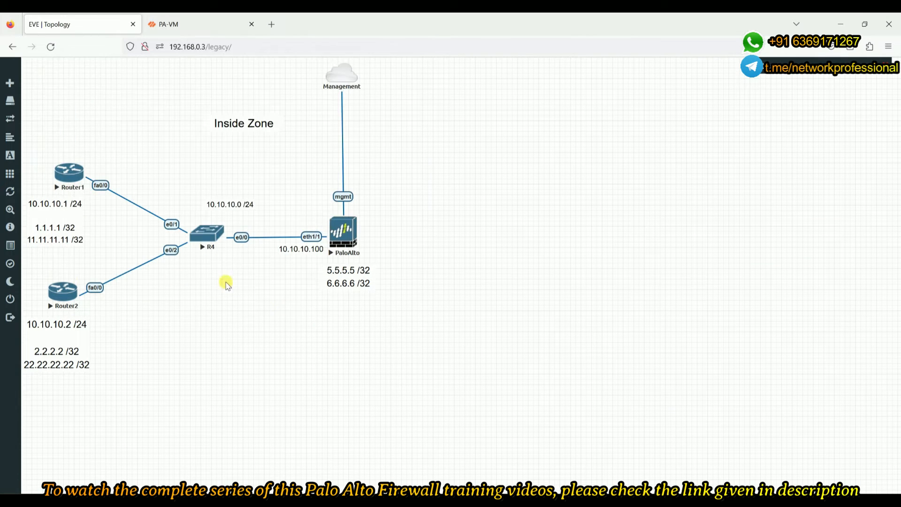
Open Router2's console, clear the stray text at the initial configuration dialog prompt, and answer "no"
{"action": "left_click", "coordinate": [72, 290]}
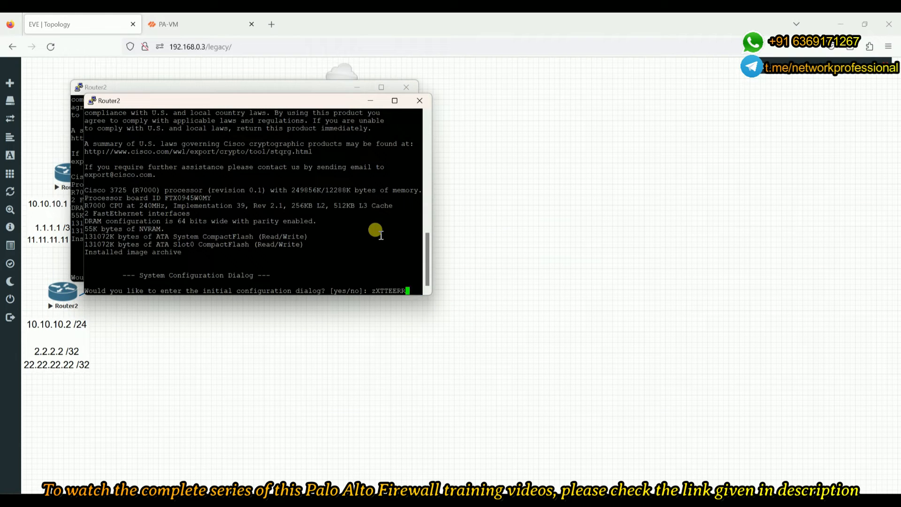
{"action": "key", "text": "BackSpace"}
{"action": "key", "text": "BackSpace"}
{"action": "key", "text": "BackSpace"}
{"action": "key", "text": "BackSpace"}
{"action": "key", "text": "BackSpace"}
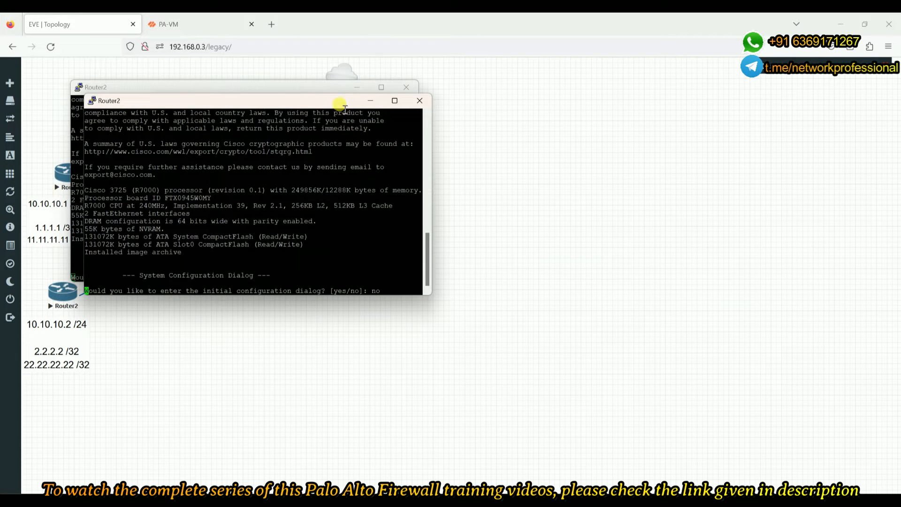
{"action": "left_click_drag", "start_coordinate": [341, 103], "coordinate": [681, 153]}
{"action": "left_click", "coordinate": [357, 188]}
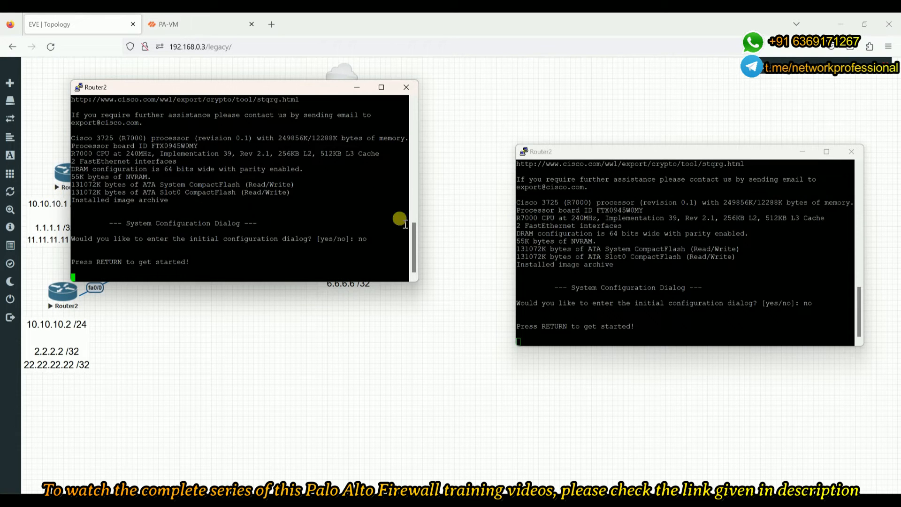
Minimize the duplicate Router2 console, start the session in the remaining one to reach the Router> prompt, and minimize it
{"action": "left_click", "coordinate": [620, 309]}
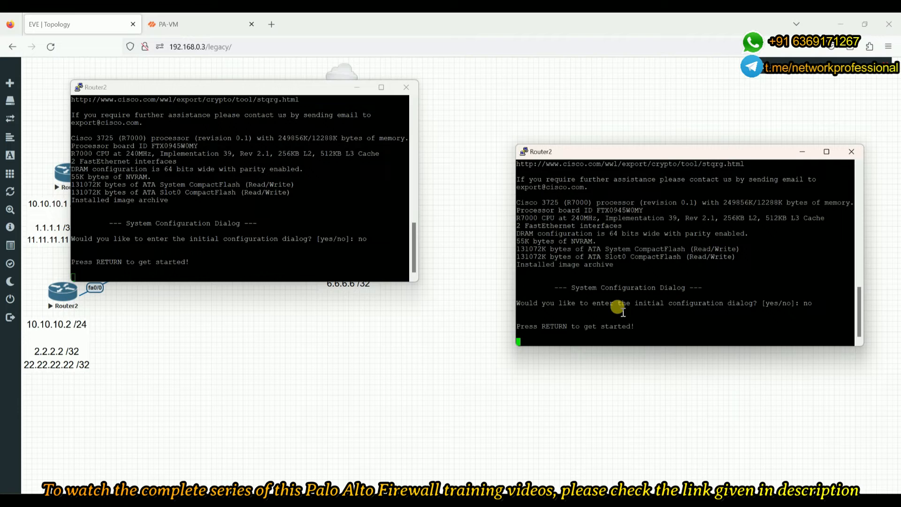
{"action": "left_click", "coordinate": [361, 198]}
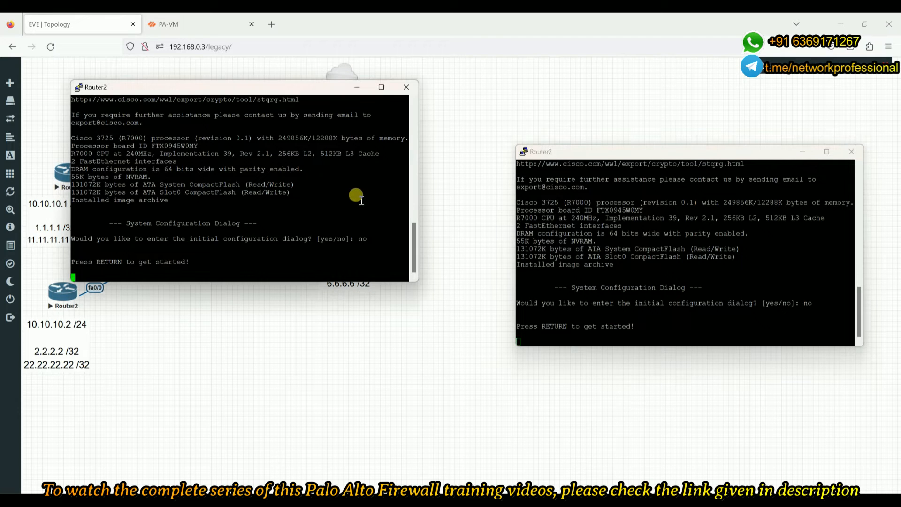
{"action": "left_click", "coordinate": [357, 87]}
{"action": "key", "text": "Return"}
{"action": "key", "text": "Return"}
{"action": "key", "text": "Return"}
{"action": "key", "text": "Return"}
{"action": "key", "text": "Return"}
{"action": "key", "text": "Return"}
{"action": "key", "text": "Return"}
{"action": "key", "text": "Return"}
{"action": "key", "text": "Return"}
{"action": "key", "text": "Return"}
{"action": "key", "text": "Return"}
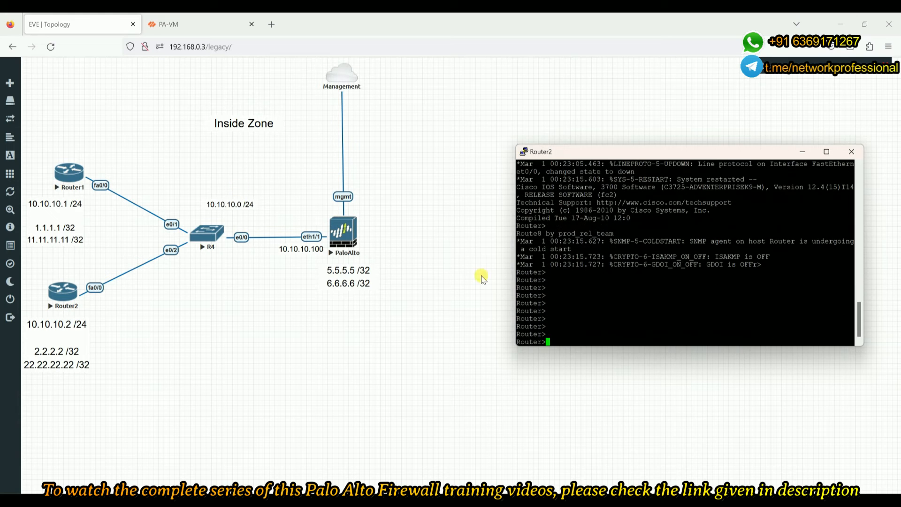
{"action": "left_click", "coordinate": [802, 152]}
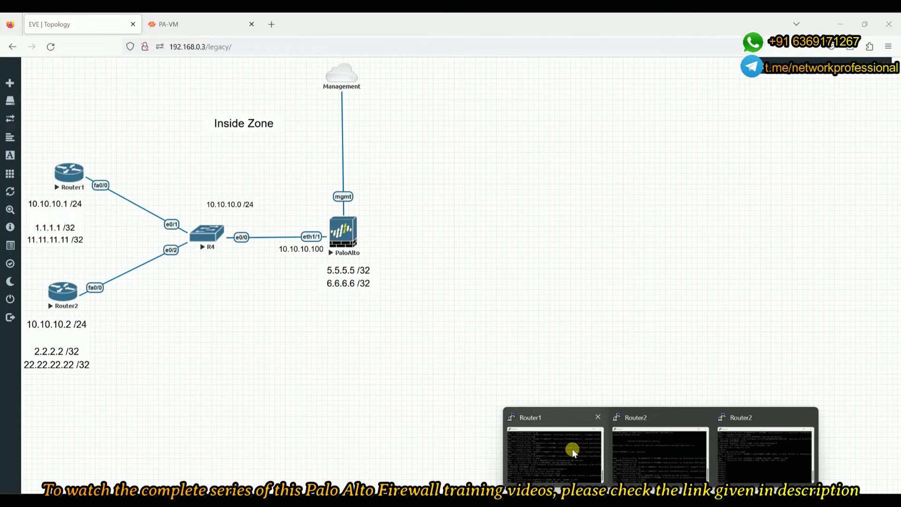
Bring up Router1's console, move it clear of the topology diagram, and enlarge the window in height and width
{"action": "left_click", "coordinate": [573, 449]}
{"action": "left_click_drag", "start_coordinate": [295, 80], "coordinate": [641, 71]}
{"action": "left_click_drag", "start_coordinate": [600, 259], "coordinate": [586, 484]}
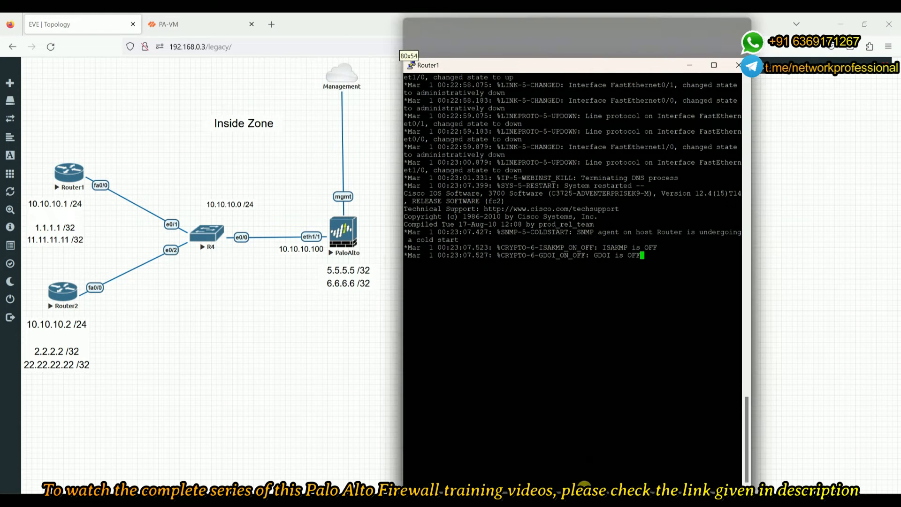
{"action": "left_click_drag", "start_coordinate": [758, 251], "coordinate": [873, 252]}
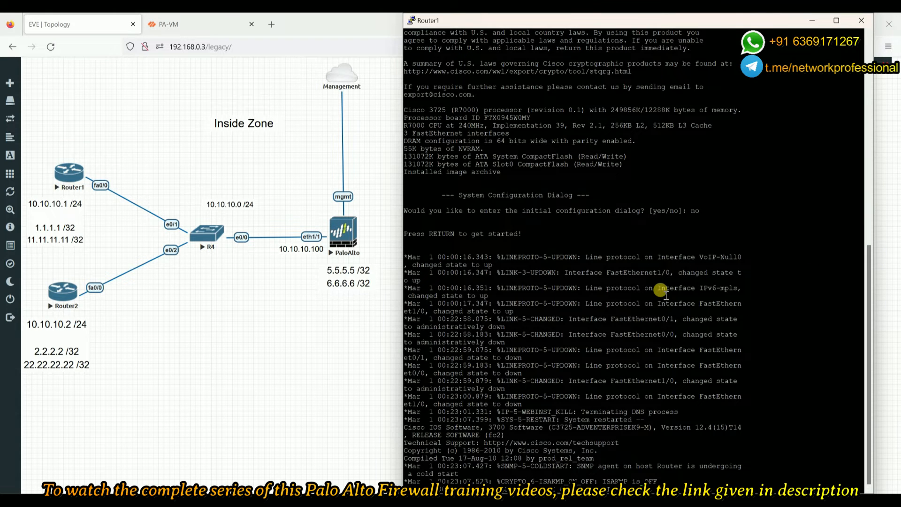
Start the session in Router1's console to reach the Router> prompt
{"action": "key", "text": "Return"}
{"action": "key", "text": "Return"}
{"action": "key", "text": "Return"}
{"action": "key", "text": "Return"}
{"action": "key", "text": "Return"}
{"action": "key", "text": "Return"}
{"action": "key", "text": "Return"}
{"action": "key", "text": "Return"}
{"action": "key", "text": "Return"}
{"action": "key", "text": "Return"}
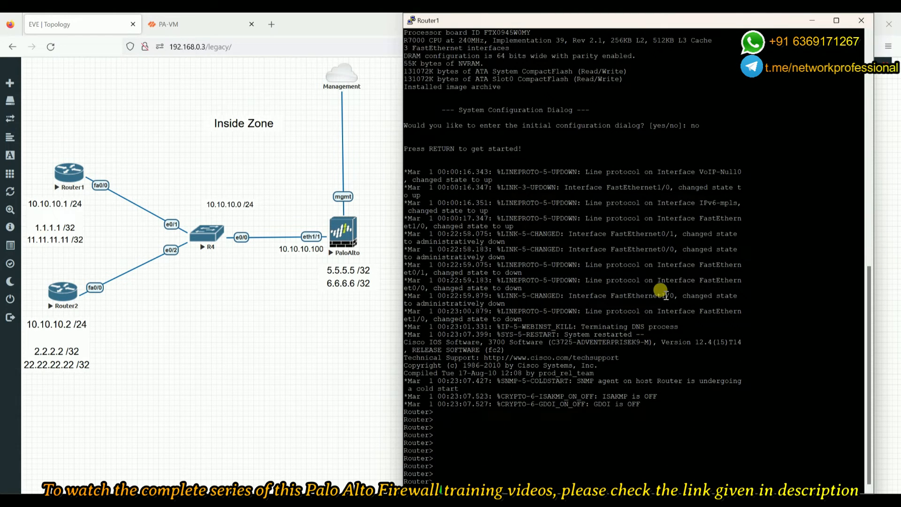
Check Router1's interface status and IP addresses with show ip int b, leaving blank prompts below the output
{"action": "type", "text": "show ip int b"}
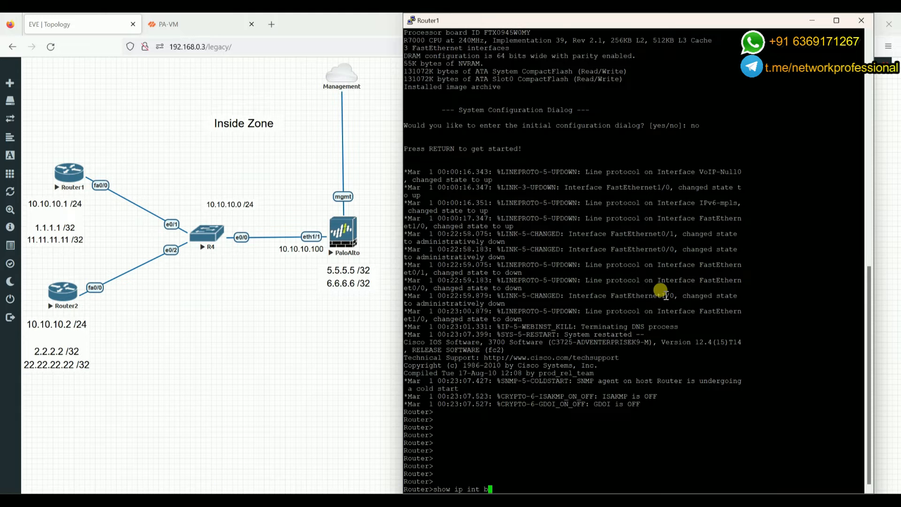
{"action": "key", "text": "Return"}
{"action": "key", "text": "Return"}
{"action": "key", "text": "Return"}
{"action": "key", "text": "Return"}
{"action": "key", "text": "Return"}
{"action": "key", "text": "Return"}
{"action": "key", "text": "Return"}
{"action": "key", "text": "Return"}
{"action": "key", "text": "Return"}
{"action": "key", "text": "Return"}
{"action": "key", "text": "Return"}
{"action": "key", "text": "Return"}
{"action": "key", "text": "Return"}
{"action": "key", "text": "Return"}
{"action": "key", "text": "Return"}
{"action": "key", "text": "Return"}
{"action": "key", "text": "Return"}
{"action": "key", "text": "Return"}
{"action": "key", "text": "Return"}
{"action": "key", "text": "Return"}
{"action": "key", "text": "Return"}
{"action": "key", "text": "Return"}
{"action": "key", "text": "Return"}
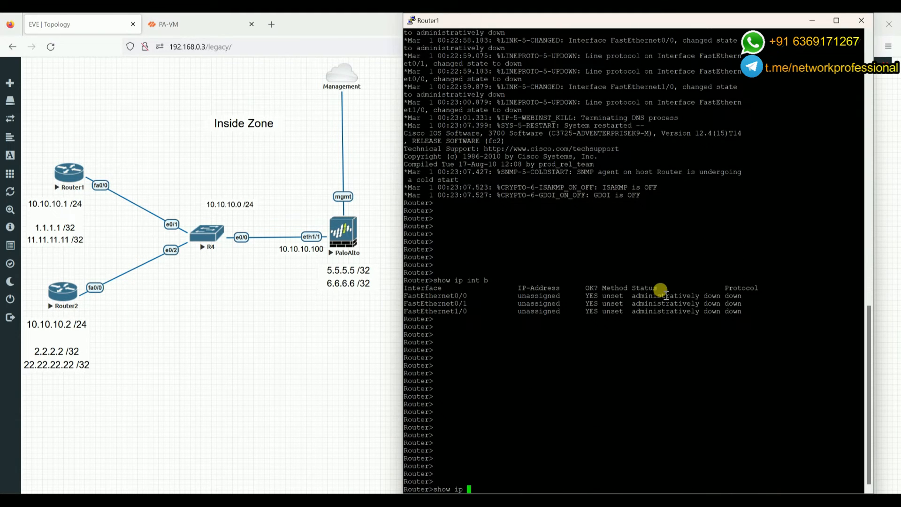
Check Router1's routing table with show ip route
{"action": "type", "text": "show ip route"}
{"action": "key", "text": "Return"}
{"action": "key", "text": "Return"}
{"action": "key", "text": "Return"}
{"action": "key", "text": "Return"}
{"action": "key", "text": "Return"}
{"action": "key", "text": "Return"}
{"action": "key", "text": "Return"}
{"action": "key", "text": "Return"}
{"action": "key", "text": "Return"}
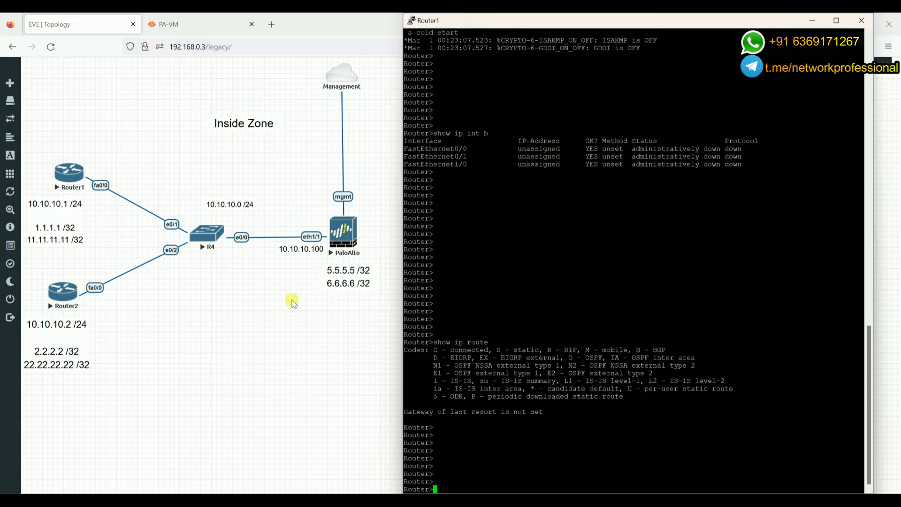
Copy only the "enable" and "config" lines from the notes' Router 1 section and run them in Router1's console
{"action": "key", "text": "alt+Tab"}
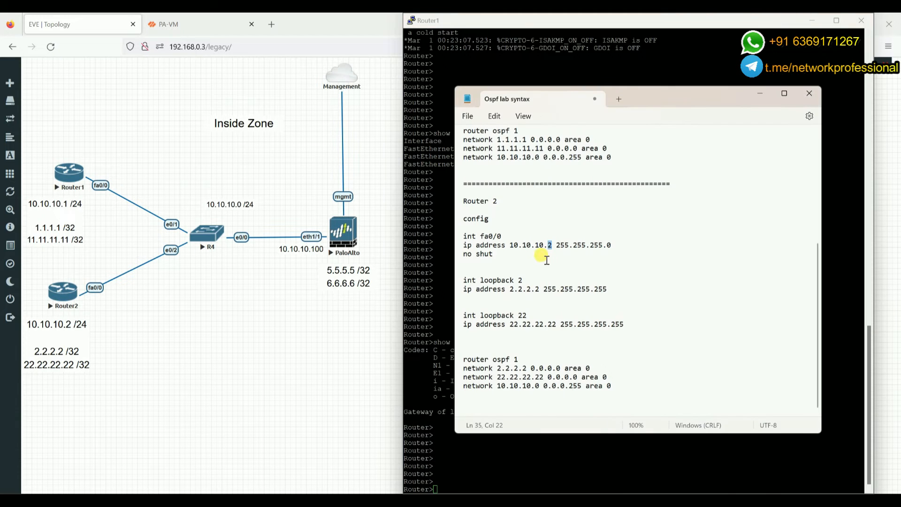
{"action": "scroll", "coordinate": [540, 257], "scroll_direction": "up", "scroll_amount": 7}
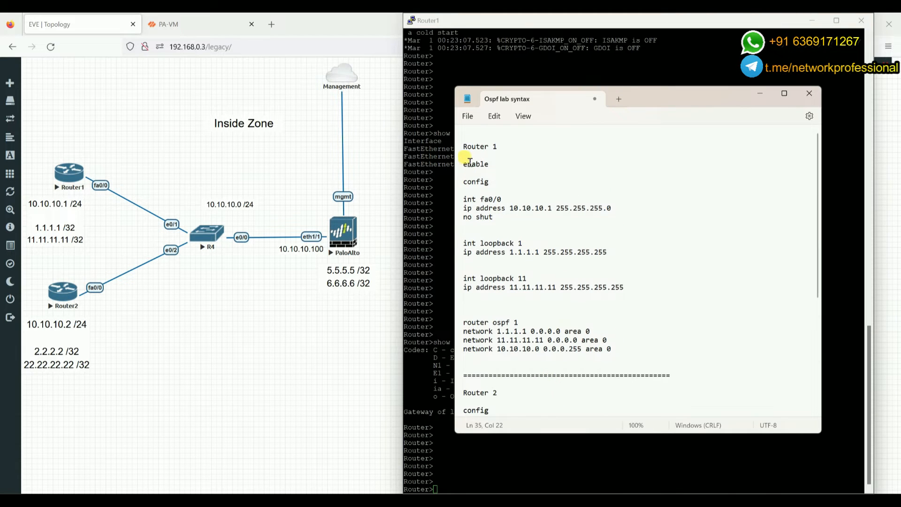
{"action": "left_click_drag", "start_coordinate": [464, 164], "coordinate": [622, 367]}
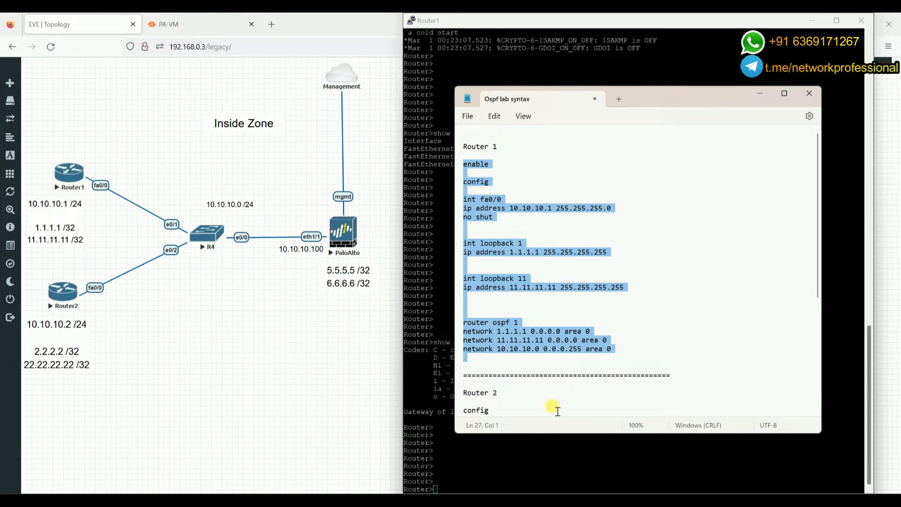
{"action": "left_click", "coordinate": [553, 254]}
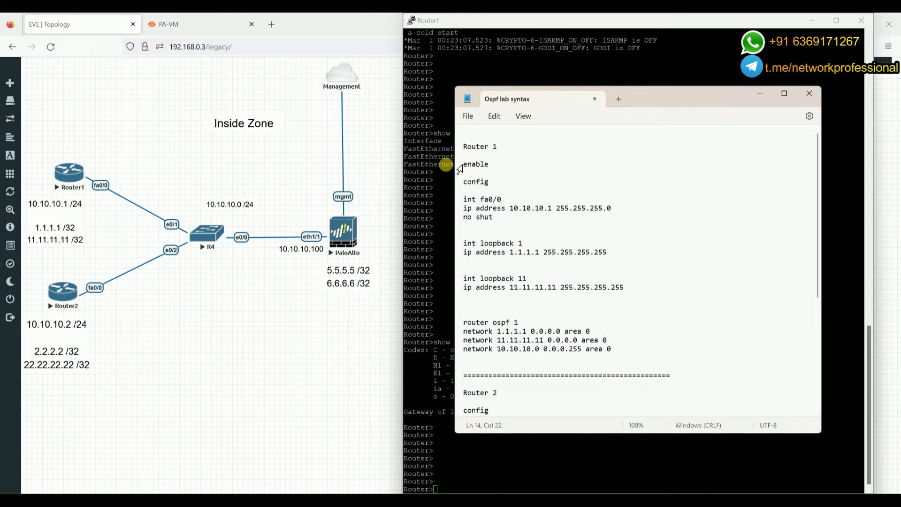
{"action": "left_click_drag", "start_coordinate": [465, 165], "coordinate": [502, 189]}
{"action": "key", "text": "ctrl+c"}
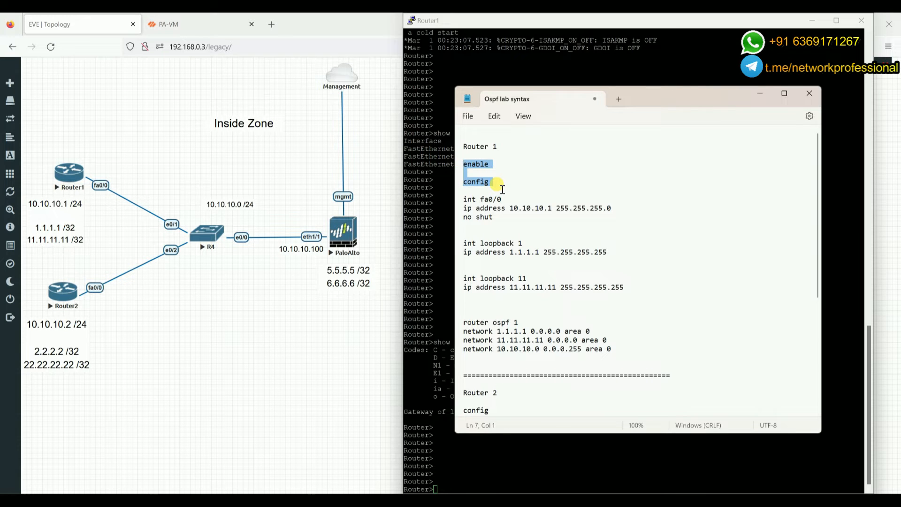
{"action": "left_click", "coordinate": [479, 461]}
{"action": "right_click", "coordinate": [483, 438]}
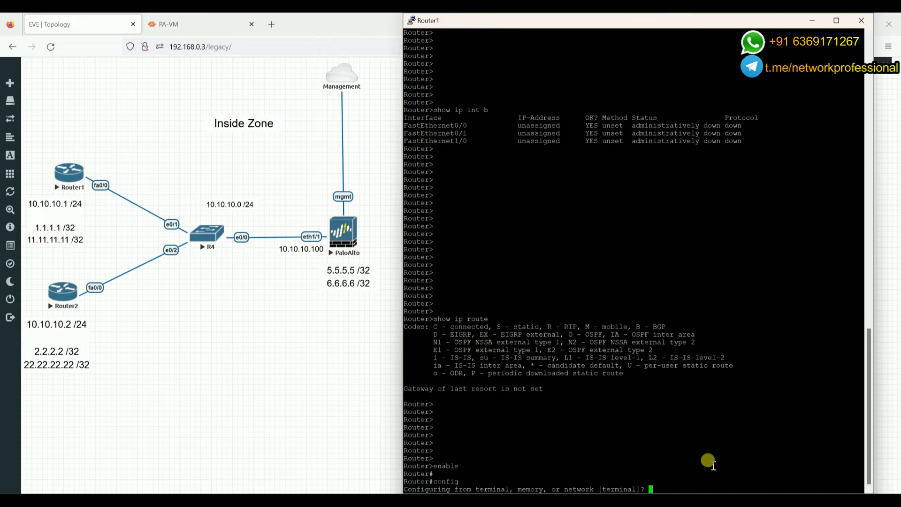
Accept the default terminal configuration source on Router1 to enter global configuration mode
{"action": "key", "text": "Return"}
{"action": "key", "text": "Return"}
{"action": "key", "text": "Return"}
{"action": "key", "text": "Return"}
{"action": "key", "text": "Return"}
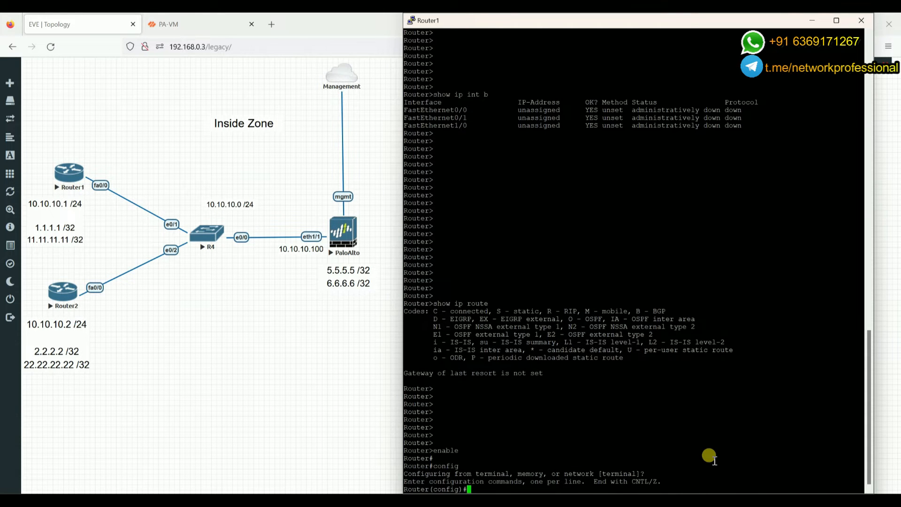
{"action": "key", "text": "Return"}
Copy the fa0/0 block from the notes into Router1's console to set 10.10.10.1 255.255.255.0 and enable the interface with no shut
{"action": "key", "text": "alt+Tab"}
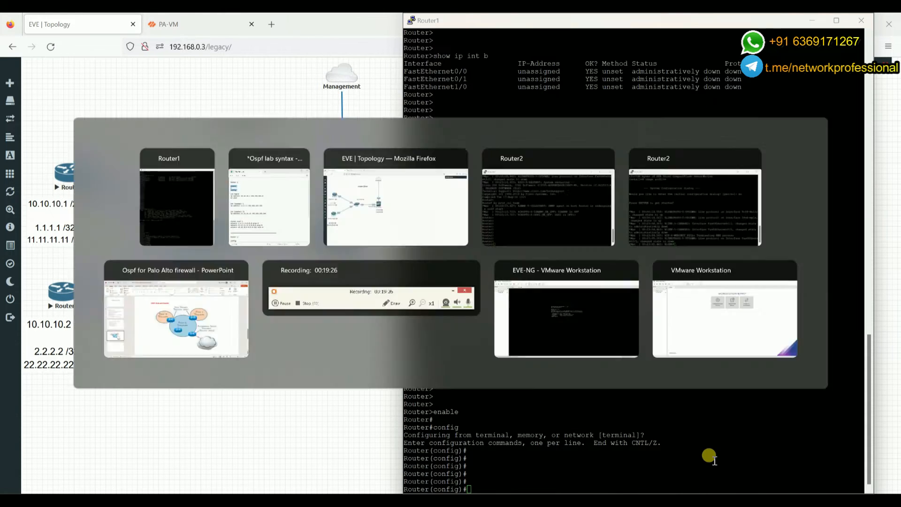
{"action": "left_click_drag", "start_coordinate": [518, 220], "coordinate": [464, 198]}
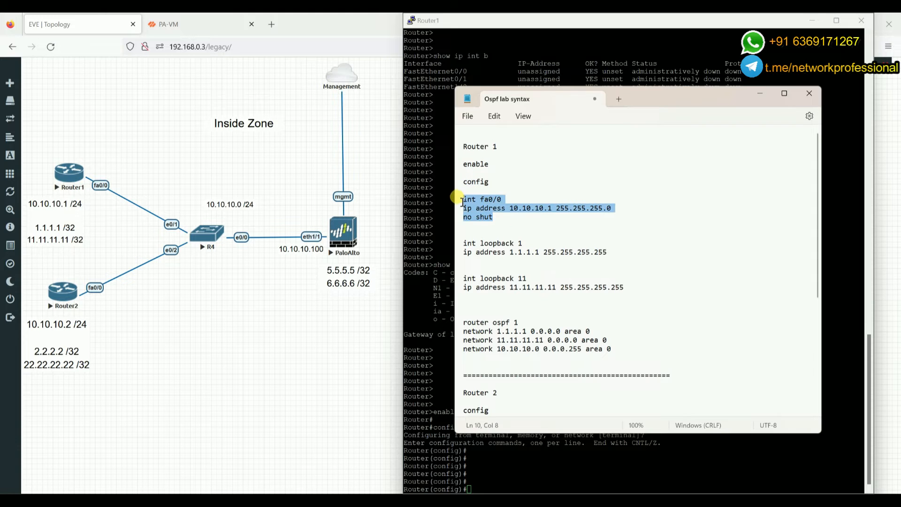
{"action": "key", "text": "ctrl+c"}
{"action": "key", "text": "alt+Tab"}
{"action": "right_click", "coordinate": [565, 390]}
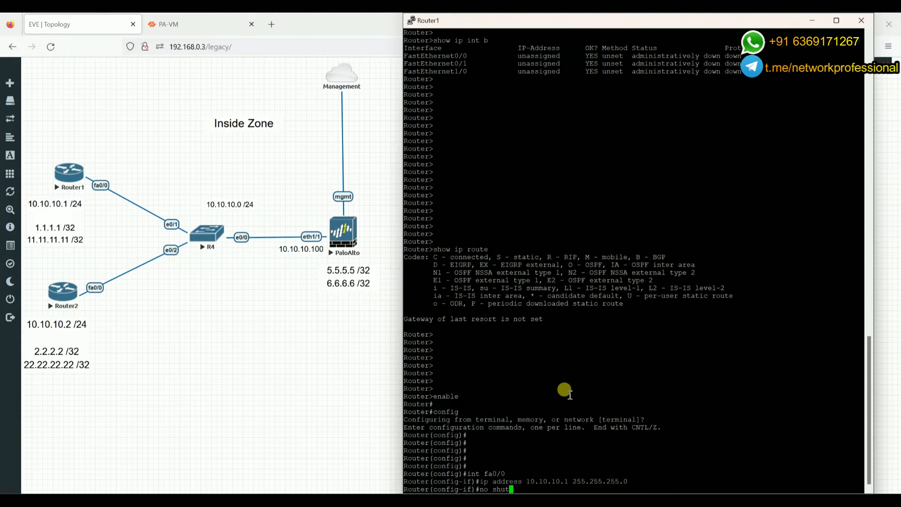
{"action": "key", "text": "Return"}
{"action": "key", "text": "Return"}
{"action": "key", "text": "Return"}
{"action": "key", "text": "Return"}
Leave the fa0/0 interface configuration on Router1 with ex, returning to global configuration mode
{"action": "type", "text": "ex"}
{"action": "key", "text": "Return"}
{"action": "key", "text": "Return"}
{"action": "key", "text": "Return"}
{"action": "key", "text": "Return"}
Copy the notes' loopback commands into Router1, configuring loopback 1 as 1.1.1.1 and loopback 11 as 11.11.11.11, both with mask 255.255.255.255
{"action": "key", "text": "alt+Tab"}
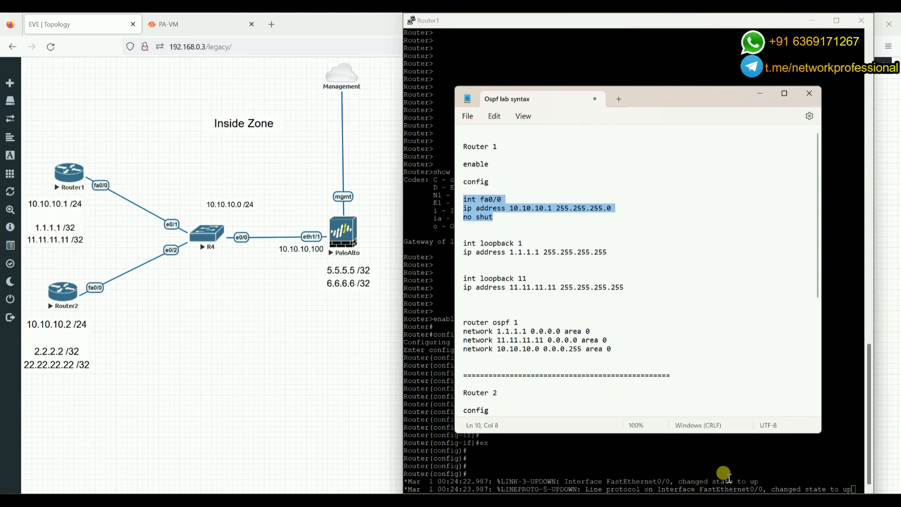
{"action": "left_click_drag", "start_coordinate": [463, 240], "coordinate": [629, 288]}
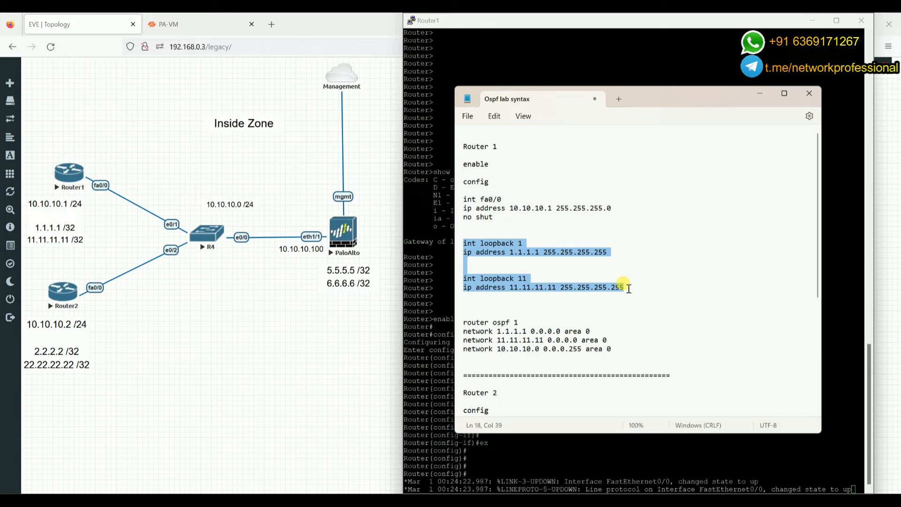
{"action": "key", "text": "alt+Tab"}
{"action": "key", "text": "Return"}
{"action": "key", "text": "Return"}
{"action": "key", "text": "Return"}
{"action": "key", "text": "Return"}
{"action": "key", "text": "Return"}
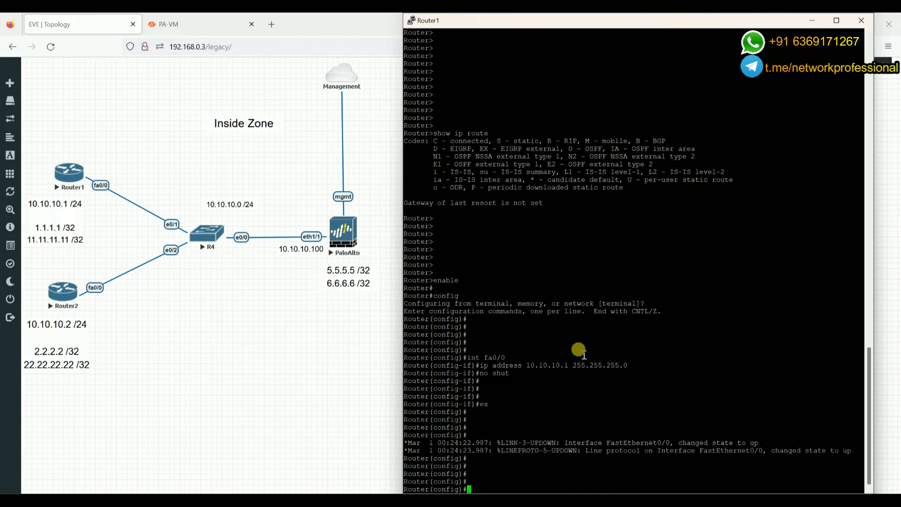
{"action": "right_click", "coordinate": [579, 349]}
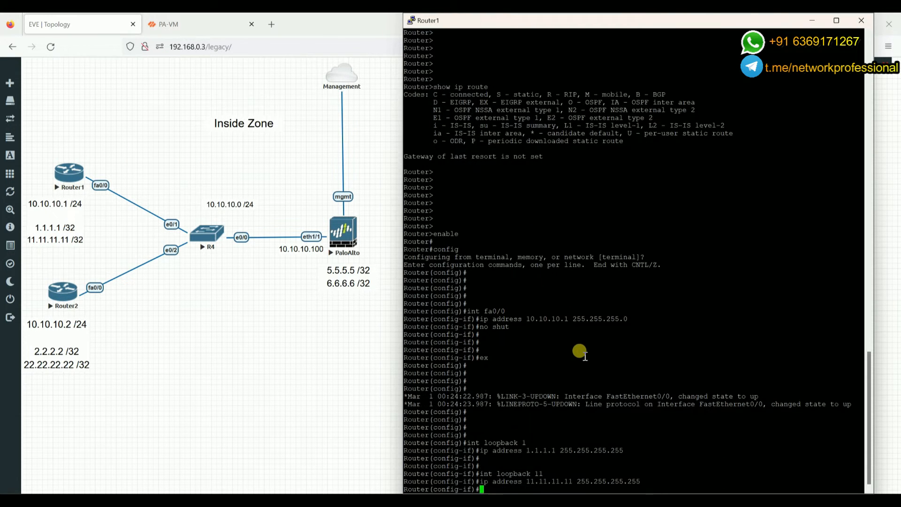
{"action": "key", "text": "Return"}
{"action": "key", "text": "Return"}
{"action": "key", "text": "Return"}
{"action": "key", "text": "Return"}
{"action": "key", "text": "Return"}
{"action": "key", "text": "Return"}
{"action": "key", "text": "Return"}
{"action": "key", "text": "Return"}
{"action": "key", "text": "Return"}
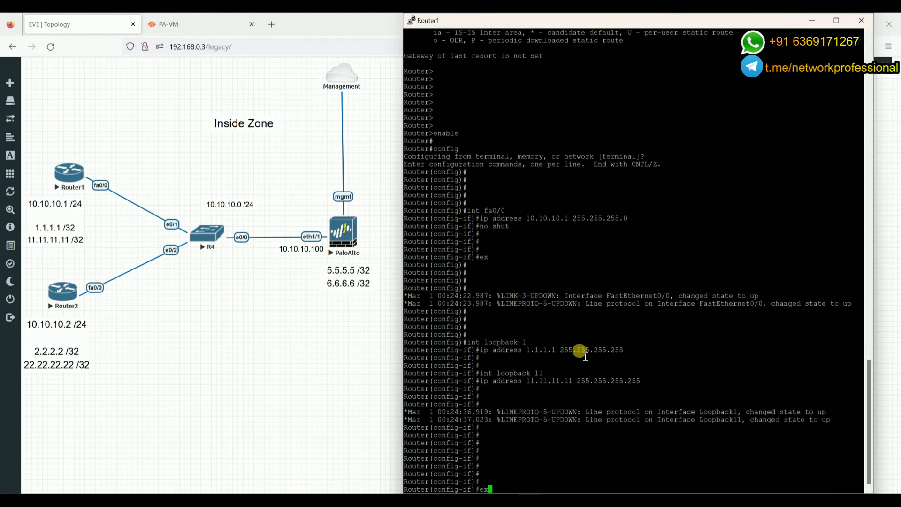
Exit the loopback interface configuration on Router1 back to global configuration mode, leaving a few blank prompts
{"action": "type", "text": "exit"}
{"action": "key", "text": "Return"}
{"action": "key", "text": "Return"}
{"action": "key", "text": "Return"}
{"action": "key", "text": "Return"}
{"action": "key", "text": "Return"}
{"action": "key", "text": "Return"}
{"action": "key", "text": "Return"}
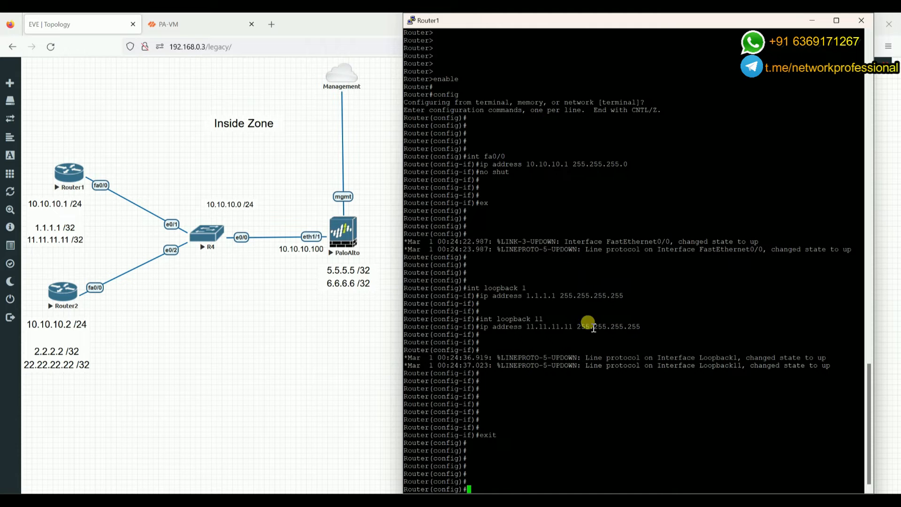
Copy the notes' Router 1 OSPF block into Router1, running router ospf 1 with networks 1.1.1.1, 11.11.11.11 and 10.10.10.0 0.0.0.255 in area 0
{"action": "key", "text": "alt+Tab"}
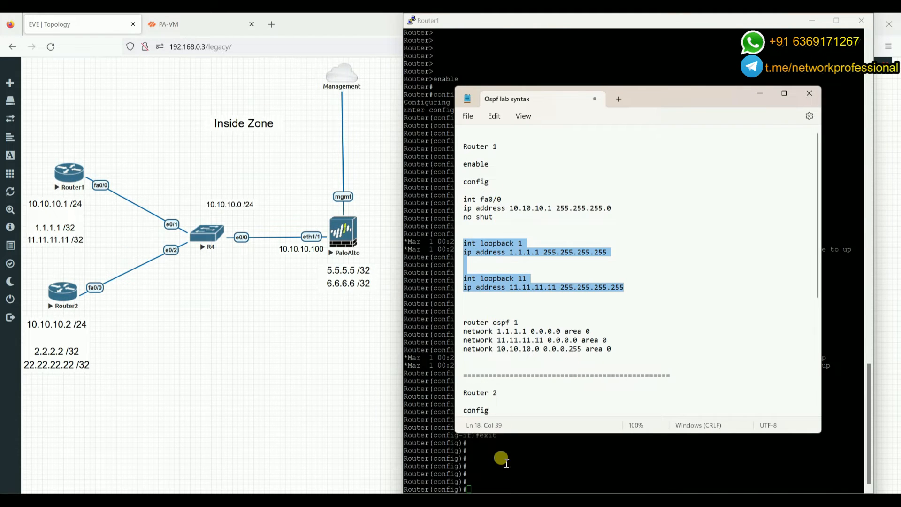
{"action": "left_click", "coordinate": [483, 321]}
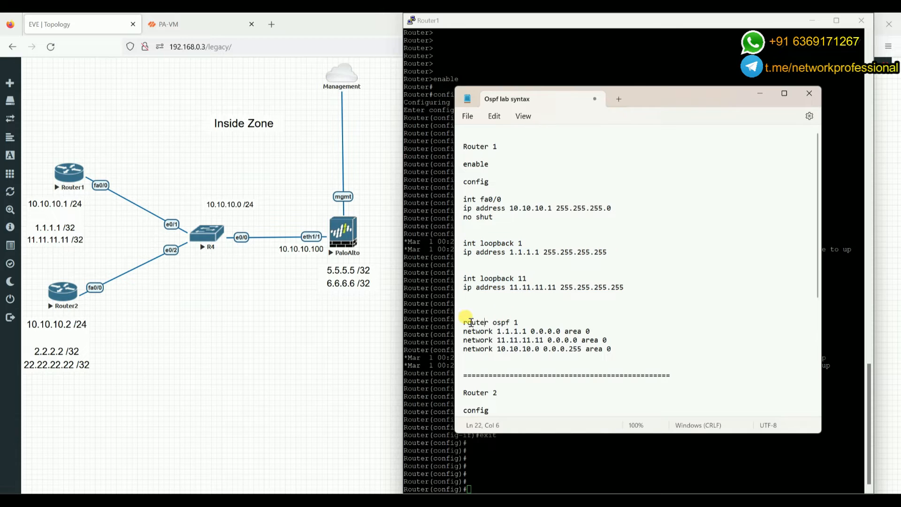
{"action": "left_click_drag", "start_coordinate": [463, 323], "coordinate": [621, 349]}
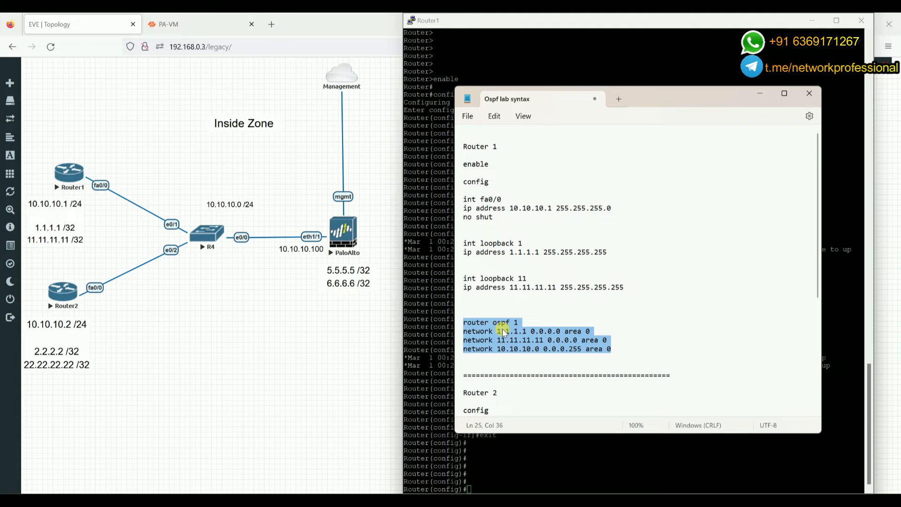
{"action": "left_click", "coordinate": [514, 480]}
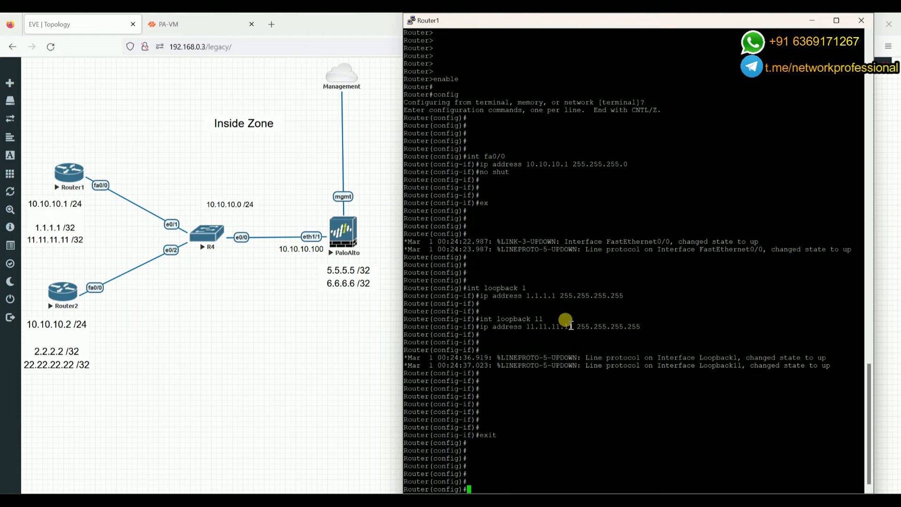
{"action": "right_click", "coordinate": [534, 401]}
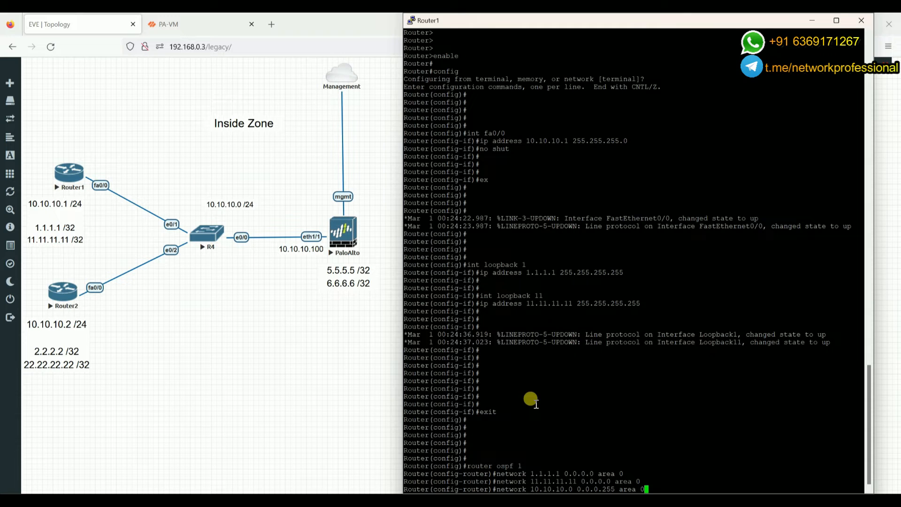
{"action": "key", "text": "Return"}
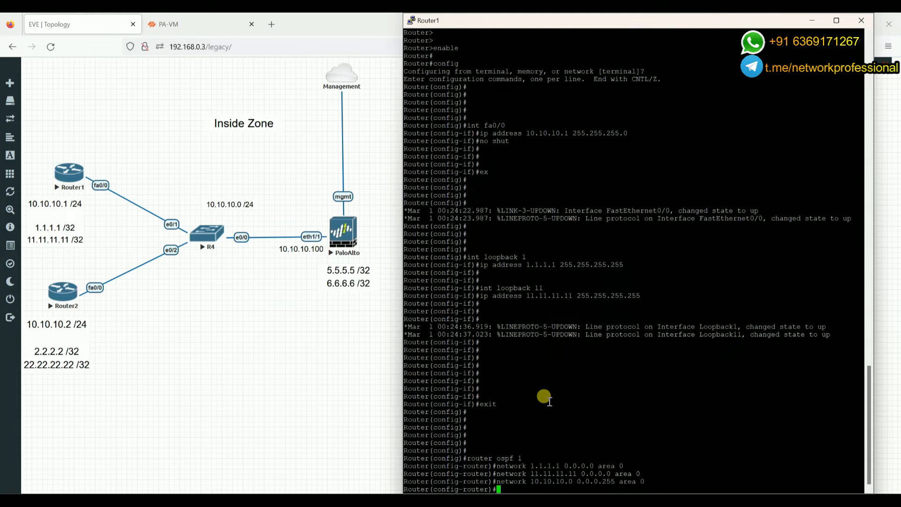
{"action": "key", "text": "Return"}
{"action": "key", "text": "Return"}
{"action": "key", "text": "Return"}
{"action": "key", "text": "Return"}
{"action": "key", "text": "Return"}
Exit OSPF router configuration on Router1 back to global configuration mode, leaving blank prompts below
{"action": "type", "text": "e"}
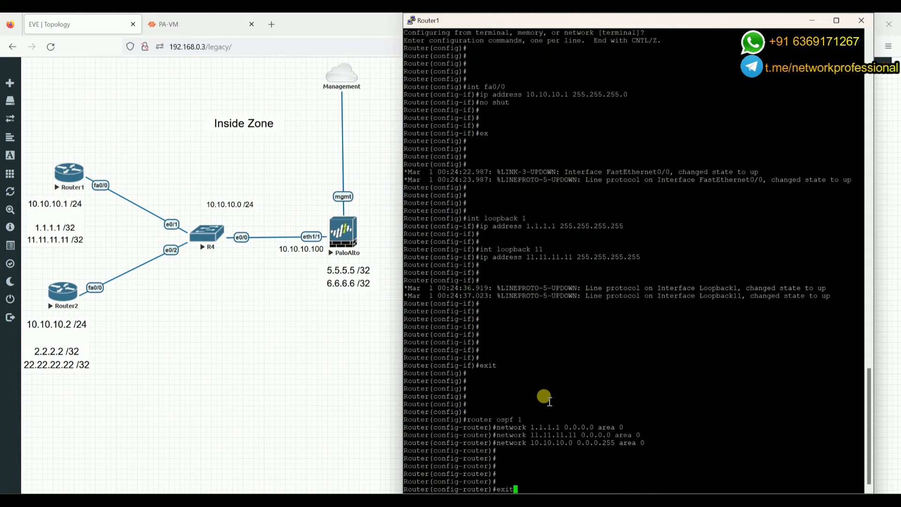
{"action": "type", "text": "xit"}
{"action": "key", "text": "Return"}
{"action": "key", "text": "Return"}
{"action": "key", "text": "Return"}
{"action": "key", "text": "Return"}
{"action": "key", "text": "Return"}
{"action": "key", "text": "Return"}
{"action": "key", "text": "Return"}
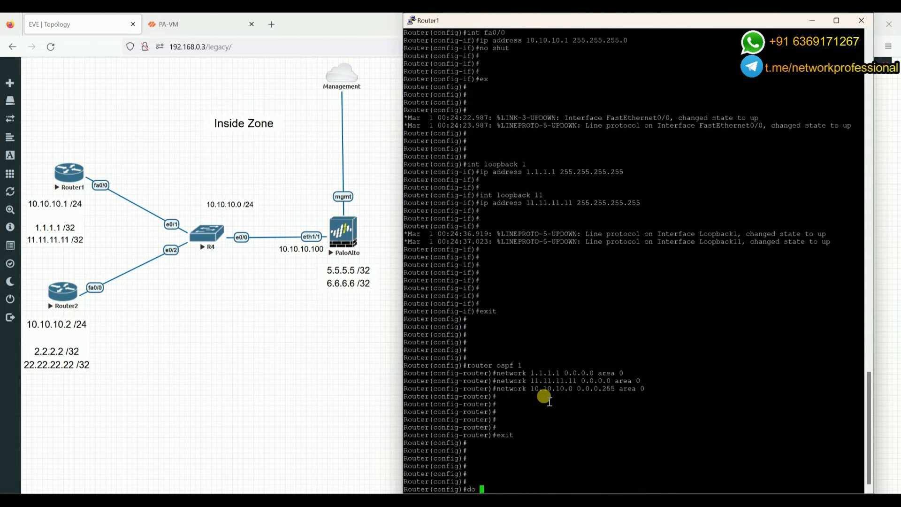
Check Router1's interface addresses and status with do show ip int b, adding blank prompts below the output
{"action": "type", "text": "do show ip int b"}
{"action": "key", "text": "Return"}
{"action": "key", "text": "Return"}
{"action": "key", "text": "Return"}
{"action": "key", "text": "Return"}
{"action": "key", "text": "Return"}
{"action": "key", "text": "Return"}
{"action": "key", "text": "Return"}
{"action": "key", "text": "Return"}
{"action": "key", "text": "Return"}
{"action": "key", "text": "Return"}
{"action": "key", "text": "Return"}
{"action": "key", "text": "Return"}
{"action": "key", "text": "Return"}
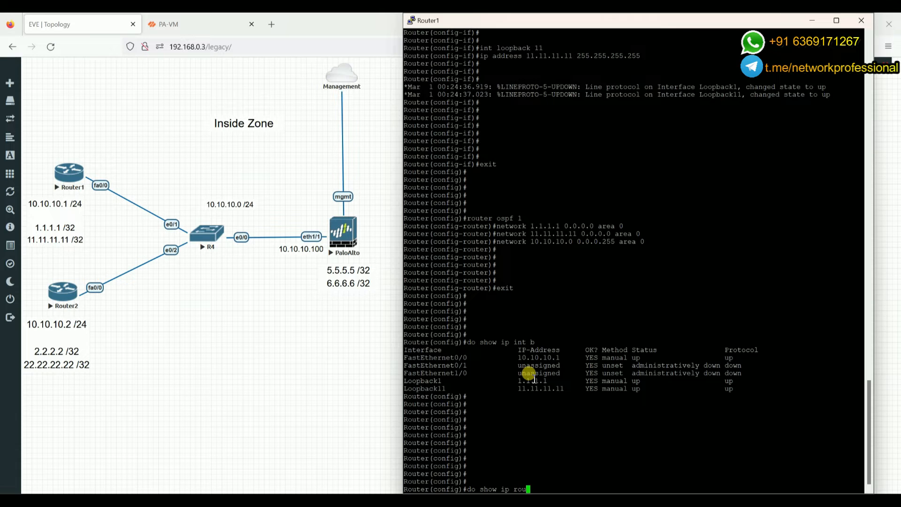
Run do show ip route on Router1 and examine the connected routes against the topology
{"action": "type", "text": "te"}
{"action": "key", "text": "Return"}
{"action": "key", "text": "Return"}
{"action": "key", "text": "Return"}
{"action": "key", "text": "Return"}
{"action": "key", "text": "Return"}
{"action": "key", "text": "Return"}
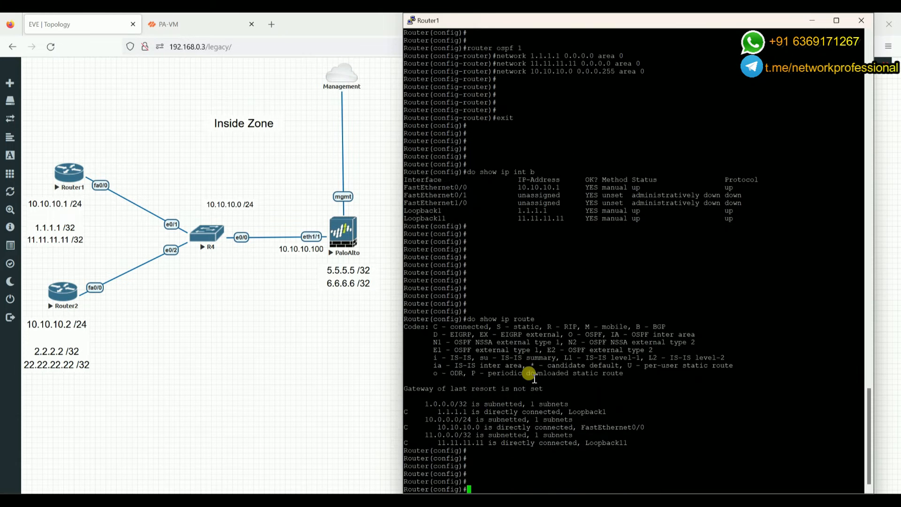
{"action": "key", "text": "Return"}
{"action": "key", "text": "Return"}
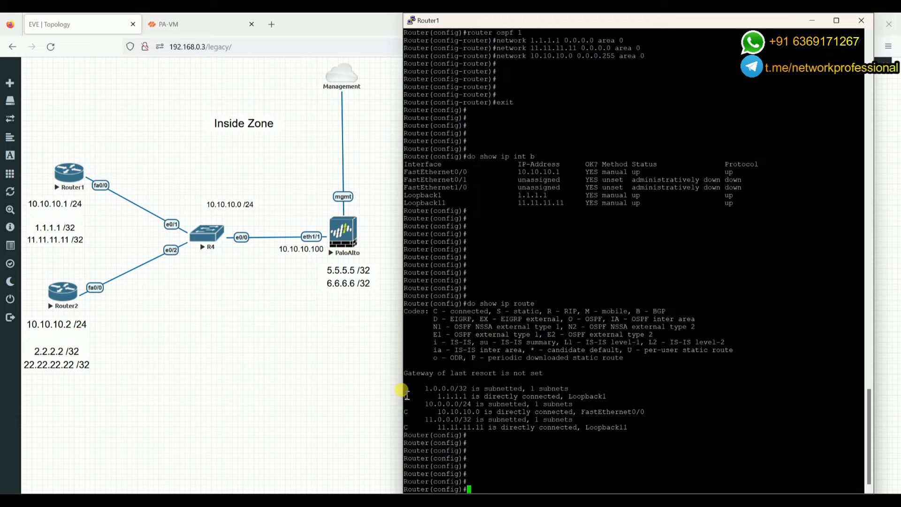
{"action": "left_click_drag", "start_coordinate": [405, 395], "coordinate": [405, 396]}
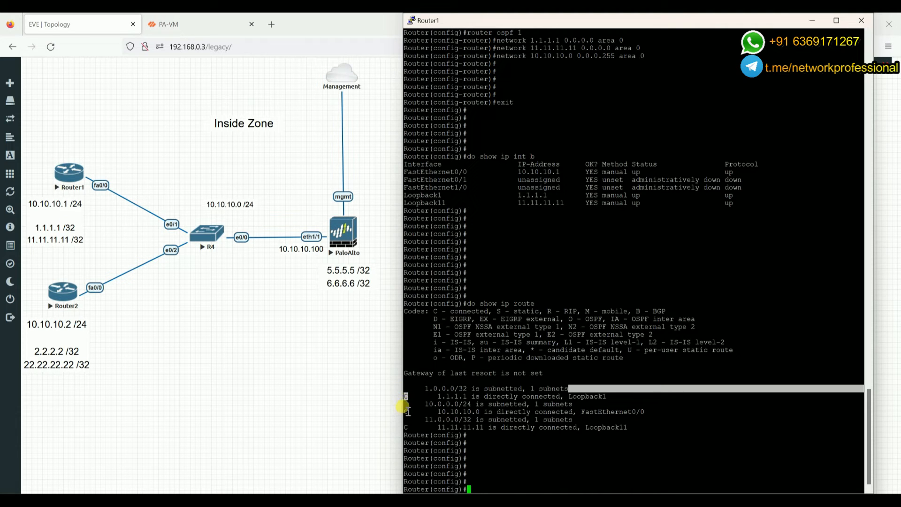
{"action": "left_click", "coordinate": [406, 410]}
{"action": "mouse_move", "coordinate": [48, 297]}
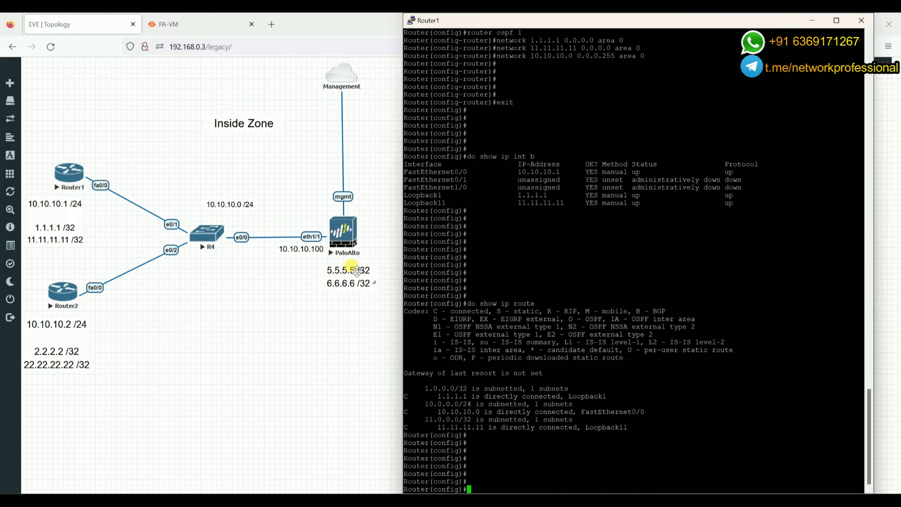
{"action": "key", "text": "Return"}
{"action": "key", "text": "Return"}
{"action": "key", "text": "Return"}
{"action": "key", "text": "Return"}
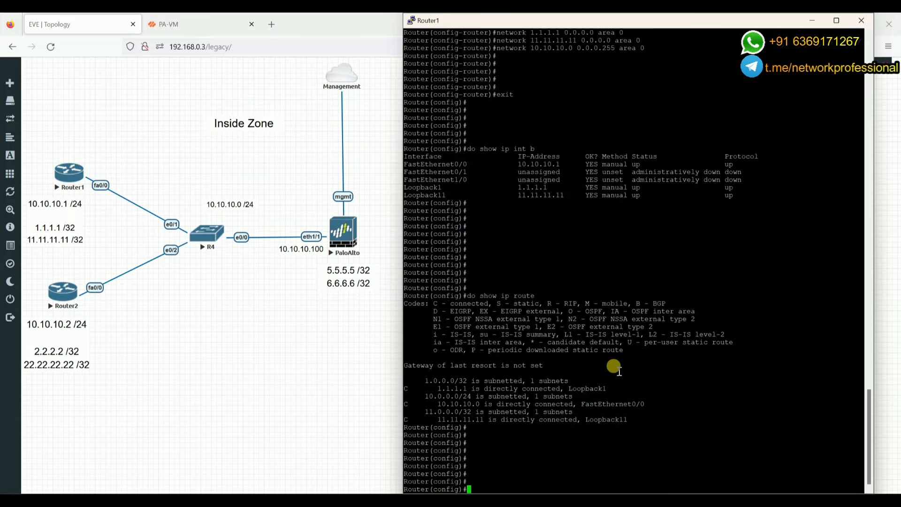
Exit global configuration mode on Router1 to the privileged prompt
{"action": "type", "text": "exi"}
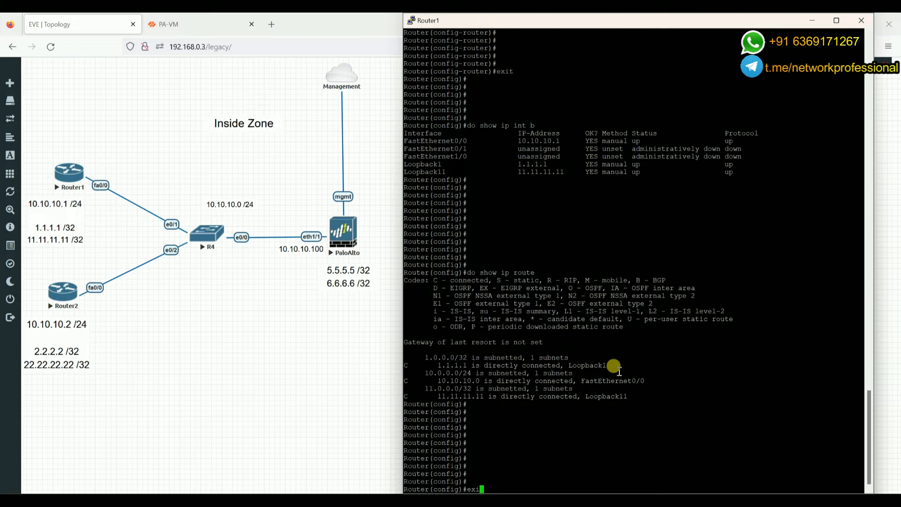
{"action": "type", "text": "t"}
{"action": "key", "text": "Return"}
{"action": "key", "text": "Return"}
{"action": "key", "text": "Return"}
{"action": "key", "text": "Return"}
{"action": "key", "text": "Return"}
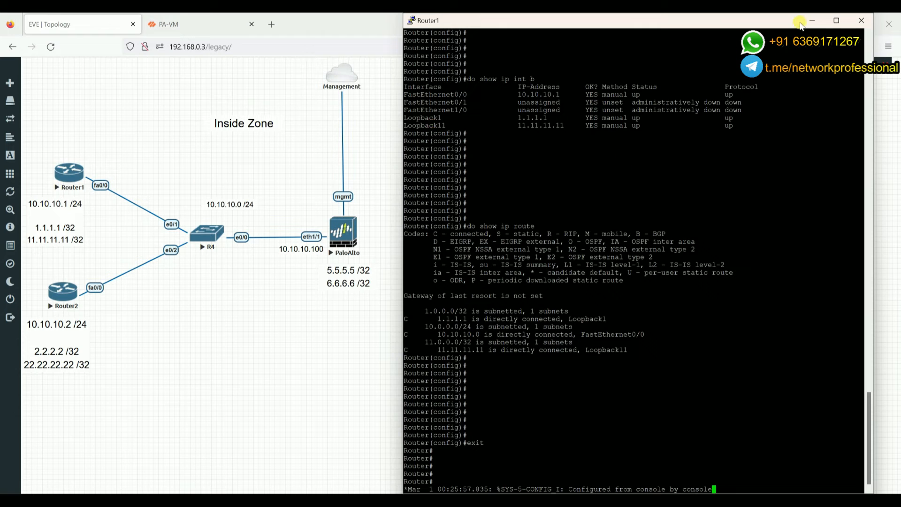
Minimize Router1's console, bring up Router2's console, and arrange it and the notes so neither covers the topology's router area
{"action": "left_click", "coordinate": [816, 21]}
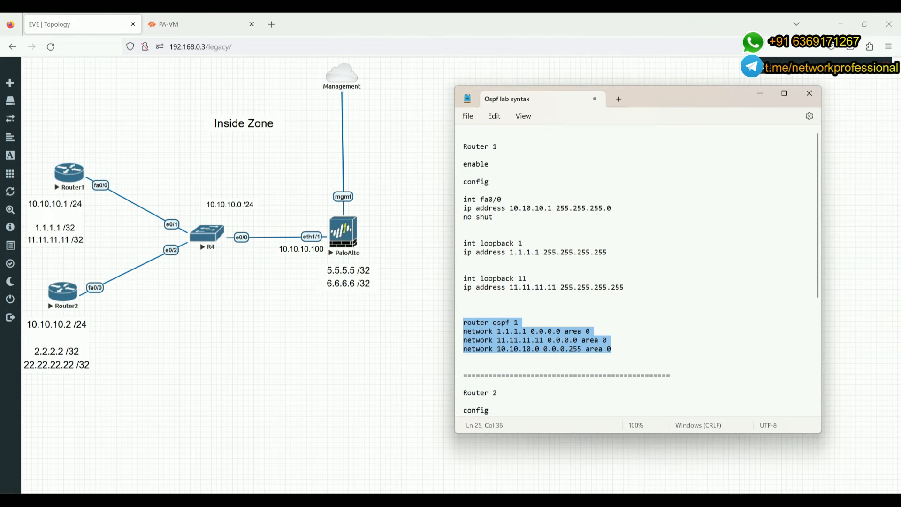
{"action": "mouse_move", "coordinate": [660, 500]}
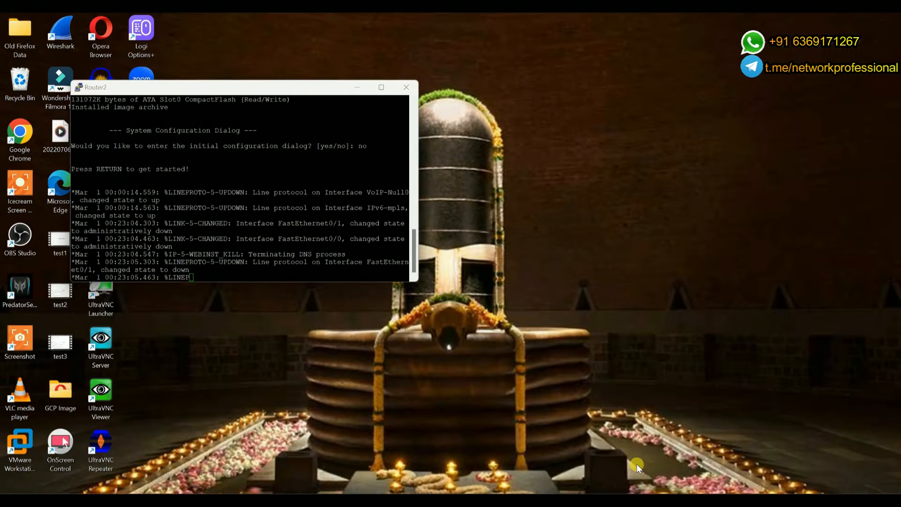
{"action": "left_click", "coordinate": [636, 464]}
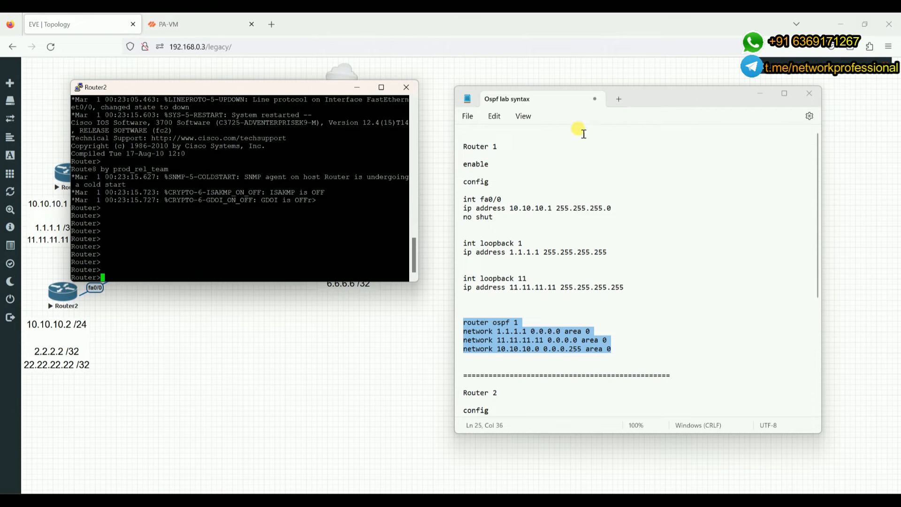
{"action": "left_click_drag", "start_coordinate": [717, 96], "coordinate": [393, 313]}
{"action": "left_click_drag", "start_coordinate": [281, 90], "coordinate": [657, 80]}
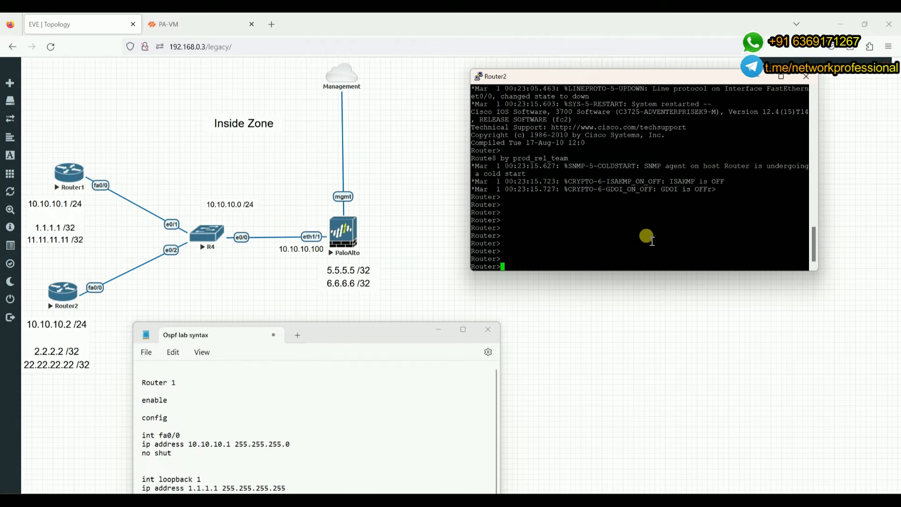
Enter privileged mode on Router2 with en, leaving blank prompts below
{"action": "type", "text": "en"}
{"action": "key", "text": "Return"}
{"action": "key", "text": "Return"}
{"action": "key", "text": "Return"}
{"action": "key", "text": "Return"}
{"action": "key", "text": "Return"}
Check Router2's interface status and IP addresses with show ip int b, after first trying show int b
{"action": "type", "text": "show "}
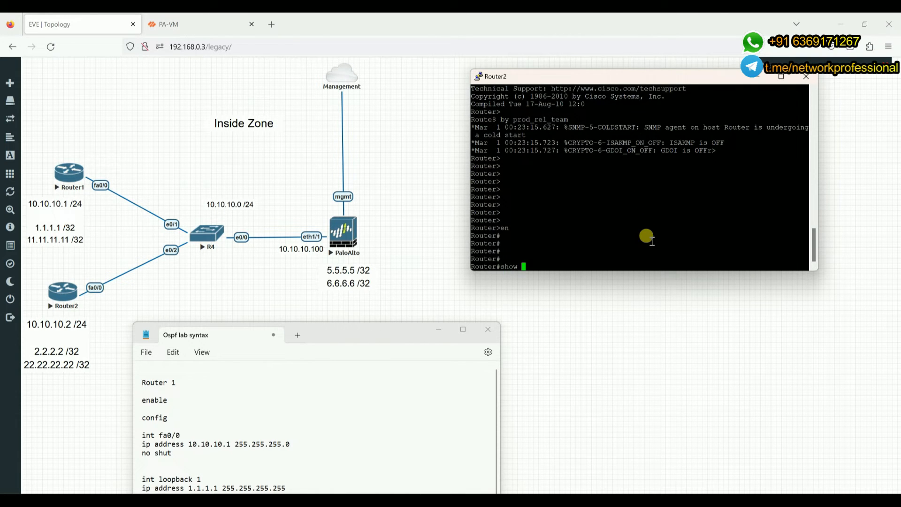
{"action": "type", "text": "int b"}
{"action": "key", "text": "Return"}
{"action": "type", "text": "show ip int b"}
{"action": "key", "text": "Return"}
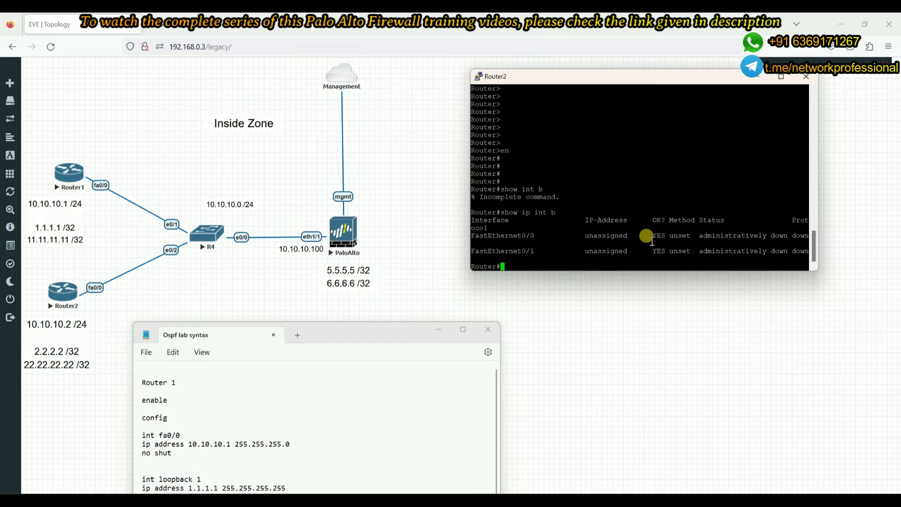
Widen and heighten Router2's console window to fit more output, and add blank prompts below the interface list
{"action": "left_click_drag", "start_coordinate": [818, 182], "coordinate": [895, 184]}
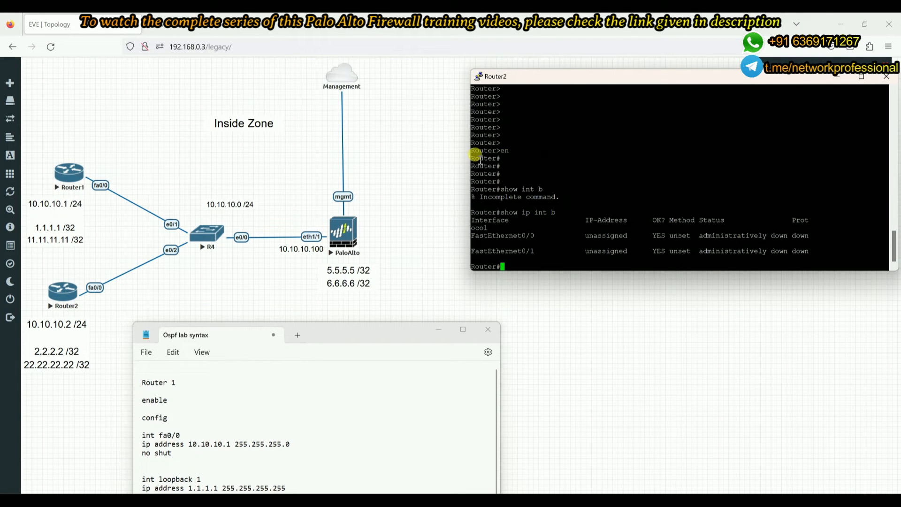
{"action": "left_click_drag", "start_coordinate": [470, 156], "coordinate": [424, 152]}
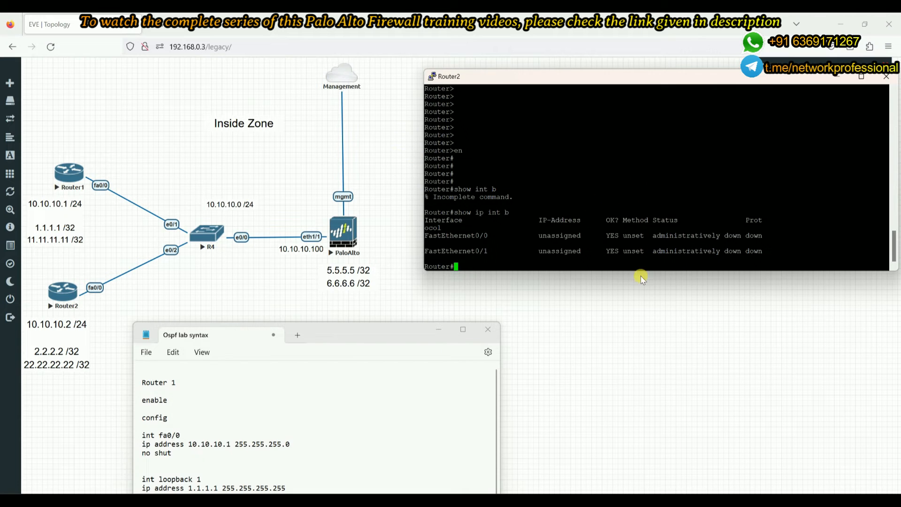
{"action": "left_click_drag", "start_coordinate": [640, 272], "coordinate": [646, 486]}
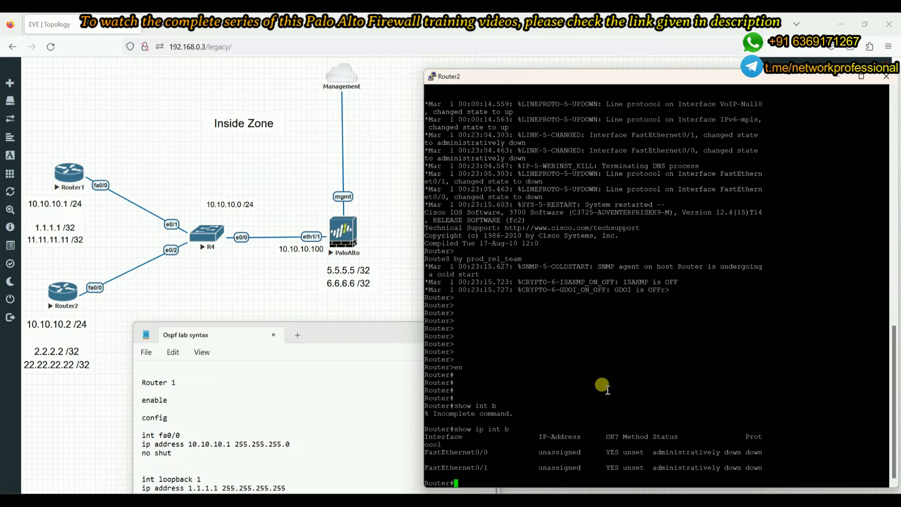
{"action": "key", "text": "Return"}
{"action": "key", "text": "Return"}
{"action": "key", "text": "Return"}
{"action": "key", "text": "Return"}
{"action": "key", "text": "Return"}
{"action": "key", "text": "Return"}
{"action": "key", "text": "Return"}
{"action": "key", "text": "Return"}
{"action": "key", "text": "Return"}
{"action": "key", "text": "Return"}
{"action": "key", "text": "Return"}
{"action": "key", "text": "Return"}
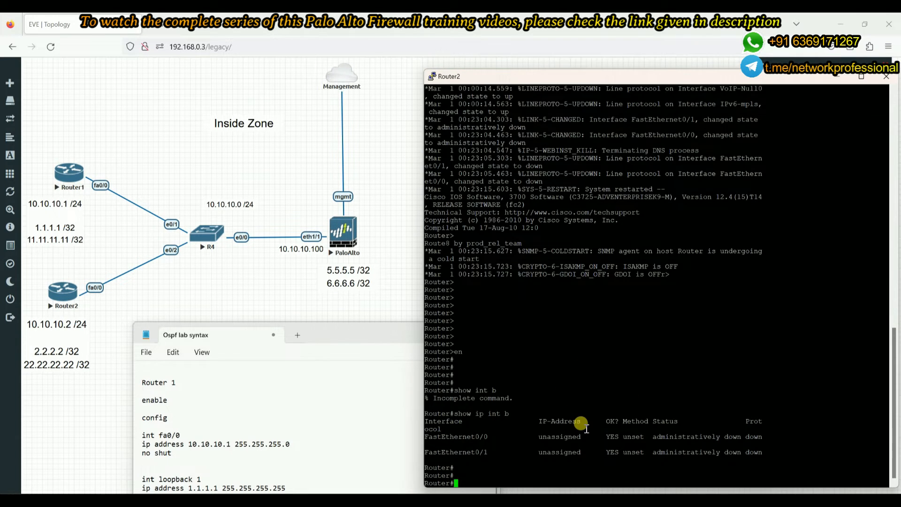
Move the notes window clear of the routers in the topology and add an enable line above config in its Router 2 section
{"action": "left_click_drag", "start_coordinate": [389, 336], "coordinate": [358, 64]}
{"action": "scroll", "coordinate": [293, 366], "scroll_direction": "down", "scroll_amount": 5}
{"action": "scroll", "coordinate": [291, 385], "scroll_direction": "down", "scroll_amount": 2}
{"action": "left_click", "coordinate": [261, 179]}
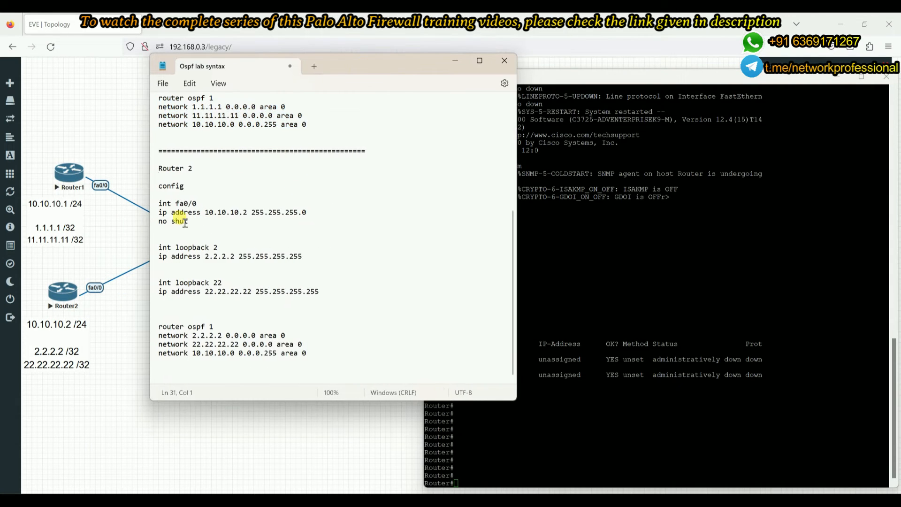
{"action": "key", "text": "Return"}
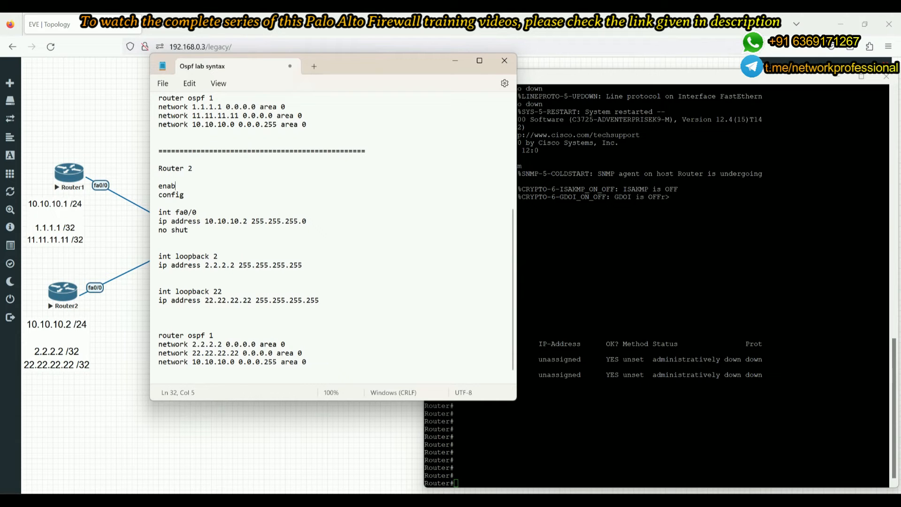
{"action": "key", "text": "Return"}
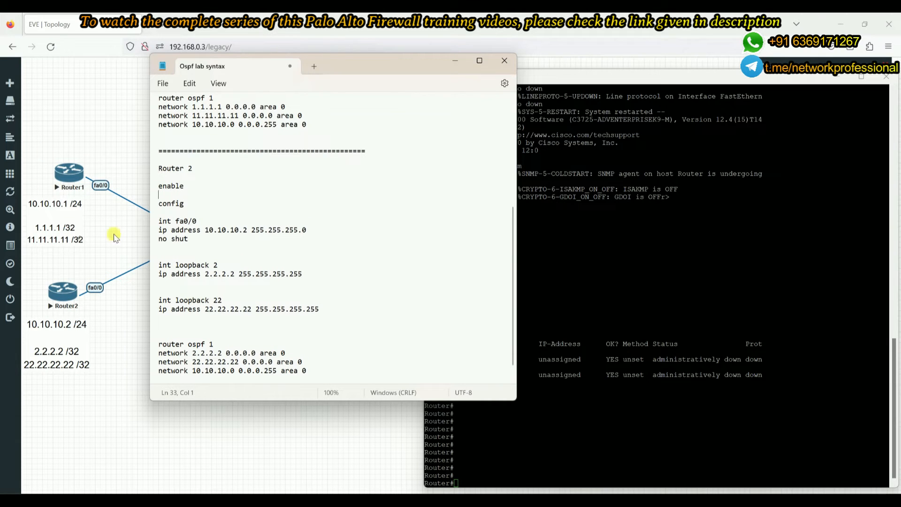
Paste the enable and config lines from the notes into Router2's console and enter terminal configuration mode
{"action": "left_click_drag", "start_coordinate": [159, 185], "coordinate": [189, 205]}
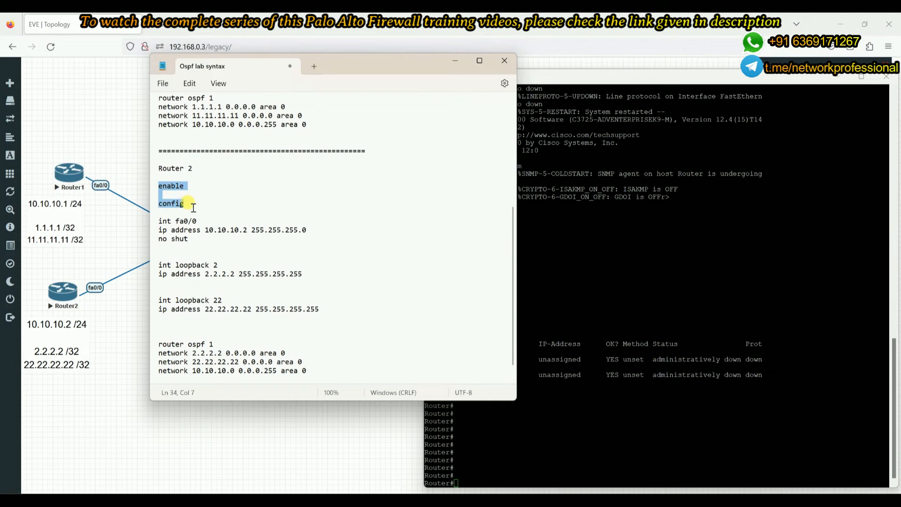
{"action": "right_click", "coordinate": [603, 369]}
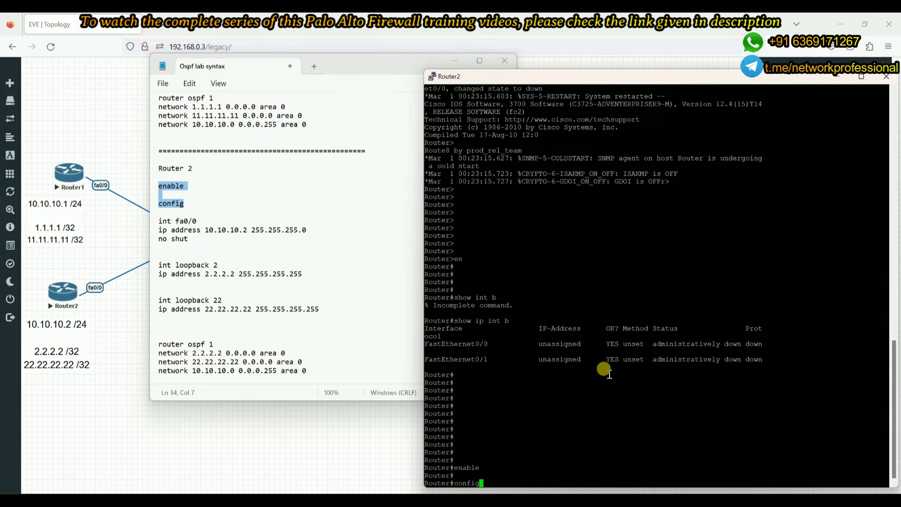
{"action": "key", "text": "Return"}
{"action": "key", "text": "Return"}
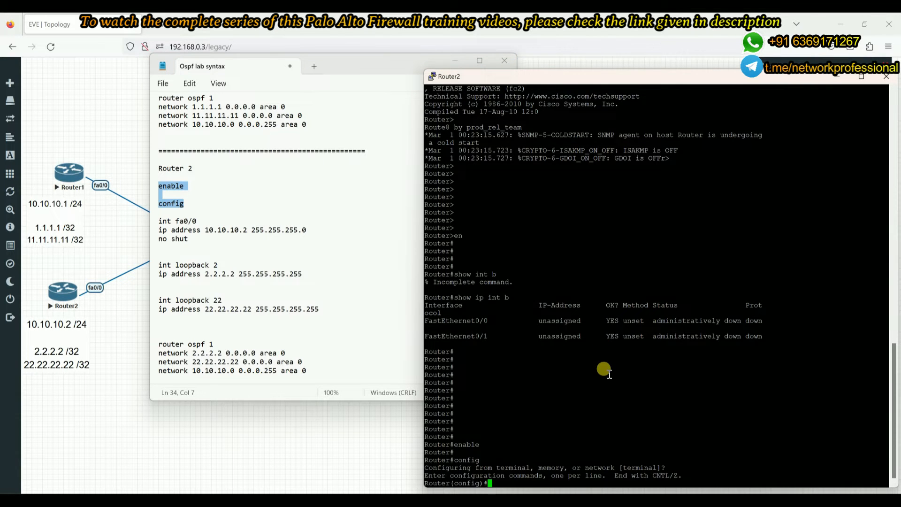
{"action": "key", "text": "Return"}
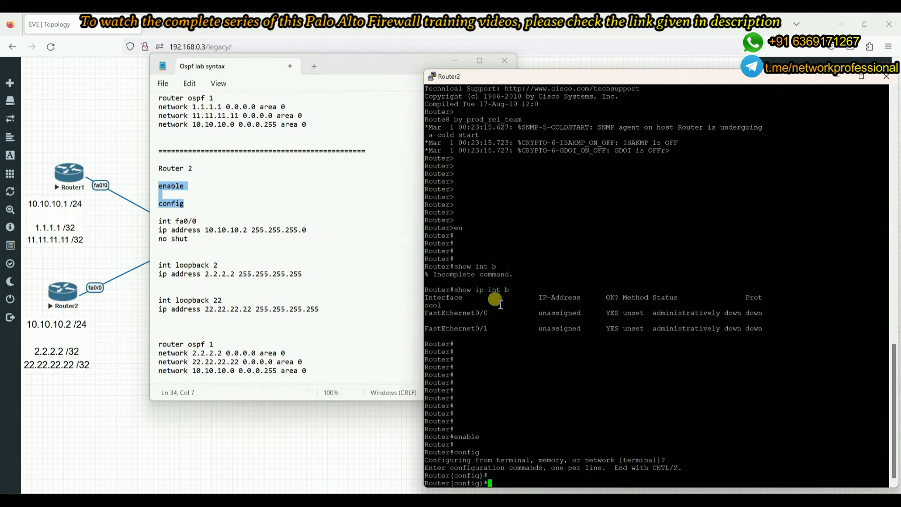
Paste Router 2's interface block from the notes into its console: fa0/0 with 10.10.10.2/24, loopback 2 with 2.2.2.2/32, loopback 22 with 22.22.22.22/32
{"action": "left_click_drag", "start_coordinate": [160, 220], "coordinate": [296, 319]}
{"action": "key", "text": "ctrl+c"}
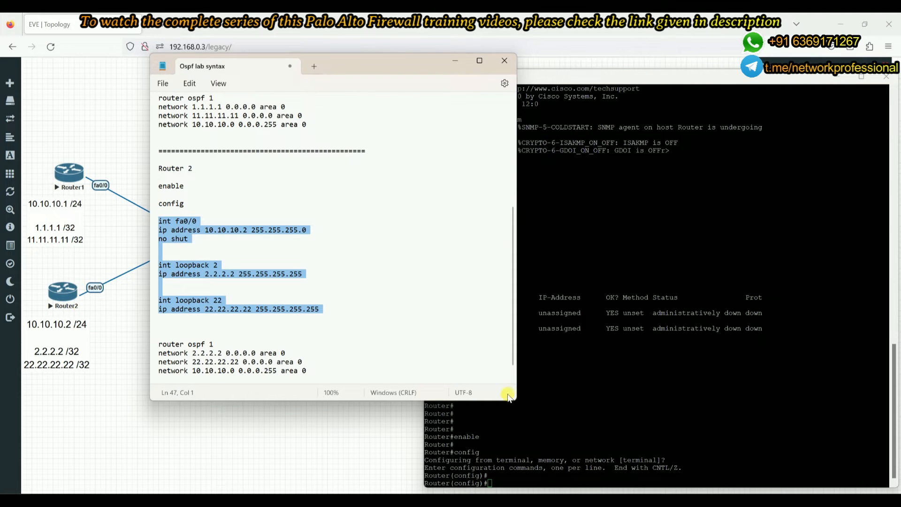
{"action": "left_click", "coordinate": [698, 410]}
{"action": "right_click", "coordinate": [698, 411]}
{"action": "key", "text": "Return"}
{"action": "key", "text": "Return"}
{"action": "key", "text": "Return"}
{"action": "key", "text": "Return"}
{"action": "key", "text": "Return"}
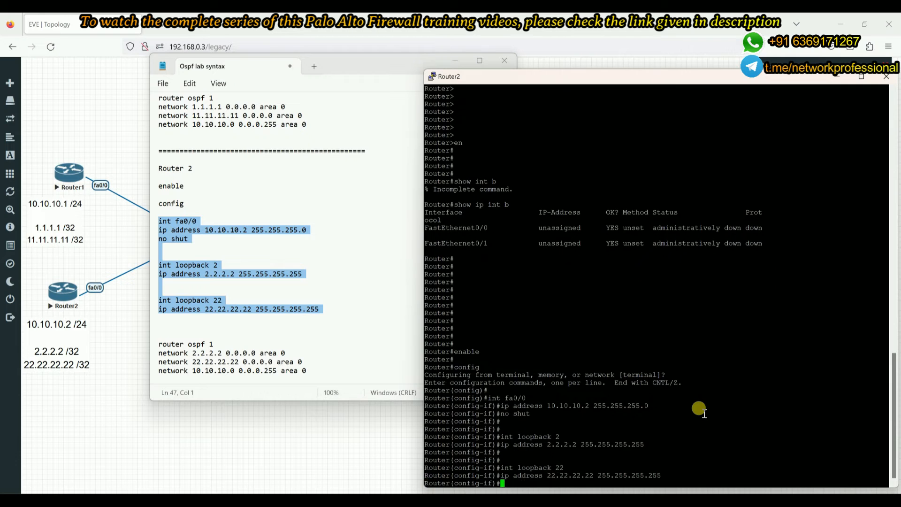
Leave interface configuration on Router2 and return to global configuration mode, with blank prompts below
{"action": "type", "text": "ex"}
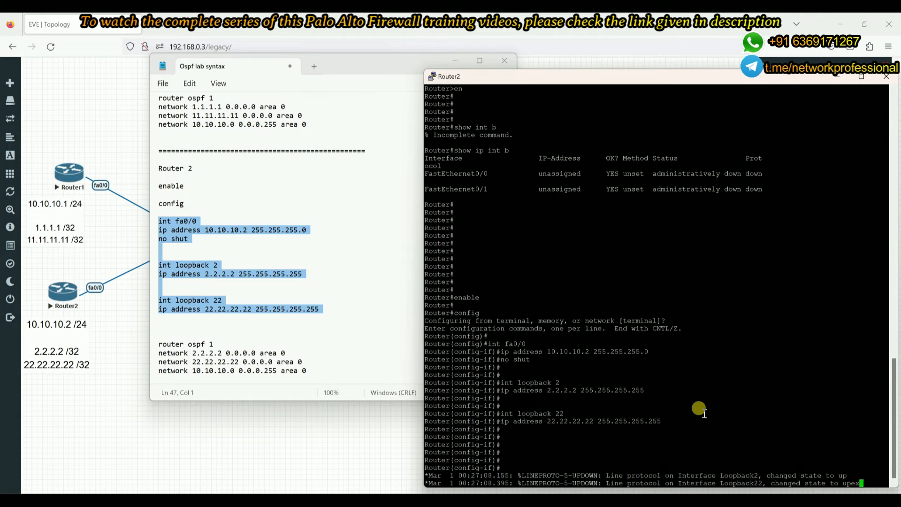
{"action": "type", "text": "i"}
{"action": "key", "text": "Return"}
{"action": "key", "text": "Return"}
{"action": "key", "text": "Return"}
{"action": "key", "text": "Return"}
{"action": "key", "text": "Return"}
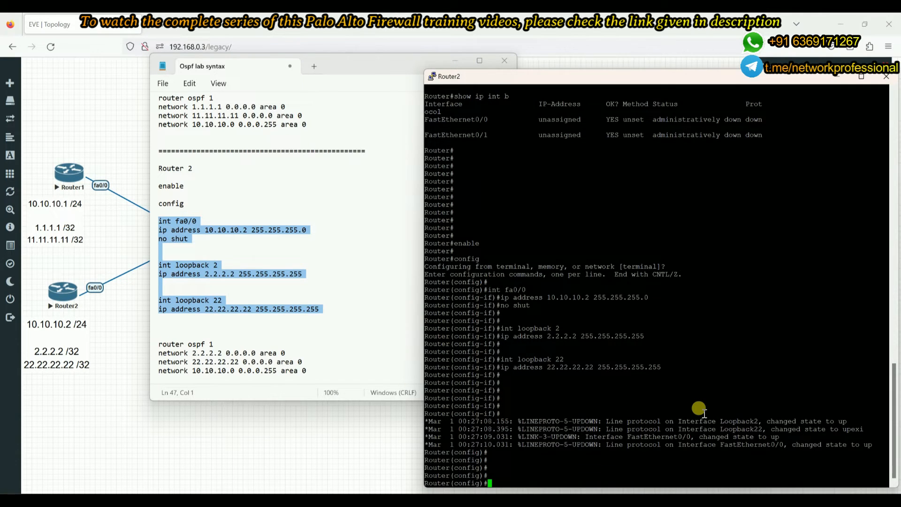
Check the OSPF lines in the Router 2 notes and start OSPF process 1 on Router2 with router ospf 1
{"action": "key", "text": "alt+Tab"}
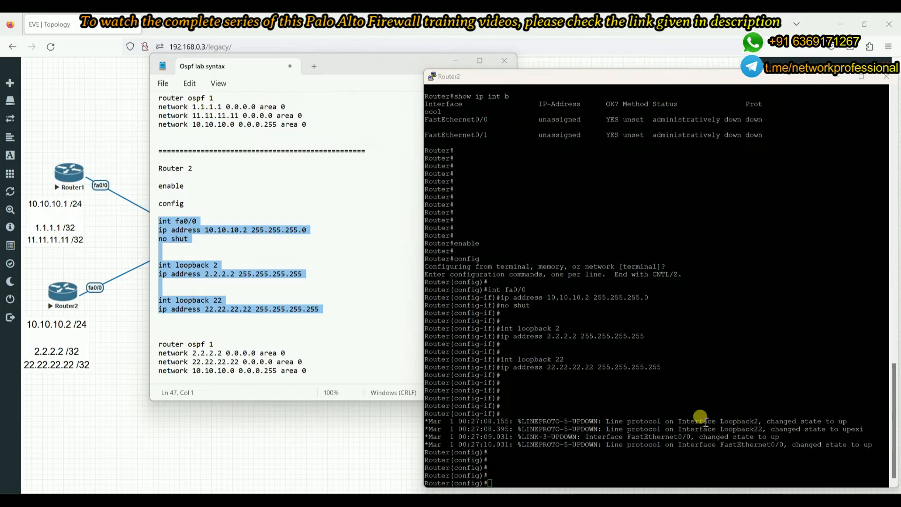
{"action": "scroll", "coordinate": [240, 327], "scroll_direction": "down", "scroll_amount": 1}
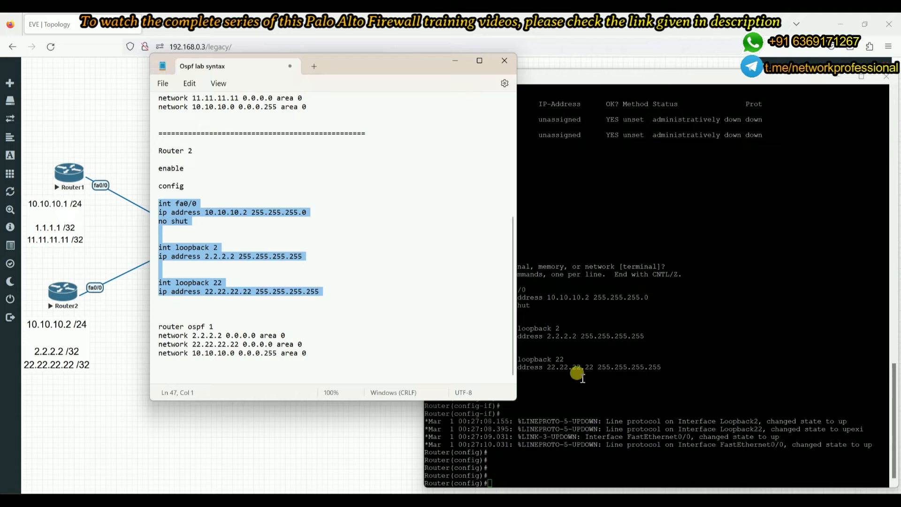
{"action": "left_click", "coordinate": [633, 366]}
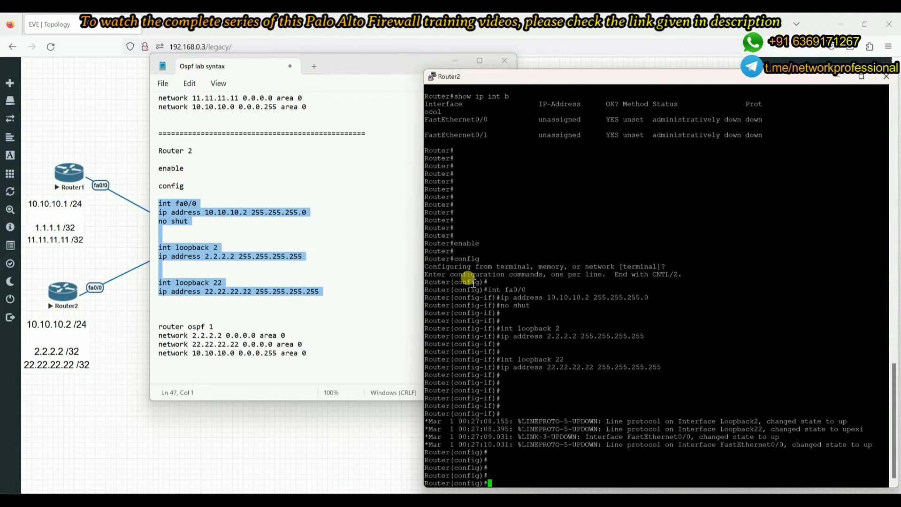
{"action": "type", "text": "router os"}
{"action": "key", "text": "Tab"}
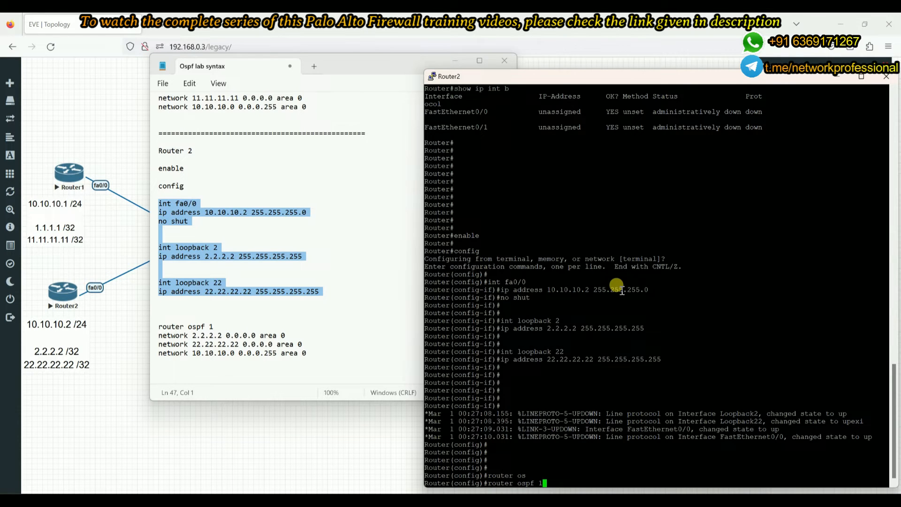
{"action": "key", "text": "Return"}
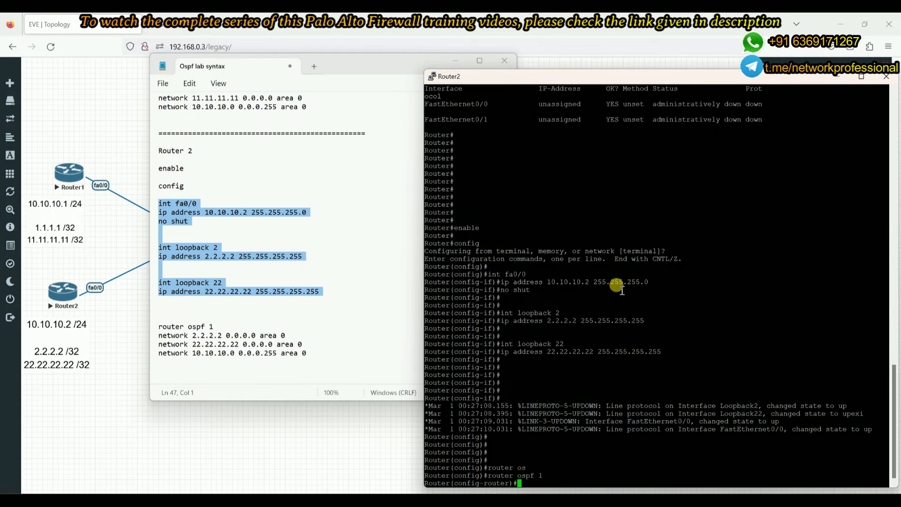
Advertise loopback 2 in OSPF on Router2 with network 2.2.2.2 0.0.0.0 area 0
{"action": "type", "text": "net"}
{"action": "key", "text": "Tab"}
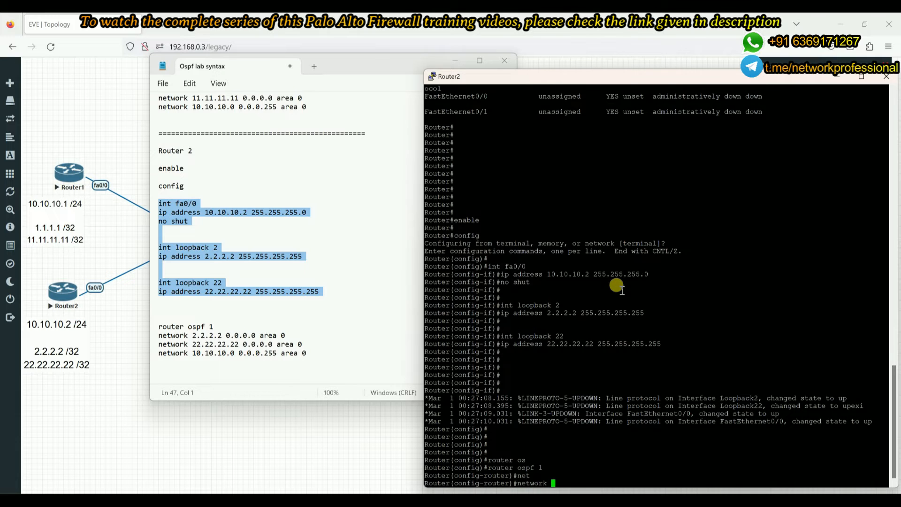
{"action": "type", "text": "2.2.2.2 0.0.0.0 a"}
{"action": "type", "text": "re"}
{"action": "key", "text": "Tab"}
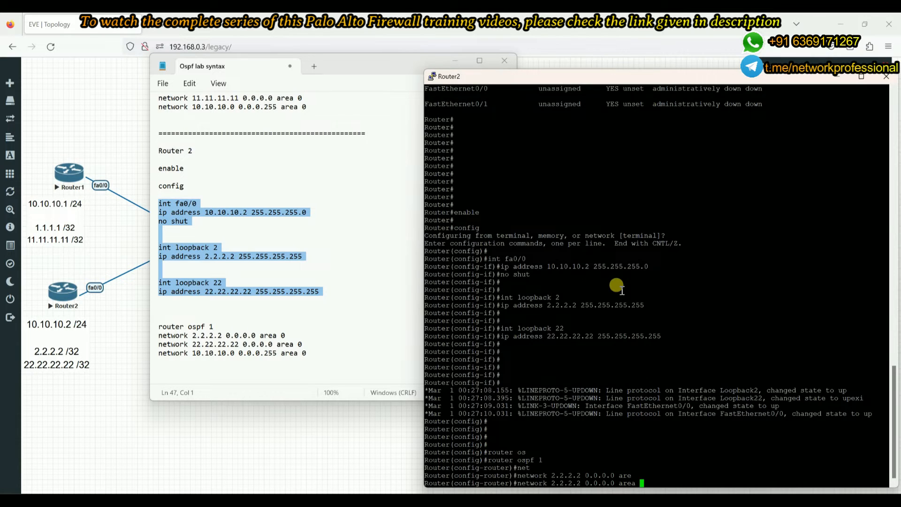
{"action": "key", "text": "Return"}
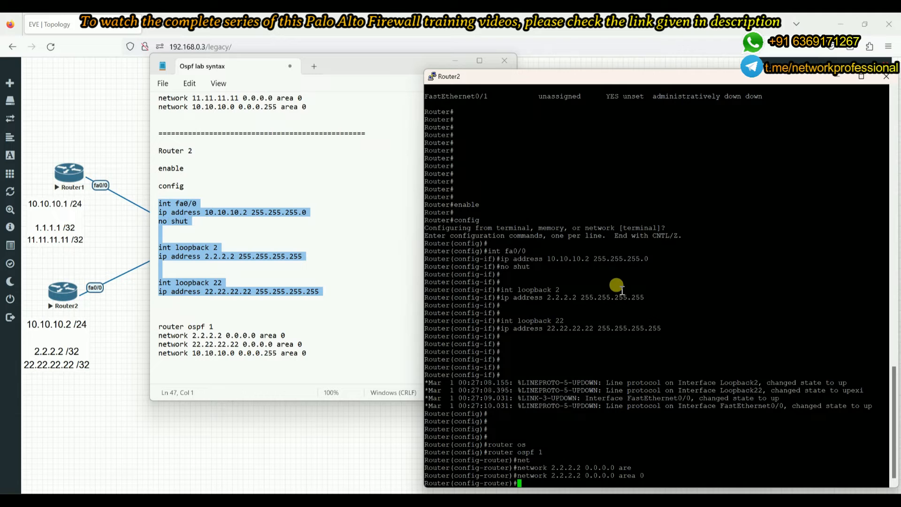
Advertise loopback 22 in OSPF on Router2 with network 22.22.22.22 0.0.0.0 area 0
{"action": "type", "text": "net"}
{"action": "key", "text": "Tab"}
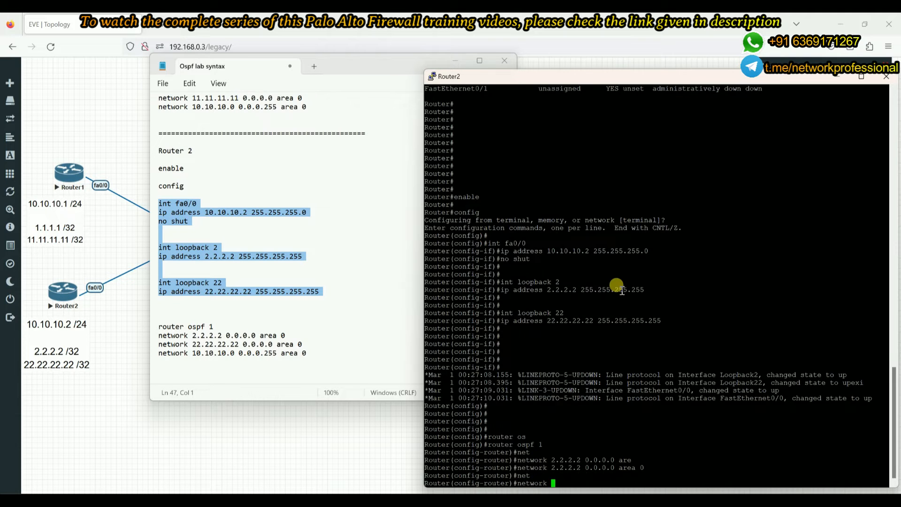
{"action": "type", "text": "22.22."}
{"action": "type", "text": "are"}
{"action": "key", "text": "Tab"}
{"action": "type", "text": "0"}
{"action": "key", "text": "Return"}
{"action": "key", "text": "Return"}
{"action": "key", "text": "Return"}
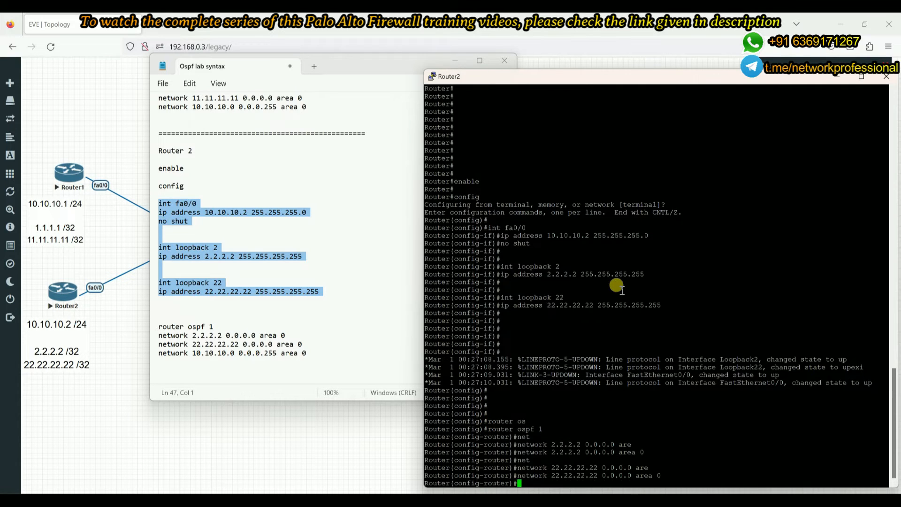
Advertise the shared LAN in OSPF on Router2 with network 10.10.10.0 0.0.0.255 area 0
{"action": "type", "text": "net"}
{"action": "key", "text": "Tab"}
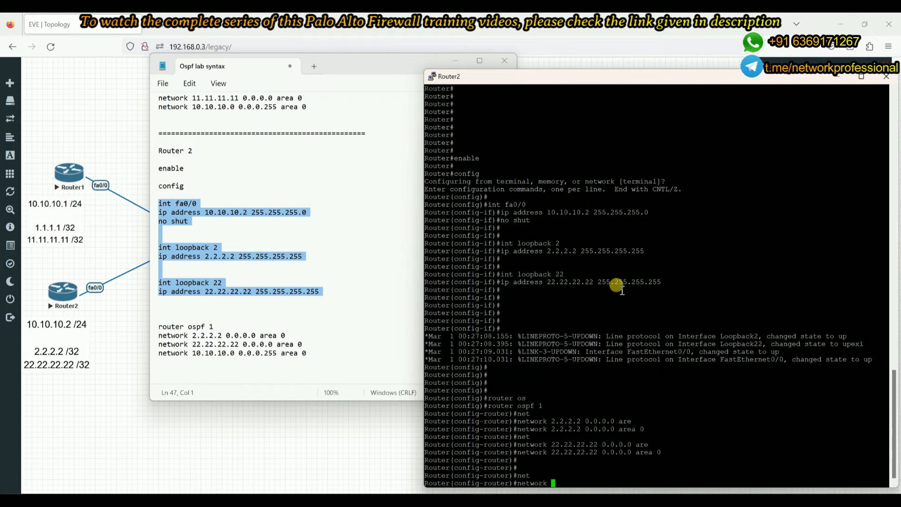
{"action": "type", "text": "10.10.10.0 0.0.0.255 are"}
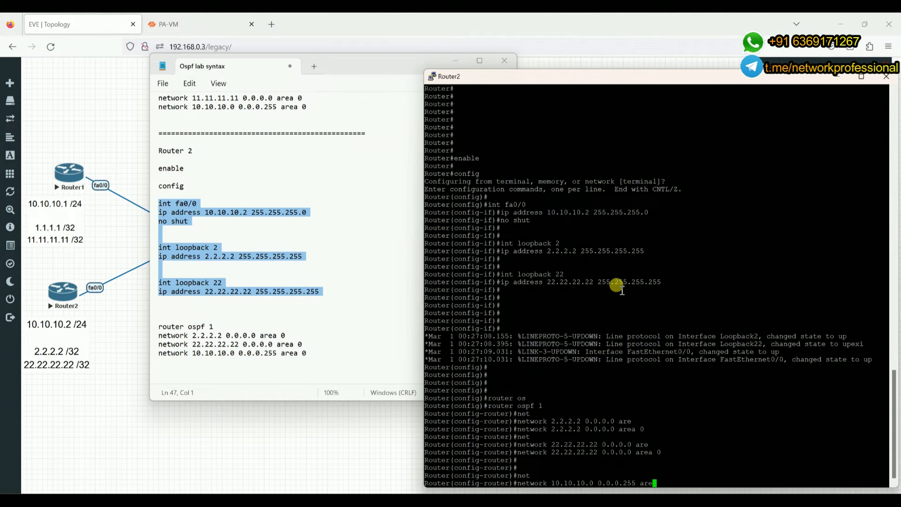
{"action": "key", "text": "Tab"}
{"action": "type", "text": "0"}
{"action": "key", "text": "Return"}
{"action": "key", "text": "Return"}
{"action": "key", "text": "Return"}
{"action": "key", "text": "Return"}
{"action": "key", "text": "Return"}
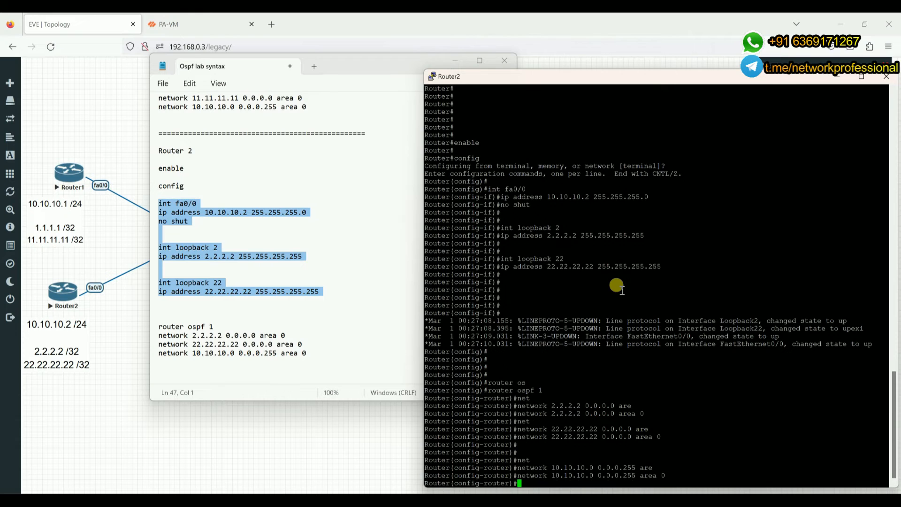
Exit OSPF router configuration on Router2 back to global configuration mode, leaving blank prompts
{"action": "type", "text": "exit"}
{"action": "key", "text": "Return"}
{"action": "key", "text": "Return"}
{"action": "key", "text": "Return"}
{"action": "key", "text": "Return"}
{"action": "key", "text": "Return"}
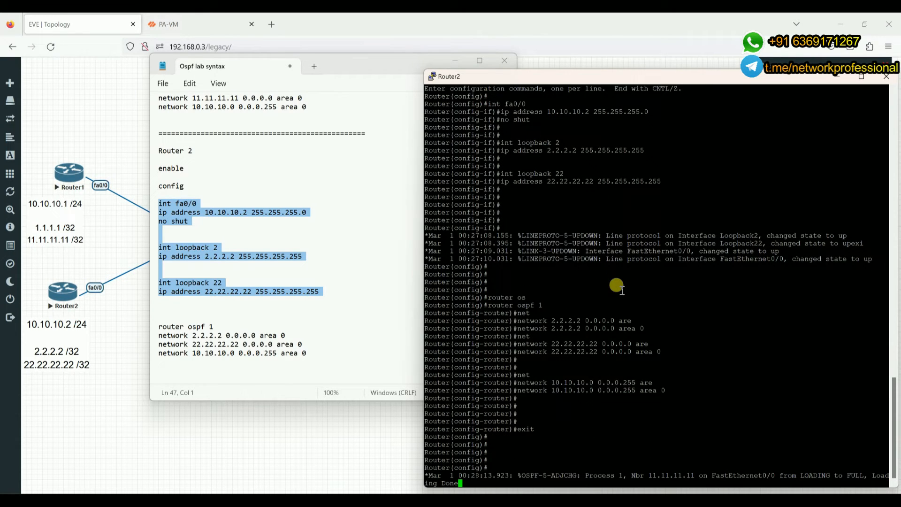
Highlight the OSPF adjacency message on Router2's console, clear the highlight and add blank prompts below it
{"action": "triple_click", "coordinate": [558, 474]}
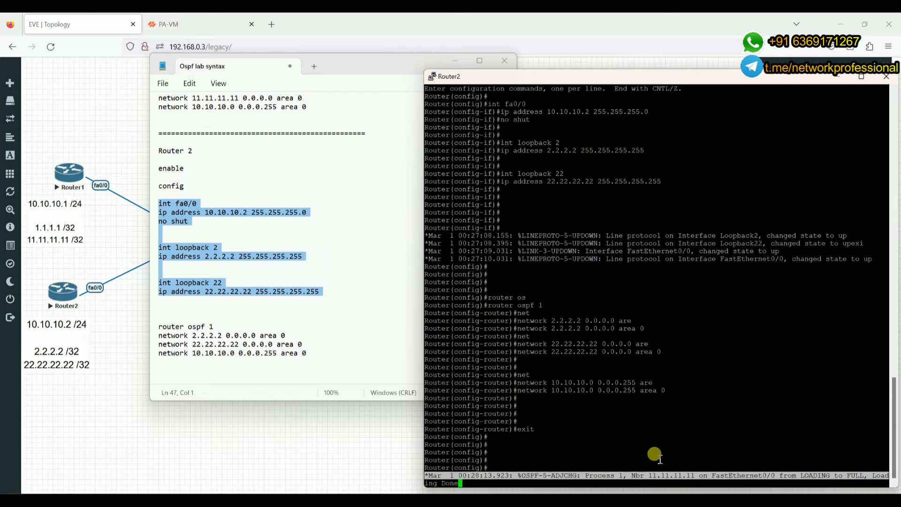
{"action": "left_click", "coordinate": [594, 431]}
{"action": "key", "text": "Return"}
{"action": "key", "text": "Return"}
{"action": "key", "text": "Return"}
{"action": "key", "text": "Return"}
{"action": "key", "text": "Return"}
{"action": "key", "text": "Return"}
Try to list Router2's routes with the mistyped command do show ip toute, and erase the leftover show
{"action": "type", "text": "d"}
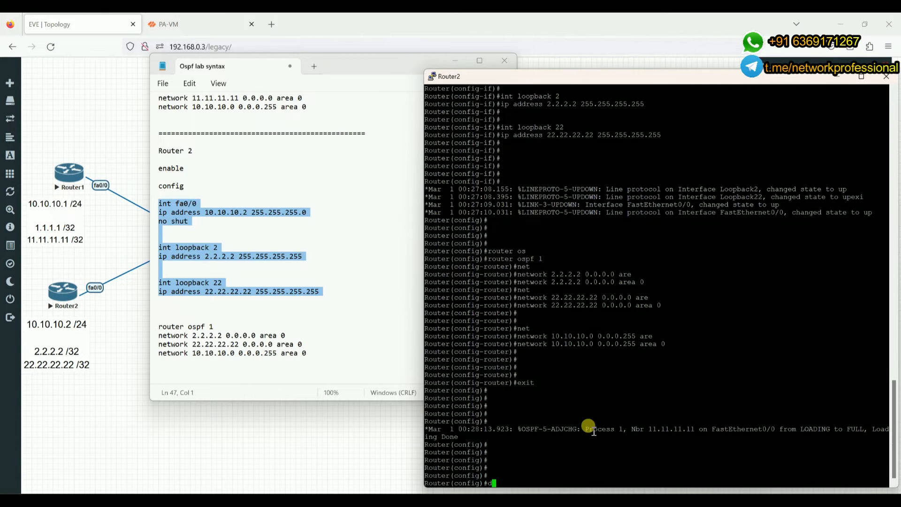
{"action": "type", "text": "o show ip toute"}
{"action": "key", "text": "Return"}
{"action": "type", "text": "show"}
{"action": "key", "text": "BackSpace"}
{"action": "key", "text": "BackSpace"}
{"action": "key", "text": "BackSpace"}
{"action": "key", "text": "BackSpace"}
Display Router2's routing table with do show ip route and highlight the O code of the 1.1.1.1 route
{"action": "key", "text": "Return"}
{"action": "key", "text": "Return"}
{"action": "key", "text": "Return"}
{"action": "key", "text": "Return"}
{"action": "key", "text": "Return"}
{"action": "key", "text": "Return"}
{"action": "type", "text": "do show ip route"}
{"action": "key", "text": "Return"}
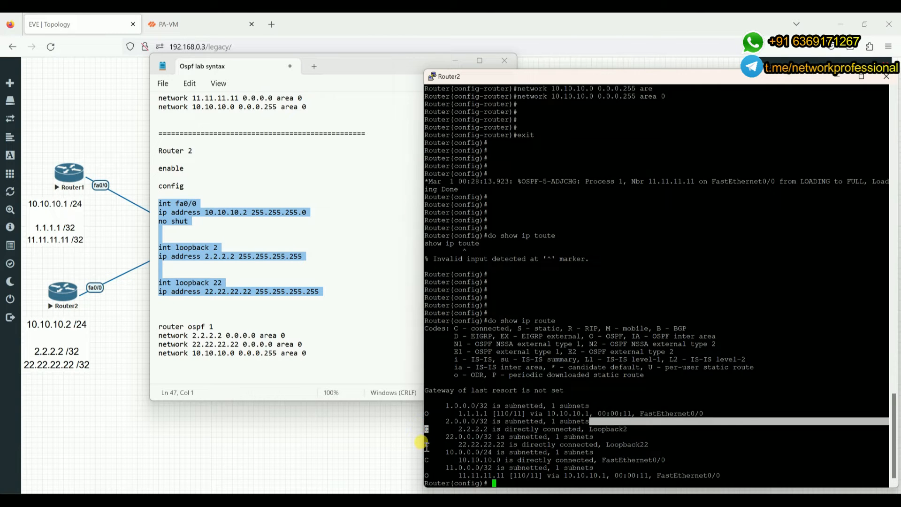
{"action": "left_click_drag", "start_coordinate": [428, 413], "coordinate": [422, 410]}
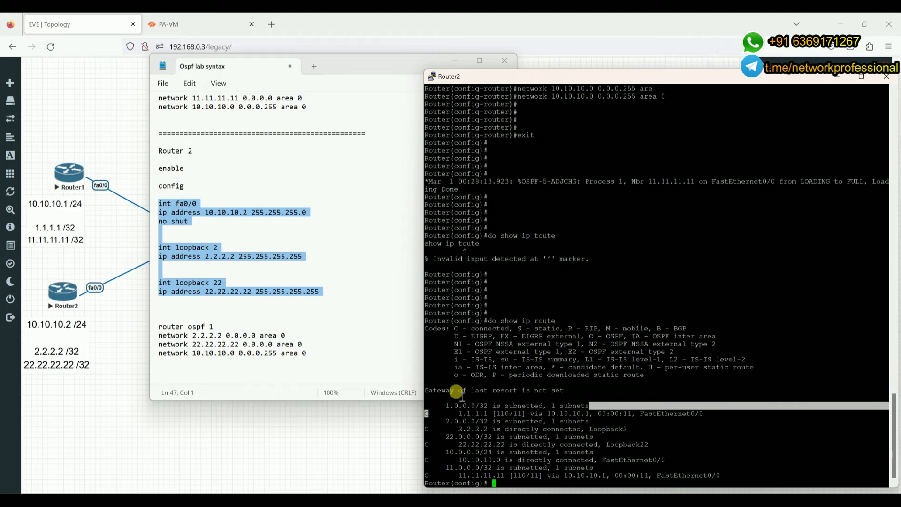
Bring up Router1's console and add blank prompts below its OSPF adjacency message
{"action": "left_click", "coordinate": [367, 455]}
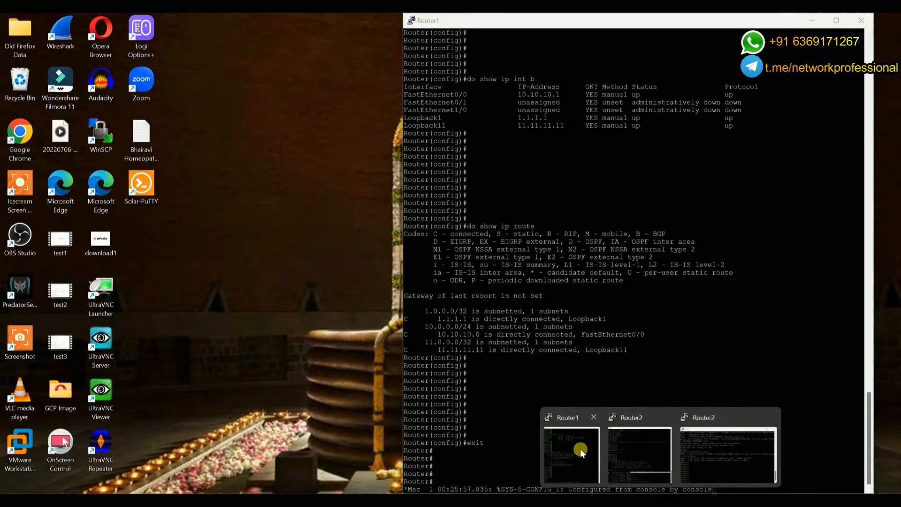
{"action": "left_click", "coordinate": [581, 448]}
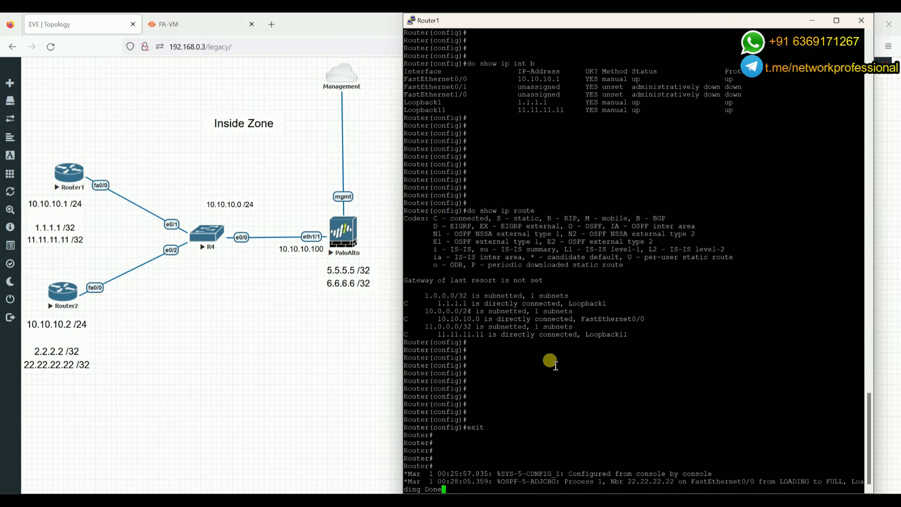
{"action": "key", "text": "Return"}
{"action": "key", "text": "Return"}
{"action": "key", "text": "Return"}
{"action": "key", "text": "Return"}
{"action": "key", "text": "Return"}
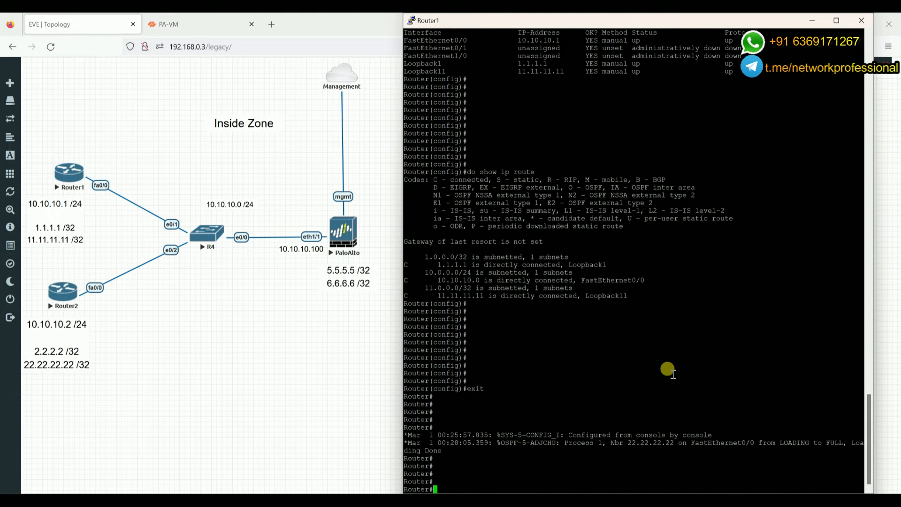
Display Router1's routing table with show ip route and highlight the OSPF routes to 2.2.2.2 and 22.22.22.22
{"action": "type", "text": "show ip route"}
{"action": "key", "text": "Return"}
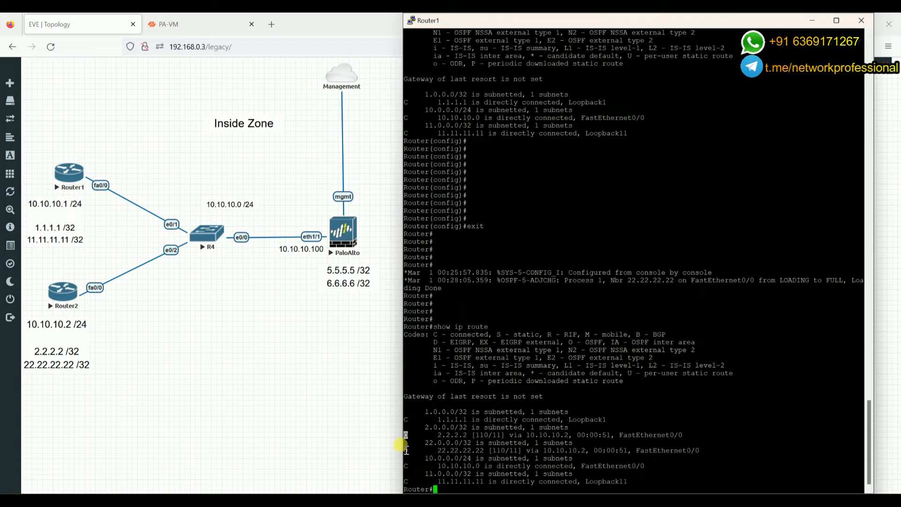
{"action": "triple_click", "coordinate": [406, 435]}
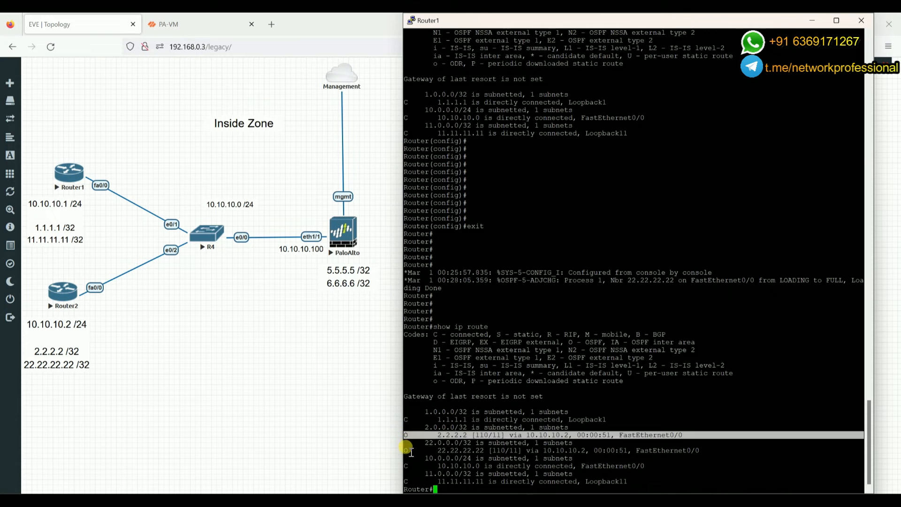
{"action": "left_click", "coordinate": [407, 434]}
{"action": "left_click_drag", "start_coordinate": [405, 433], "coordinate": [712, 455]}
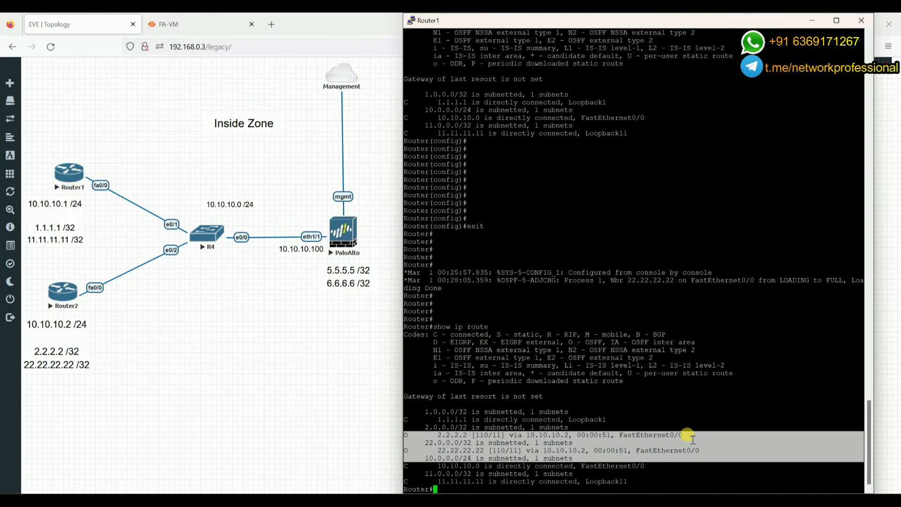
List only Router1's OSPF-learned routes with show ip route ospf and add blank prompts below the output
{"action": "left_click", "coordinate": [608, 417]}
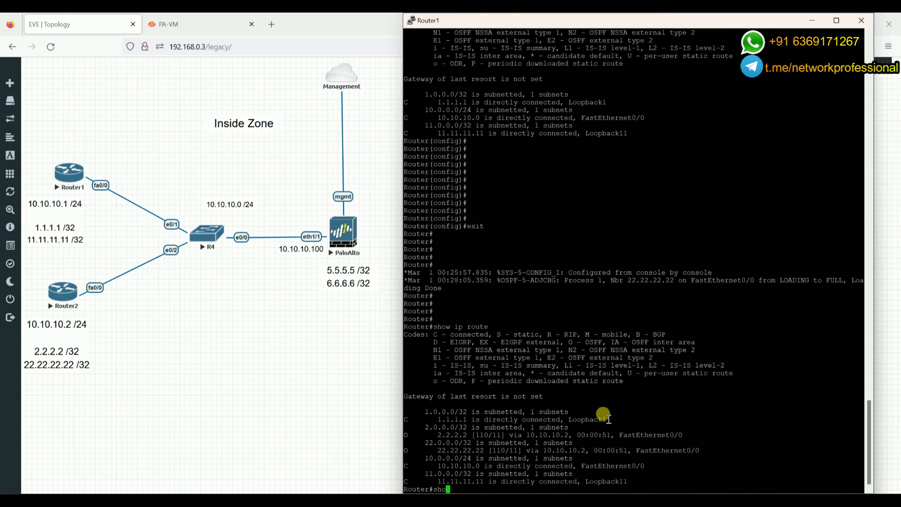
{"action": "type", "text": "show ip ro"}
{"action": "key", "text": "Tab"}
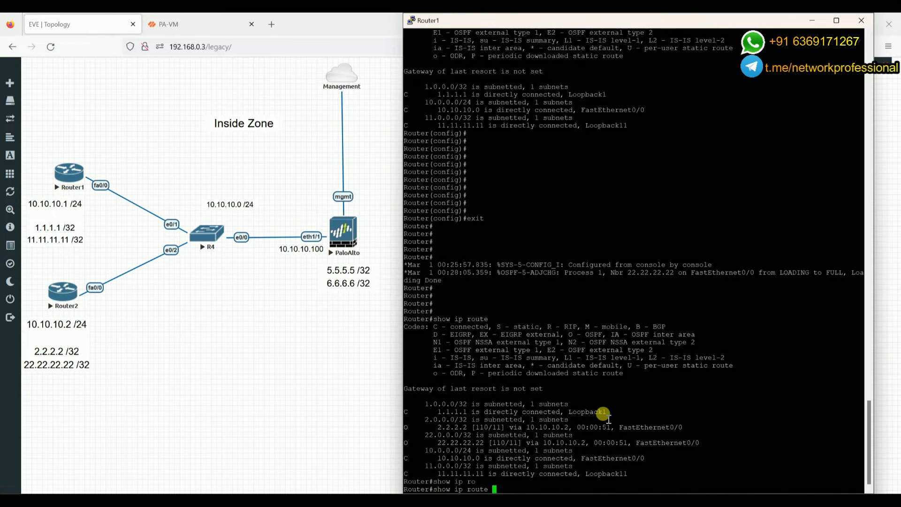
{"action": "type", "text": "os"}
{"action": "key", "text": "Tab"}
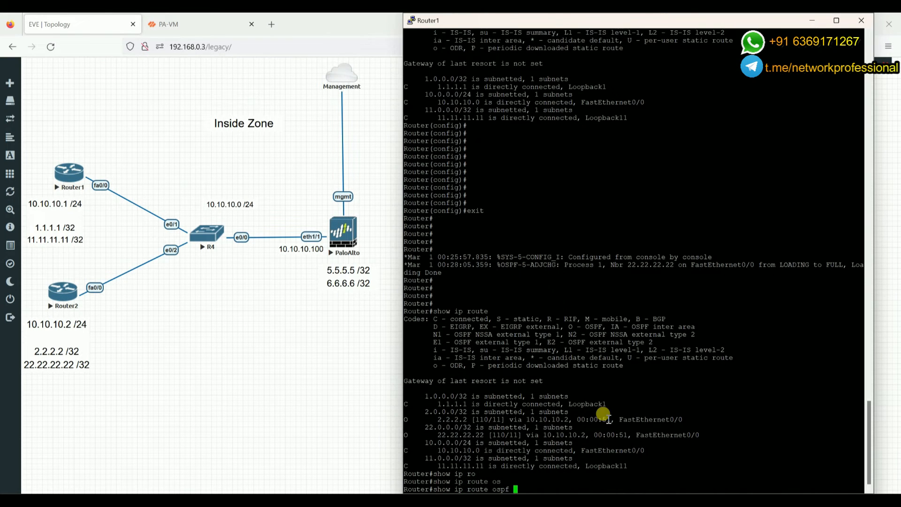
{"action": "key", "text": "Return"}
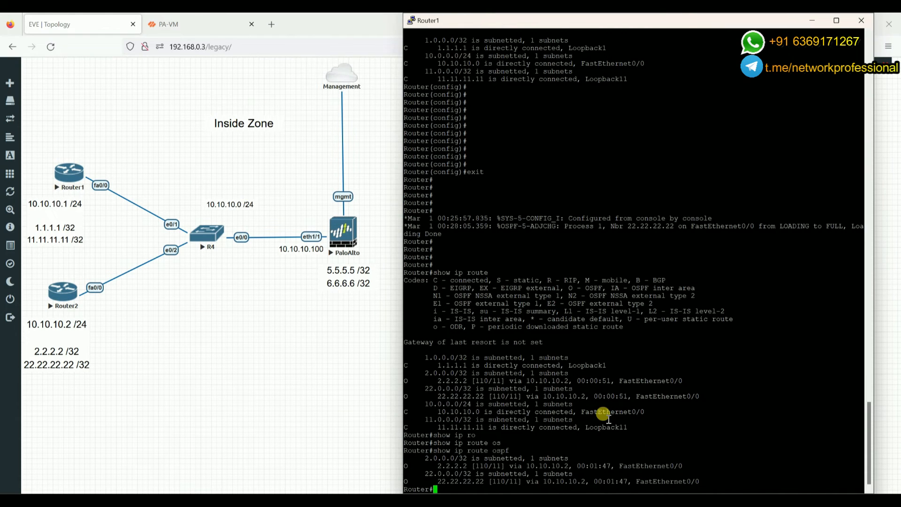
{"action": "key", "text": "Return"}
{"action": "key", "text": "Return"}
{"action": "key", "text": "Return"}
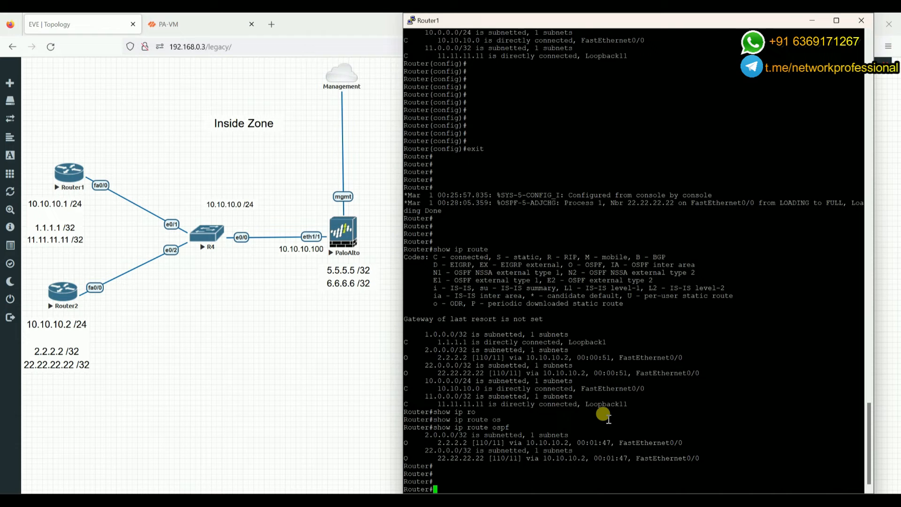
Return to the lab topology, select all nodes and labels, shift them slightly away from the canvas corner, and clear the selection
{"action": "left_click", "coordinate": [339, 334]}
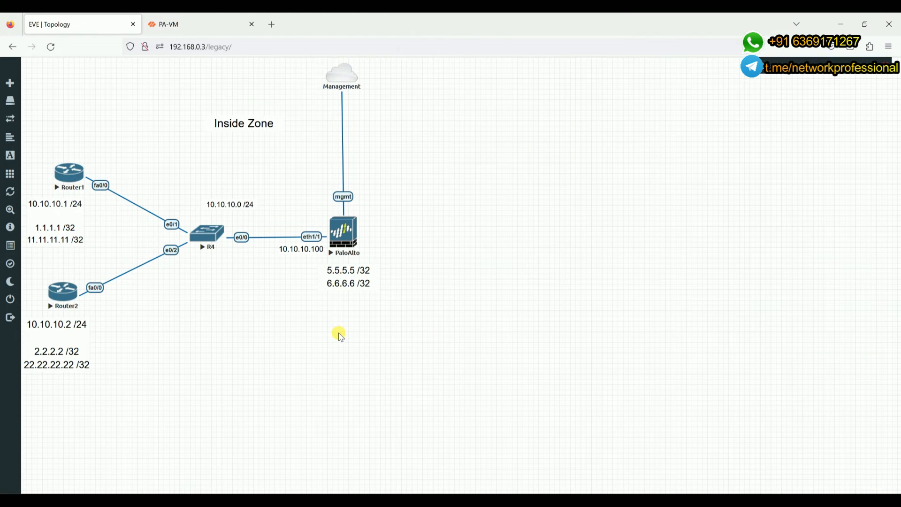
{"action": "left_click_drag", "start_coordinate": [468, 415], "coordinate": [60, 71]}
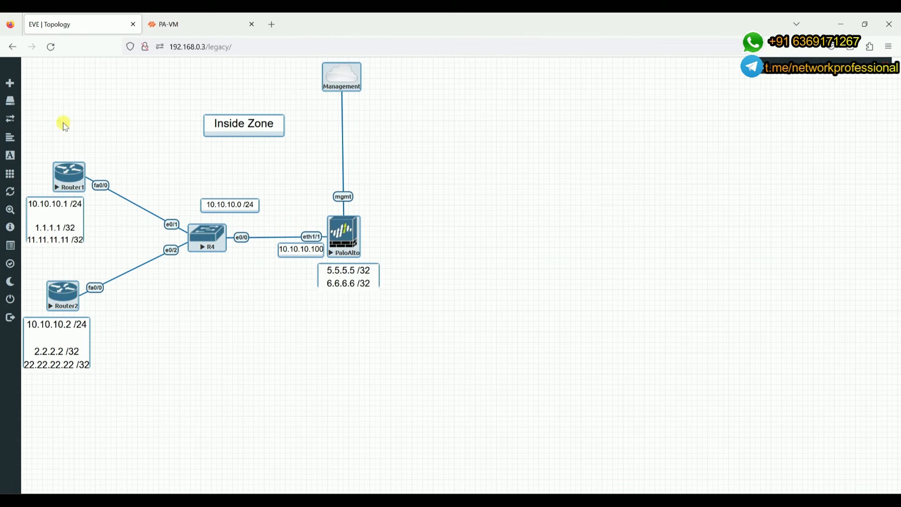
{"action": "left_click_drag", "start_coordinate": [74, 180], "coordinate": [100, 189]}
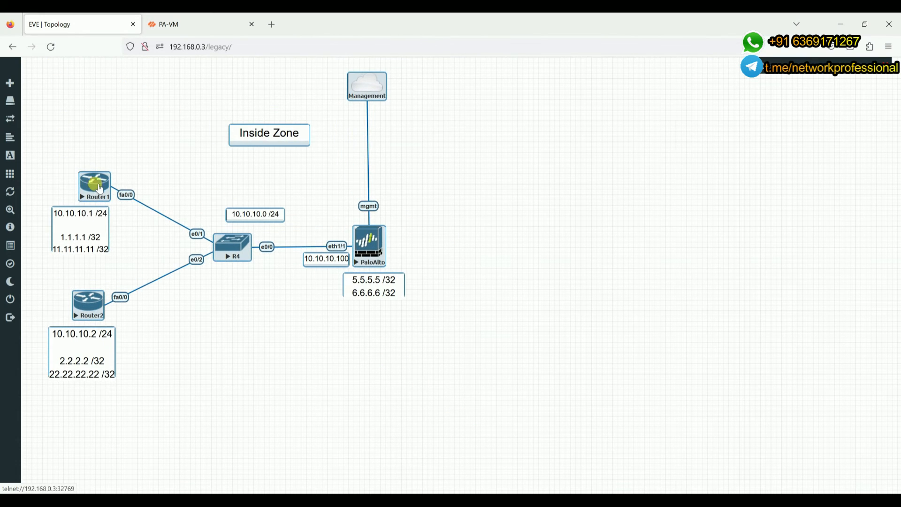
{"action": "left_click", "coordinate": [453, 207]}
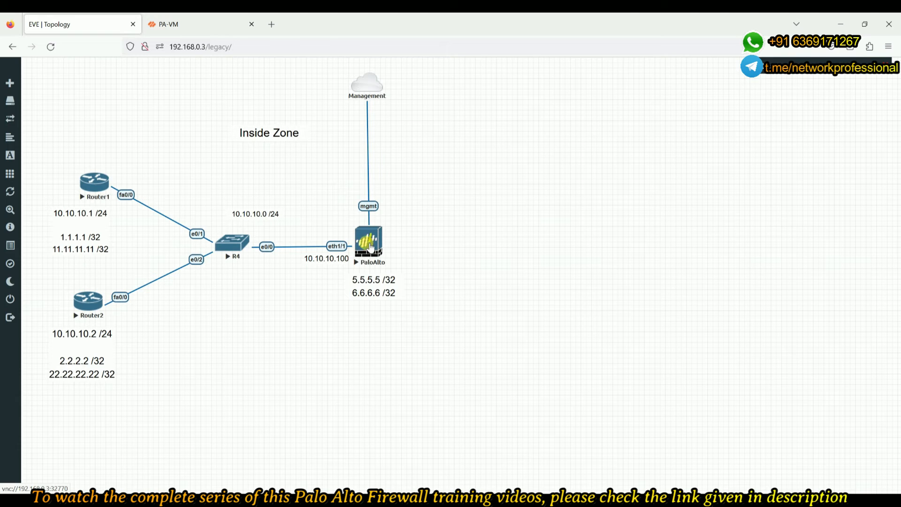
Switch to the PA-VM web interface, review its zones and Ethernet interfaces, and compare them with the EVE topology
{"action": "left_click", "coordinate": [212, 27]}
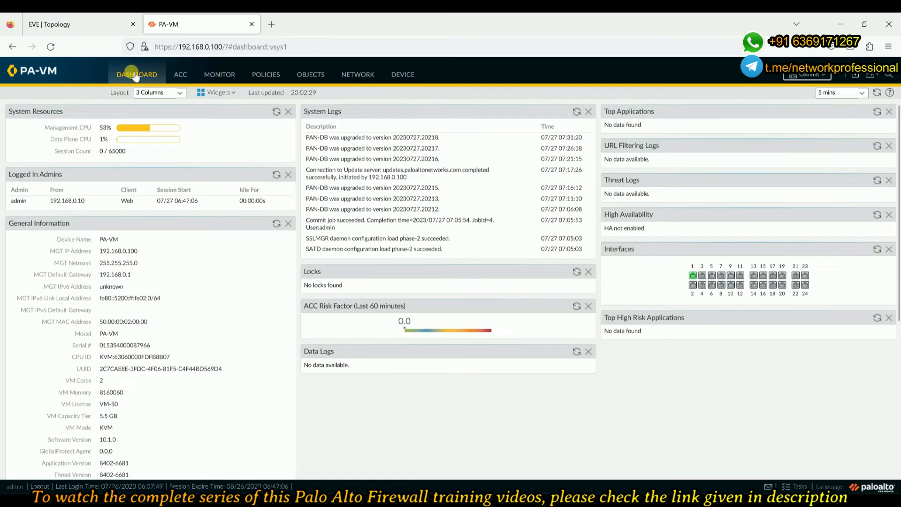
{"action": "left_click", "coordinate": [360, 75]}
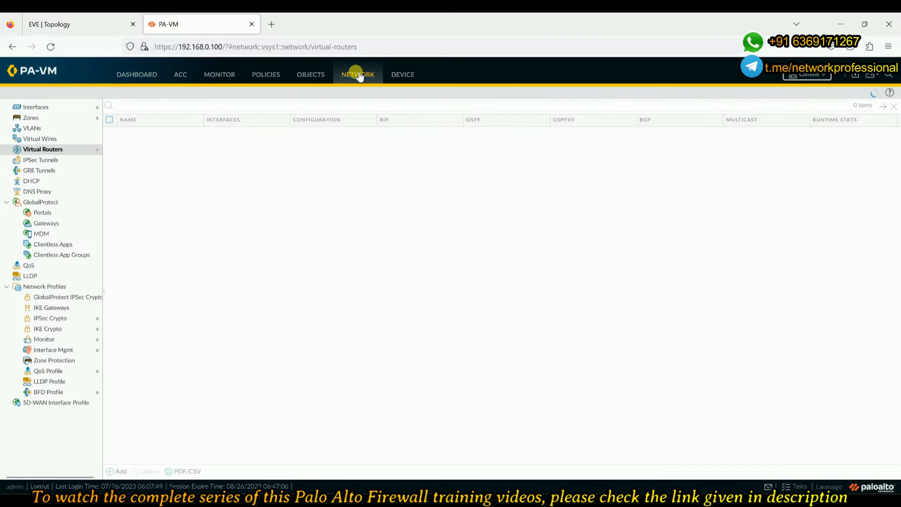
{"action": "left_click", "coordinate": [43, 121]}
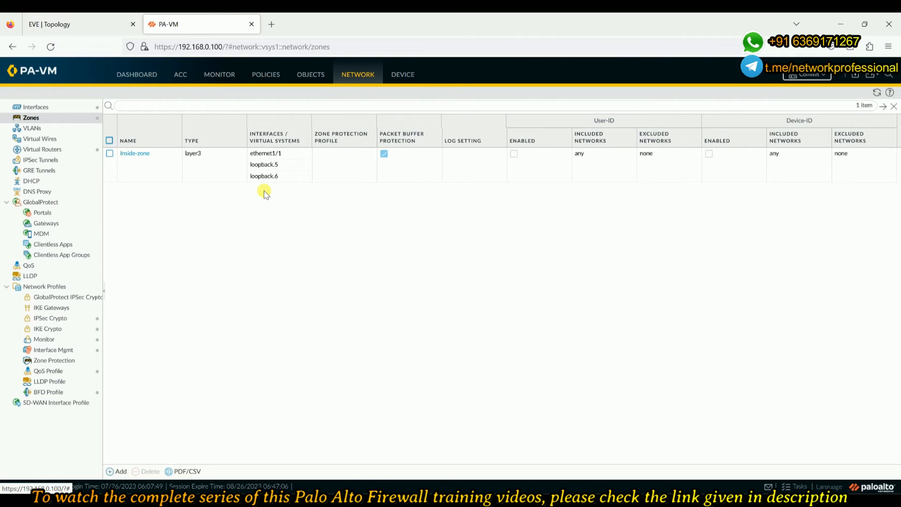
{"action": "left_click", "coordinate": [37, 109]}
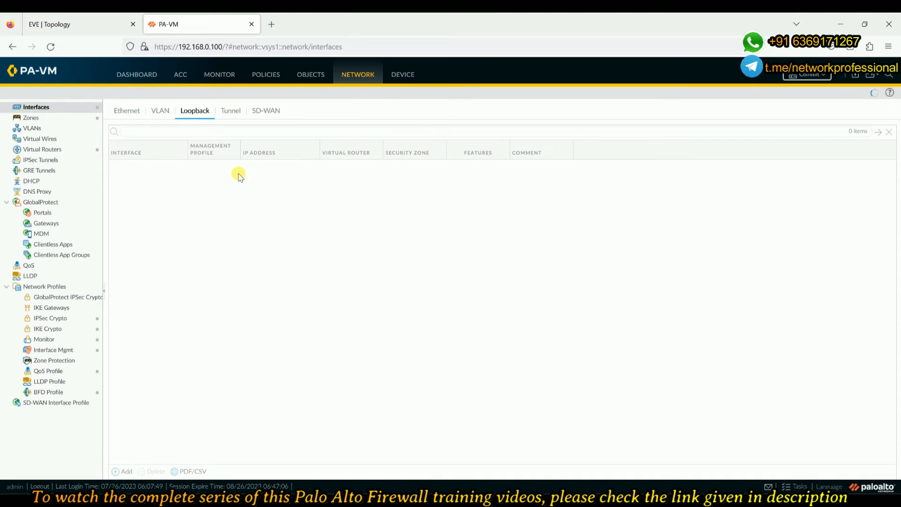
{"action": "left_click", "coordinate": [130, 111]}
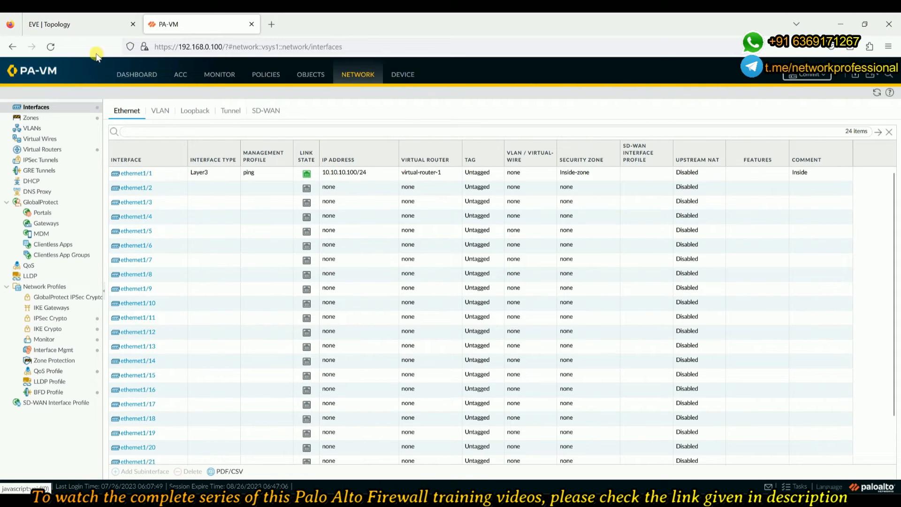
{"action": "left_click", "coordinate": [93, 24]}
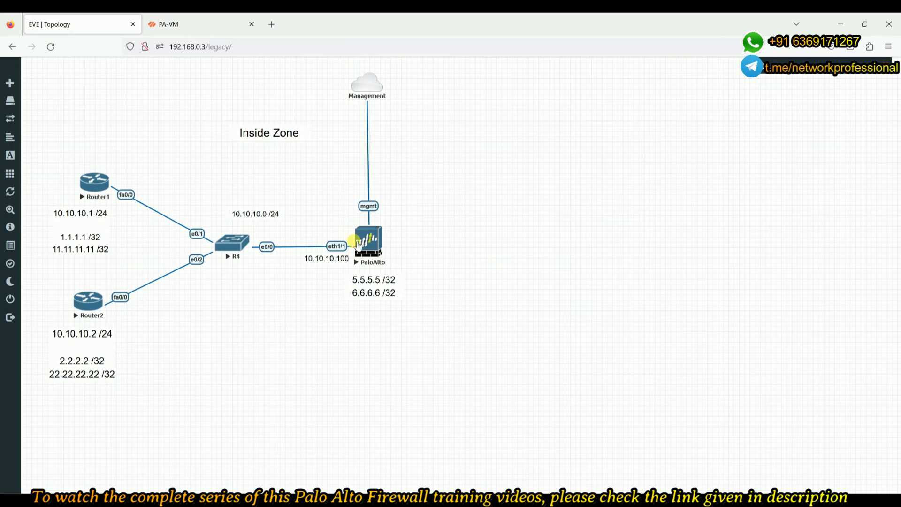
{"action": "left_click", "coordinate": [201, 24]}
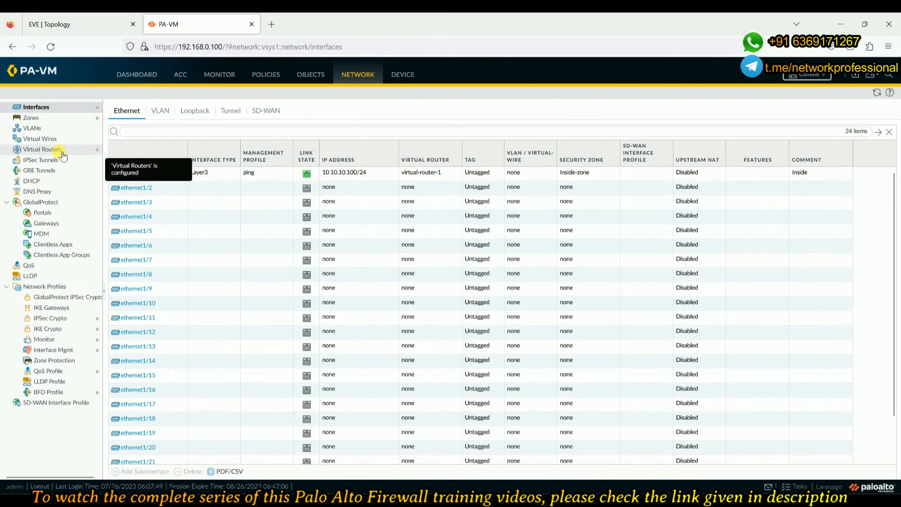
Examine the RIP interfaces and authentication profiles of virtual-router-1, and close its settings without saving
{"action": "left_click", "coordinate": [42, 151]}
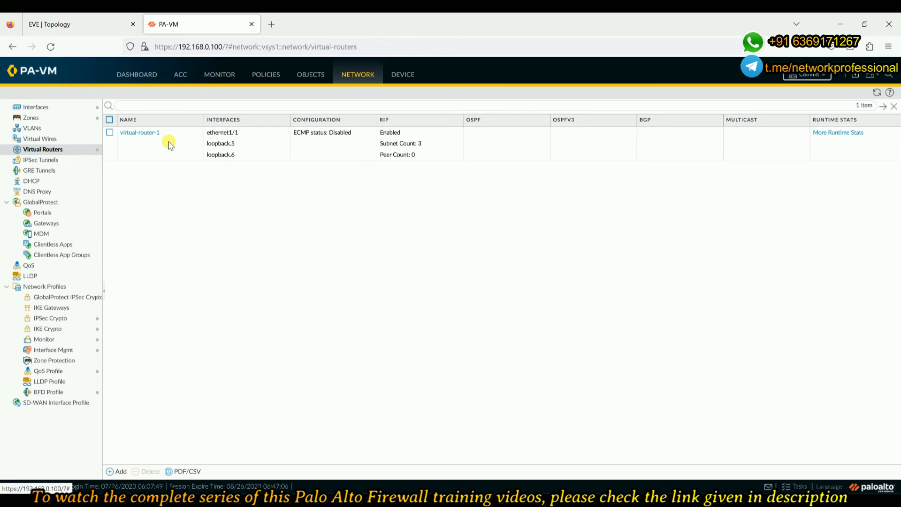
{"action": "left_click", "coordinate": [139, 132]}
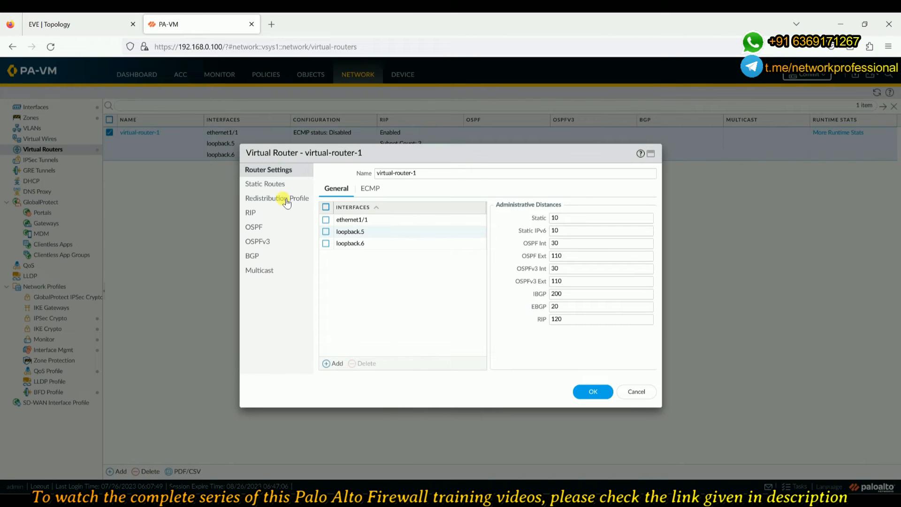
{"action": "left_click", "coordinate": [262, 184]}
{"action": "left_click", "coordinate": [257, 215]}
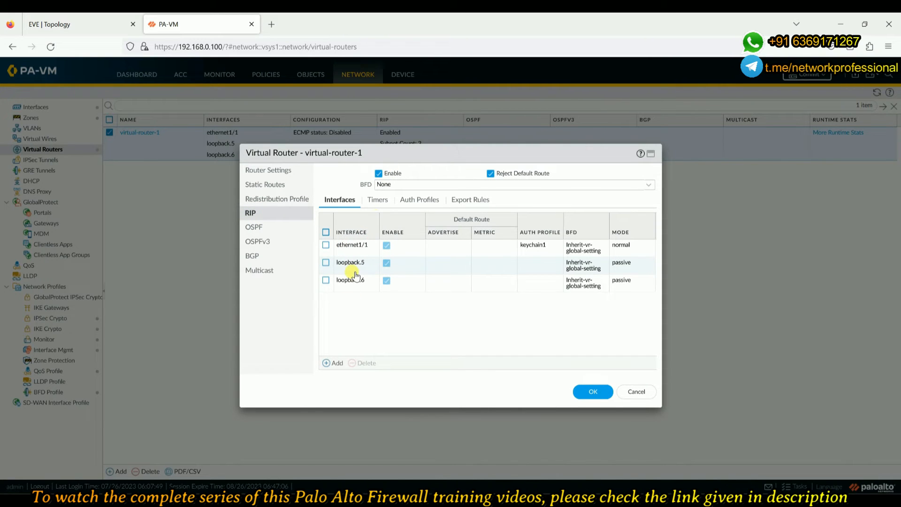
{"action": "left_click", "coordinate": [422, 203]}
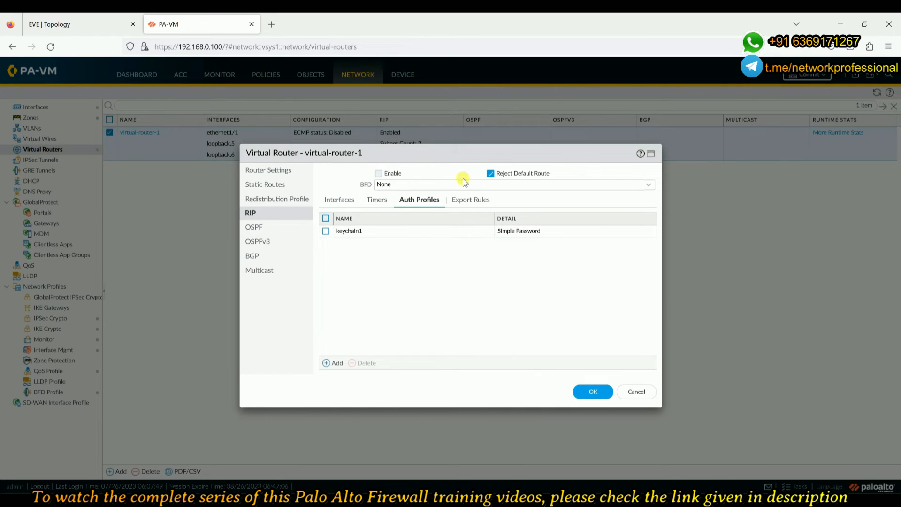
{"action": "left_click", "coordinate": [349, 203]}
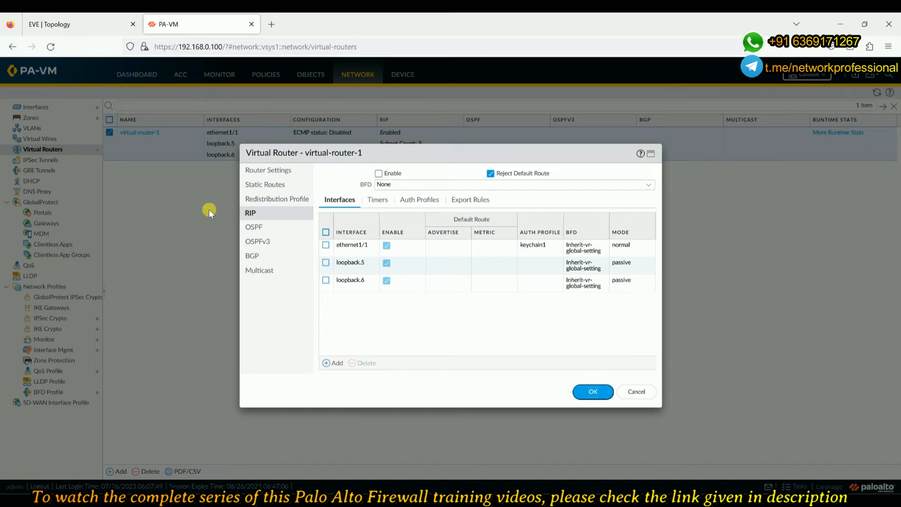
{"action": "left_click", "coordinate": [636, 391]}
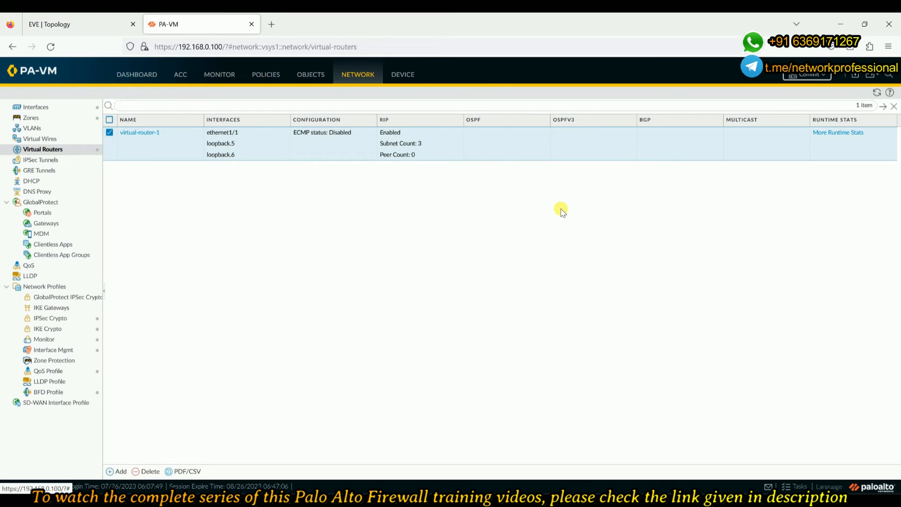
Reopen the RIP settings of virtual-router-1 and disable RIP
{"action": "left_click", "coordinate": [141, 133]}
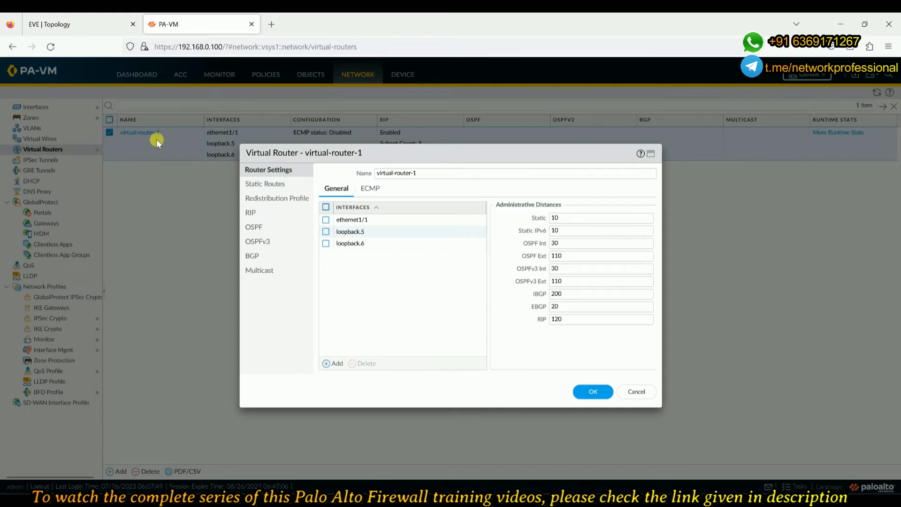
{"action": "left_click", "coordinate": [262, 216]}
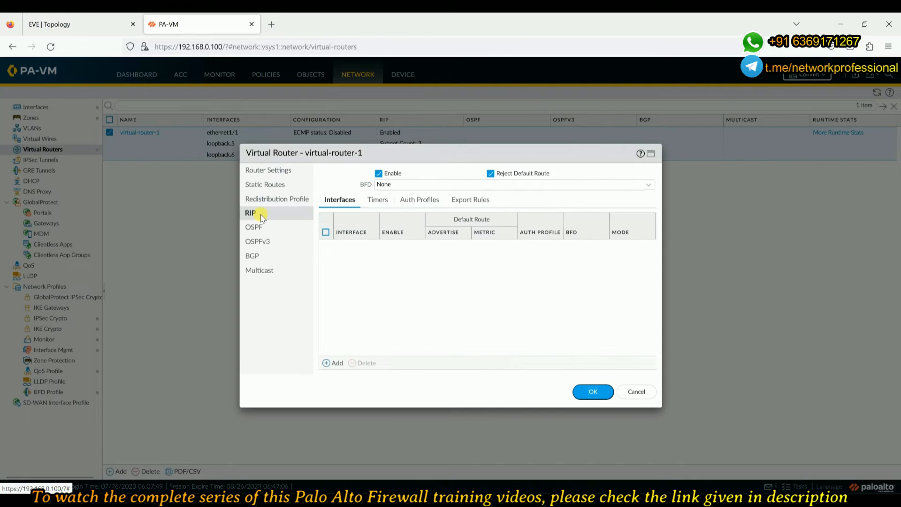
{"action": "left_click", "coordinate": [378, 174]}
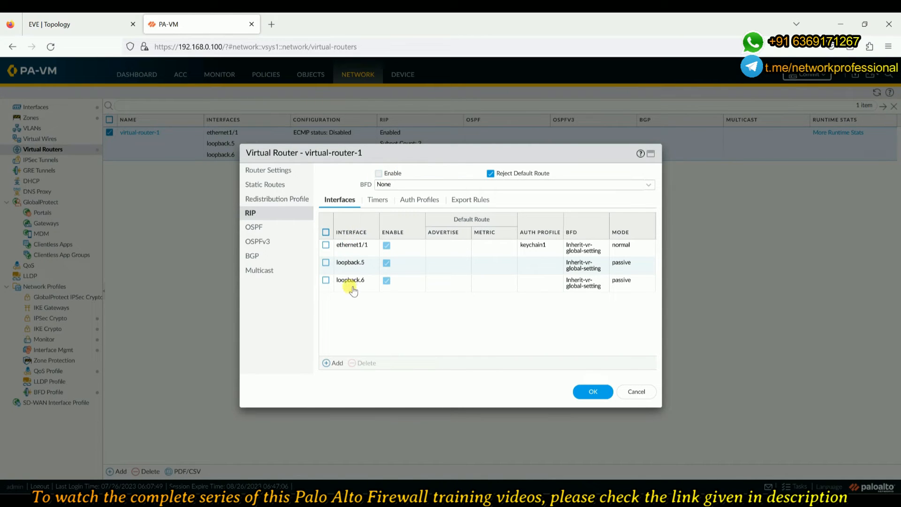
Delete the keychain1 authentication profile and the RIP entries for ethernet1/1, loopback.5 and loopback.6, and save the virtual router
{"action": "left_click", "coordinate": [326, 232]}
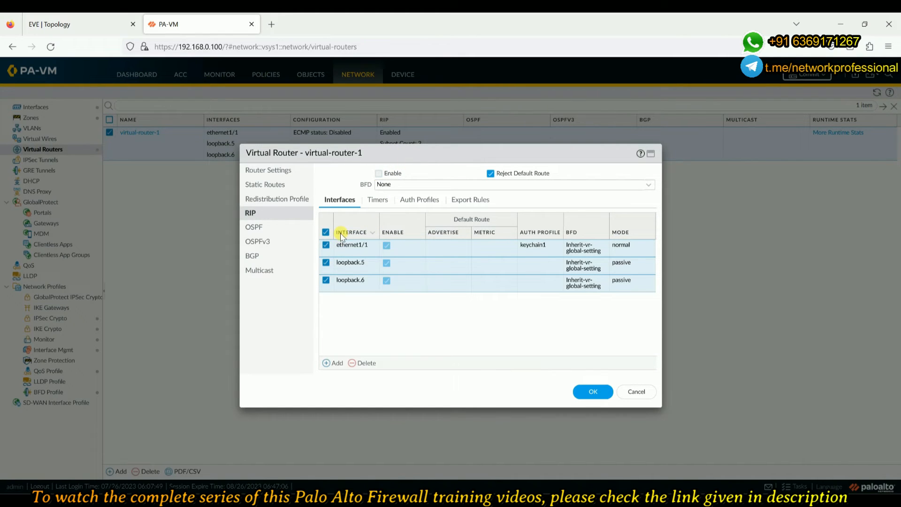
{"action": "left_click", "coordinate": [414, 201]}
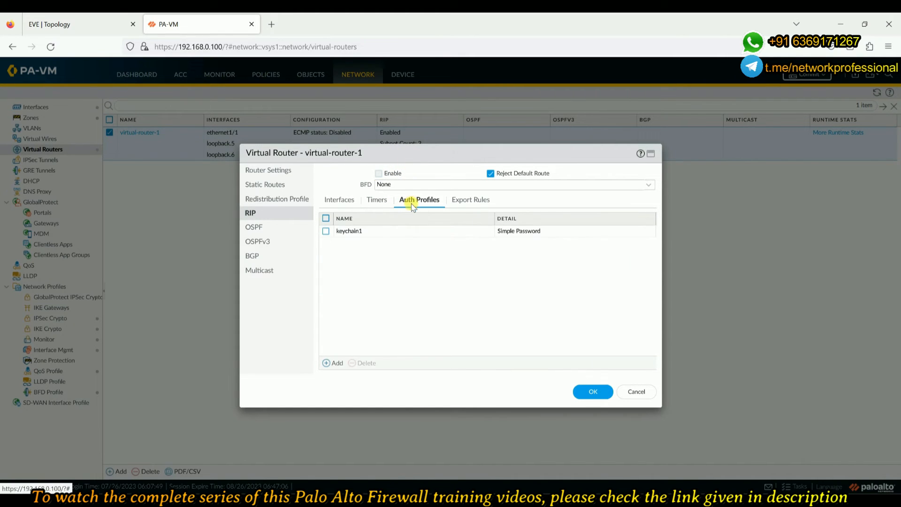
{"action": "left_click", "coordinate": [325, 230]}
{"action": "left_click", "coordinate": [357, 363]}
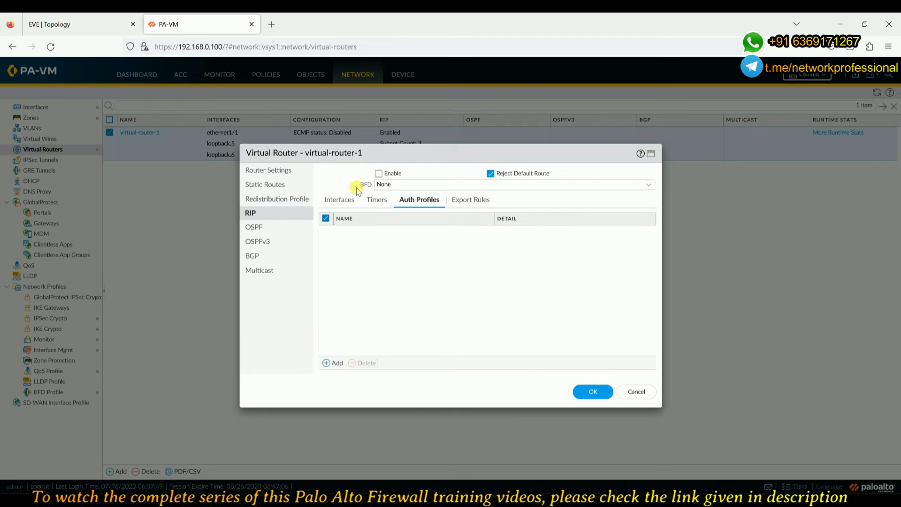
{"action": "left_click", "coordinate": [345, 200]}
{"action": "left_click", "coordinate": [358, 364]}
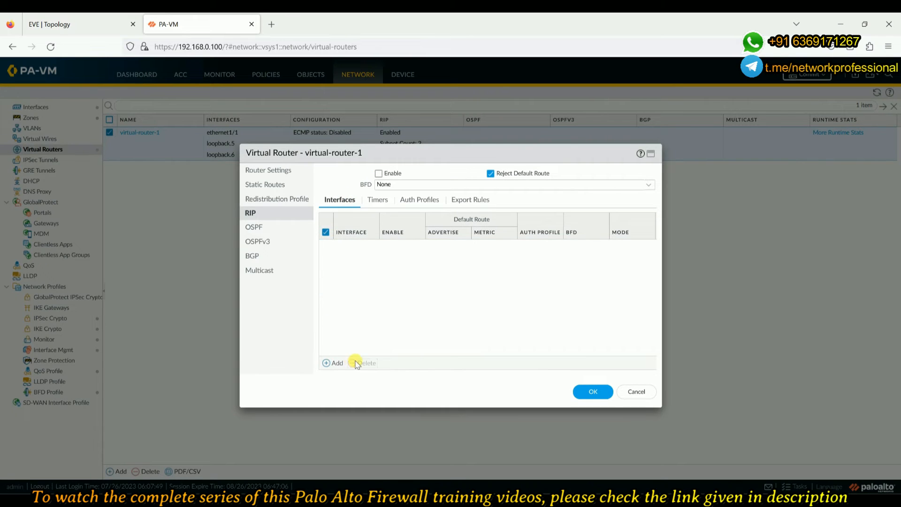
{"action": "left_click", "coordinate": [596, 393]}
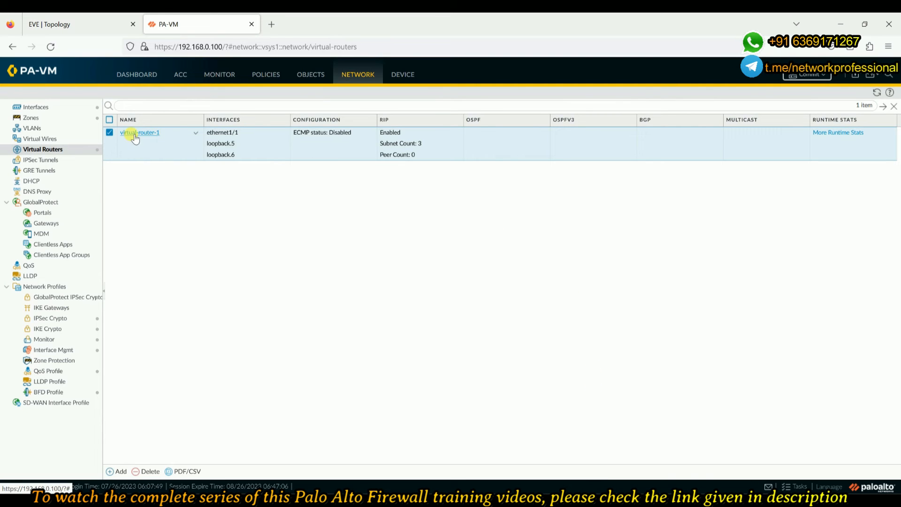
Check the EVE topology, reopen virtual-router-1 in PA-VM, and enable OSPF with router ID 7.7.7.7
{"action": "left_click", "coordinate": [84, 24]}
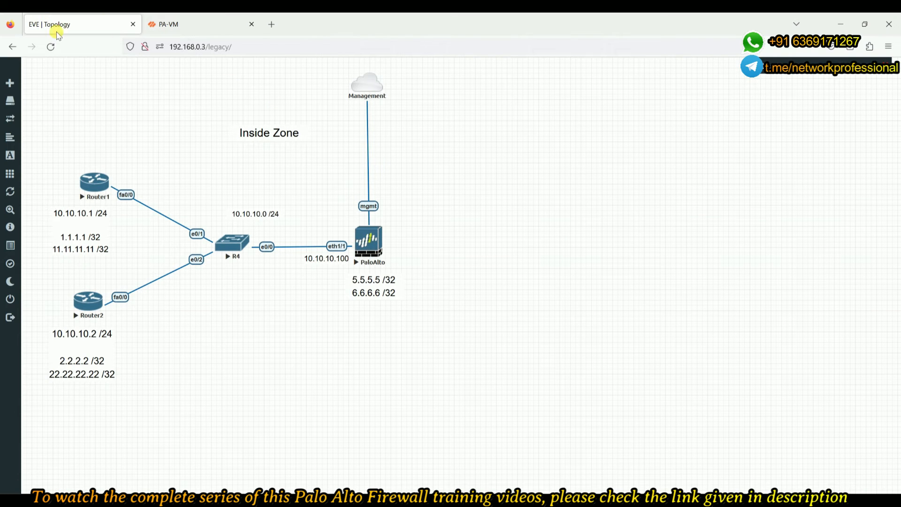
{"action": "left_click", "coordinate": [165, 26]}
{"action": "left_click", "coordinate": [141, 133]}
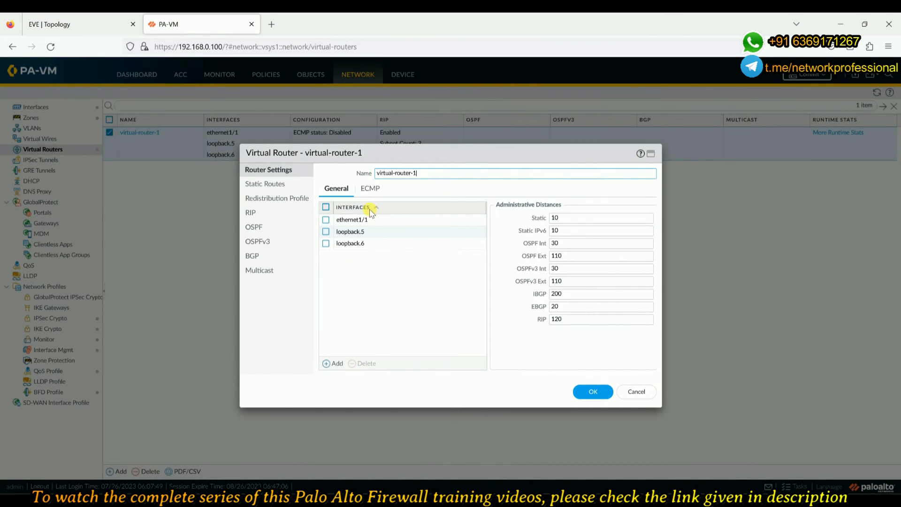
{"action": "left_click", "coordinate": [261, 228]}
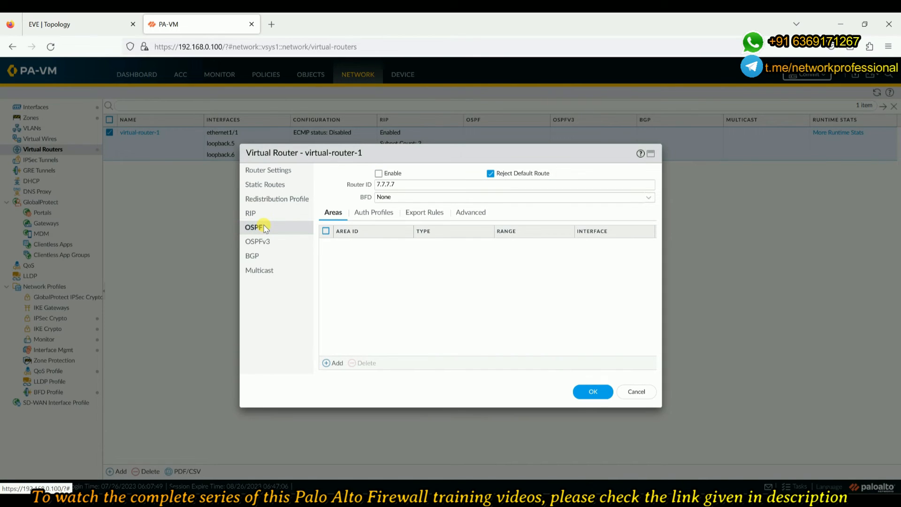
{"action": "left_click", "coordinate": [380, 173]}
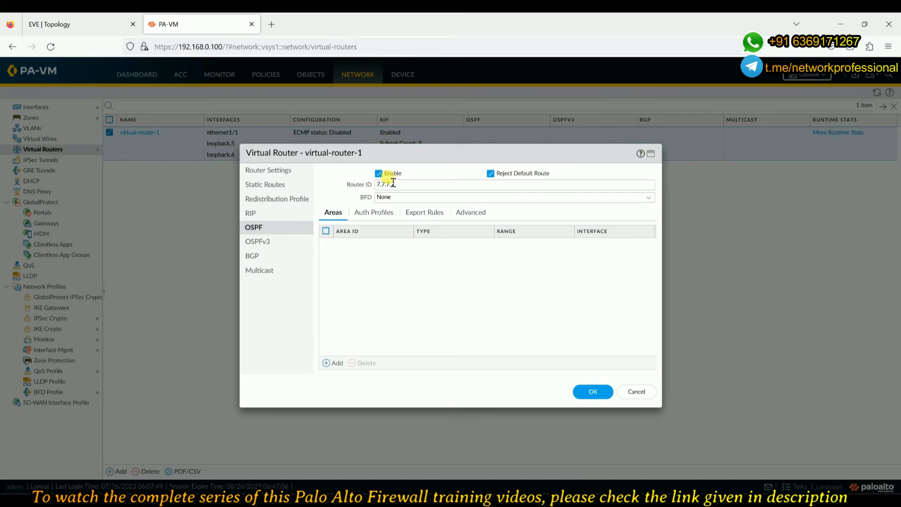
{"action": "left_click_drag", "start_coordinate": [398, 185], "coordinate": [357, 184]}
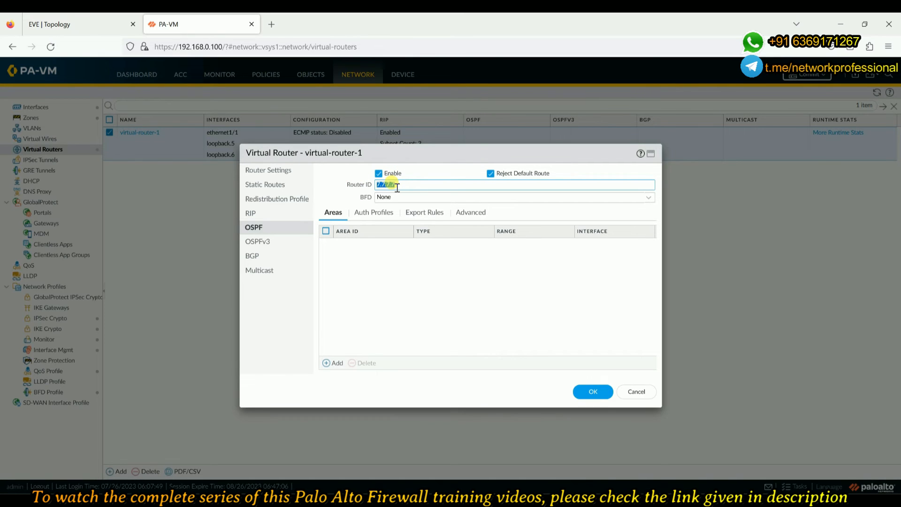
{"action": "key", "text": "BackSpace"}
{"action": "left_click", "coordinate": [427, 273]}
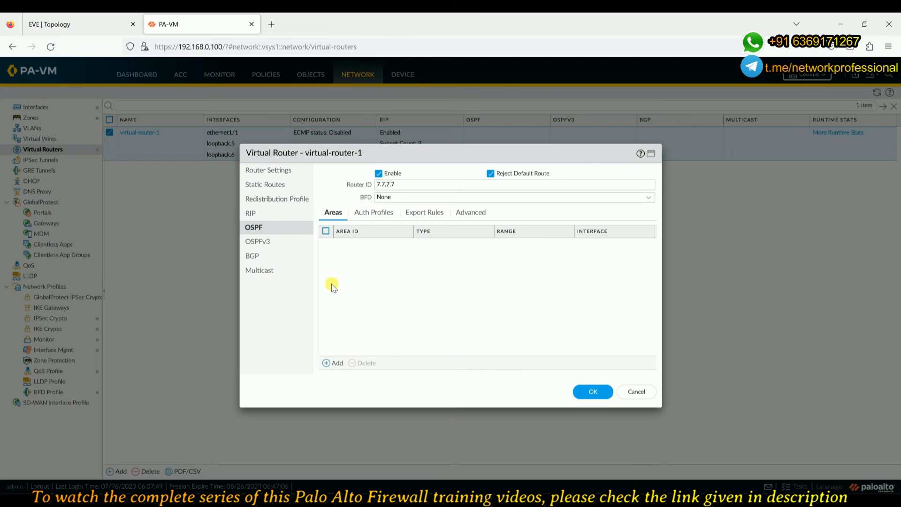
Check the area number in the Ospf lab syntax notes and create an OSPF area with ID 0.0.0.0 and type Normal
{"action": "left_click", "coordinate": [337, 364]}
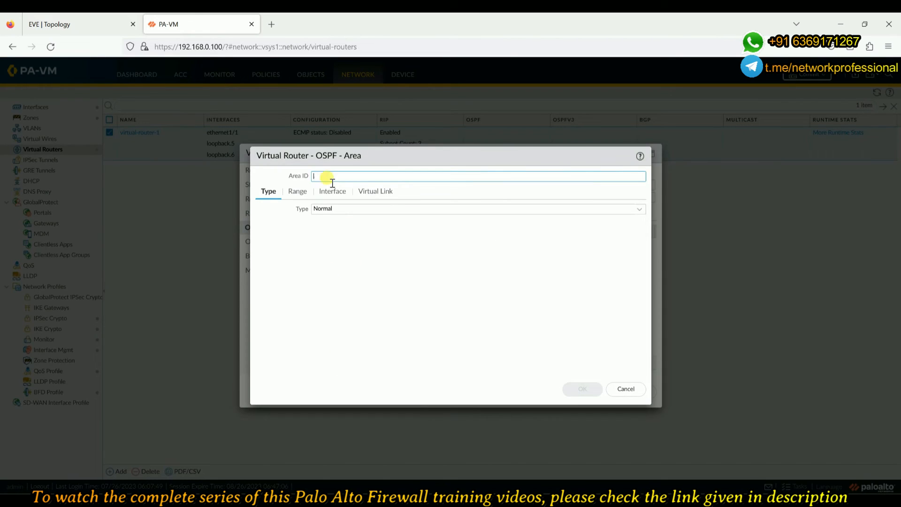
{"action": "mouse_move", "coordinate": [342, 176]}
{"action": "mouse_move", "coordinate": [610, 499]}
{"action": "left_click", "coordinate": [610, 449]}
{"action": "left_click", "coordinate": [306, 274]}
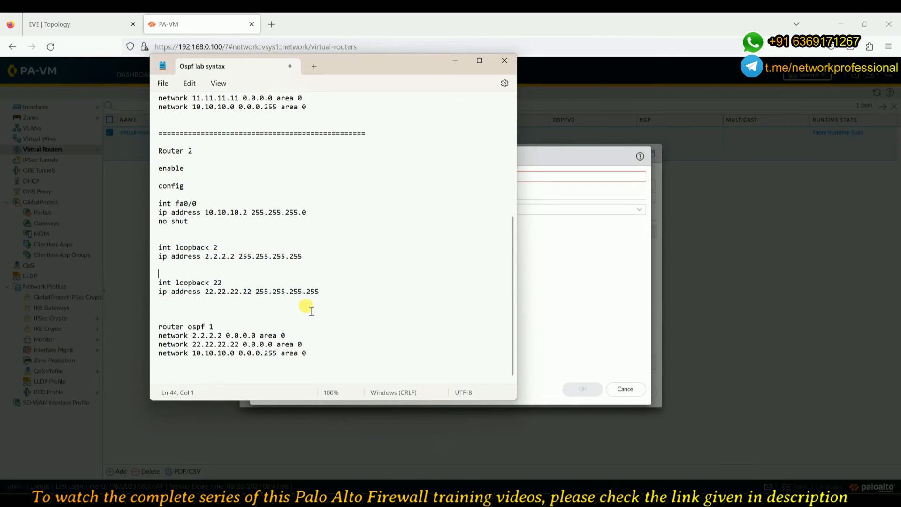
{"action": "left_click", "coordinate": [299, 336]}
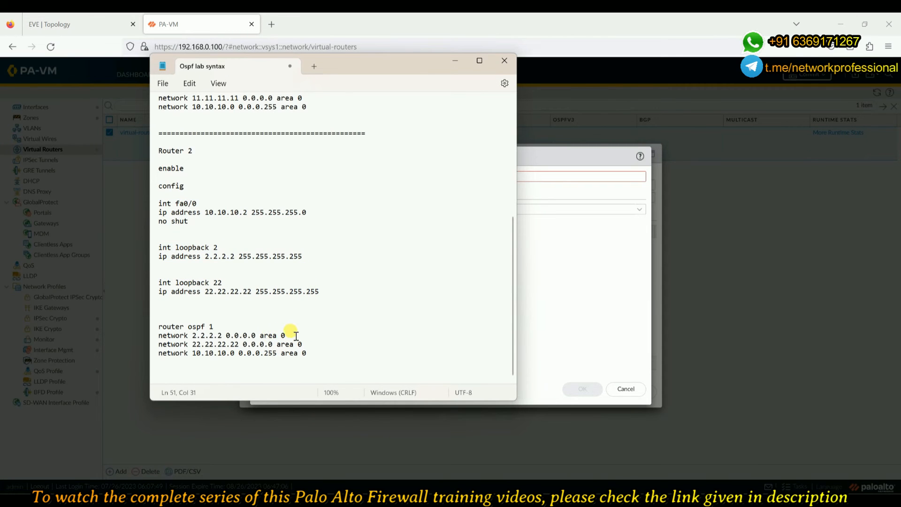
{"action": "left_click", "coordinate": [573, 288]}
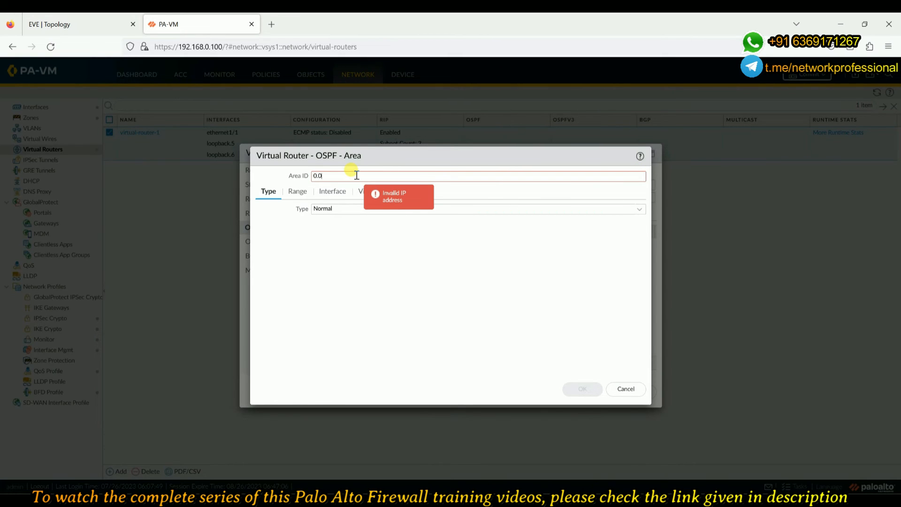
{"action": "type", "text": "0.0"}
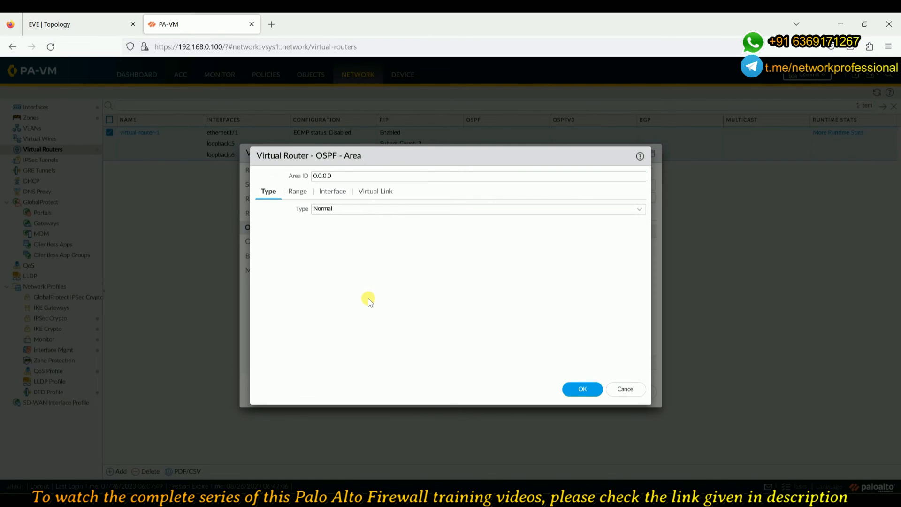
{"action": "left_click_drag", "start_coordinate": [335, 176], "coordinate": [293, 176]}
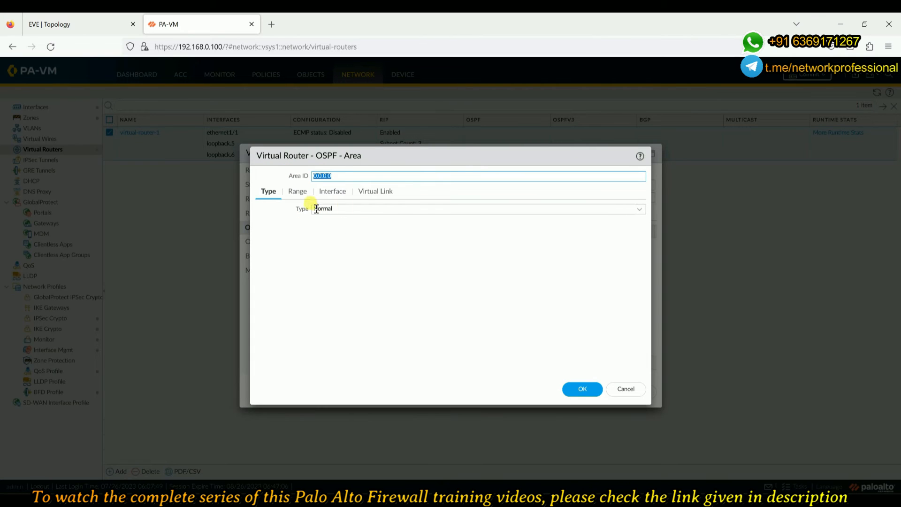
{"action": "left_click", "coordinate": [641, 211]}
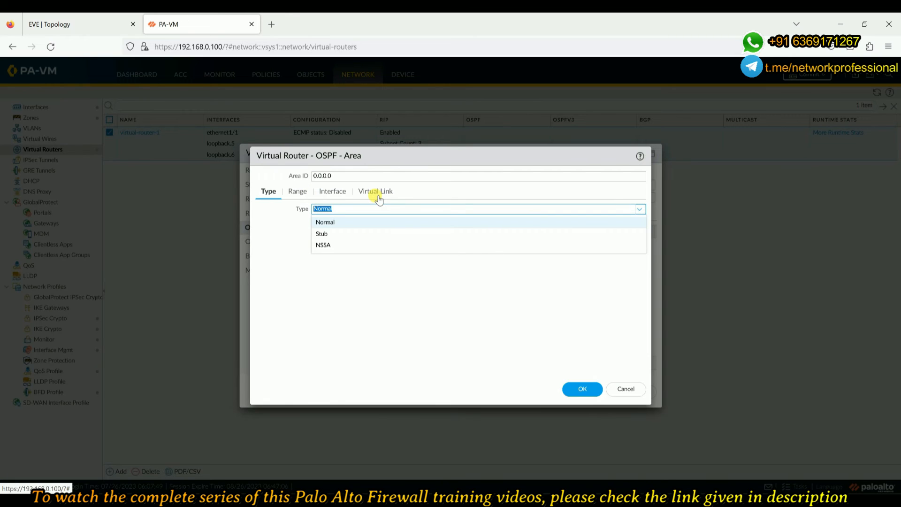
{"action": "left_click", "coordinate": [283, 214]}
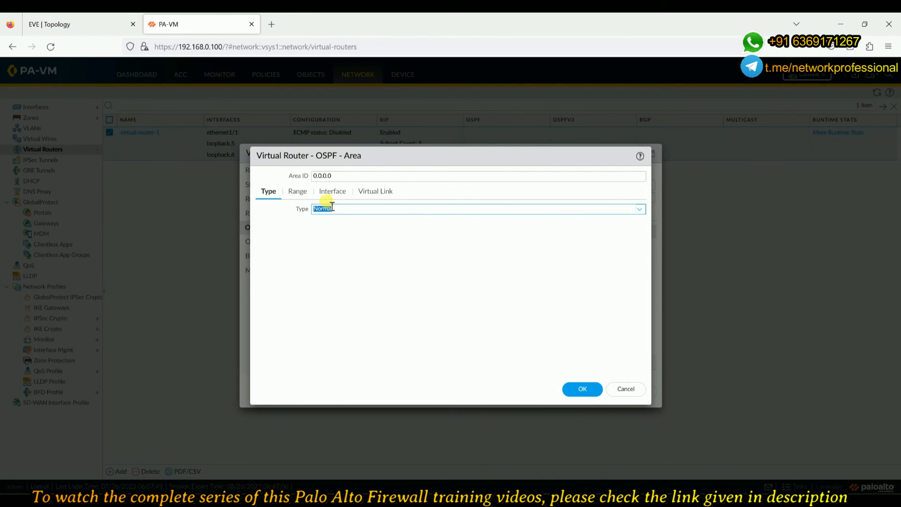
Review the area's range and interface lists, and check the firewall's connected interface in the EVE topology
{"action": "left_click", "coordinate": [298, 192]}
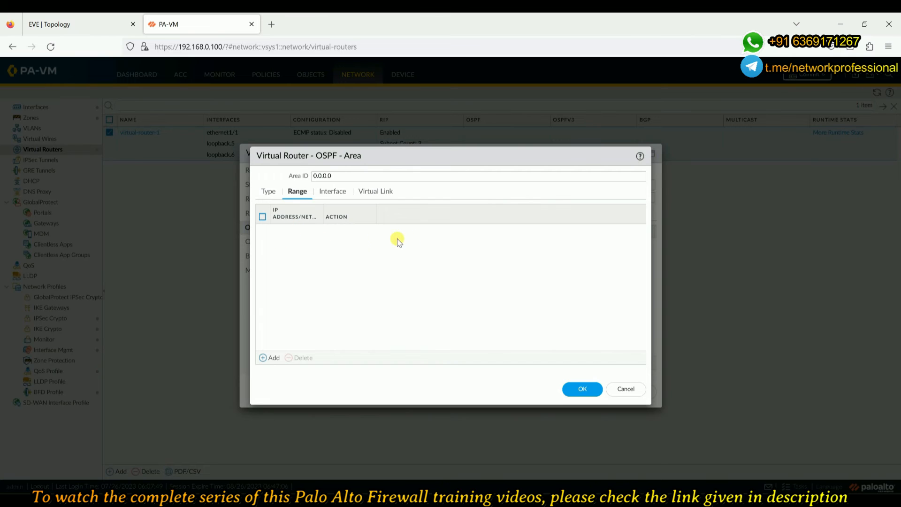
{"action": "left_click", "coordinate": [334, 194]}
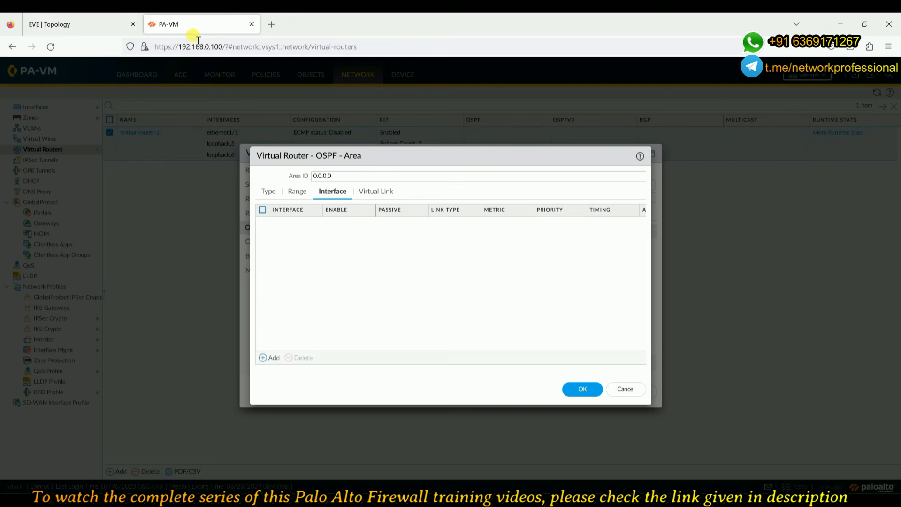
{"action": "left_click", "coordinate": [79, 24]}
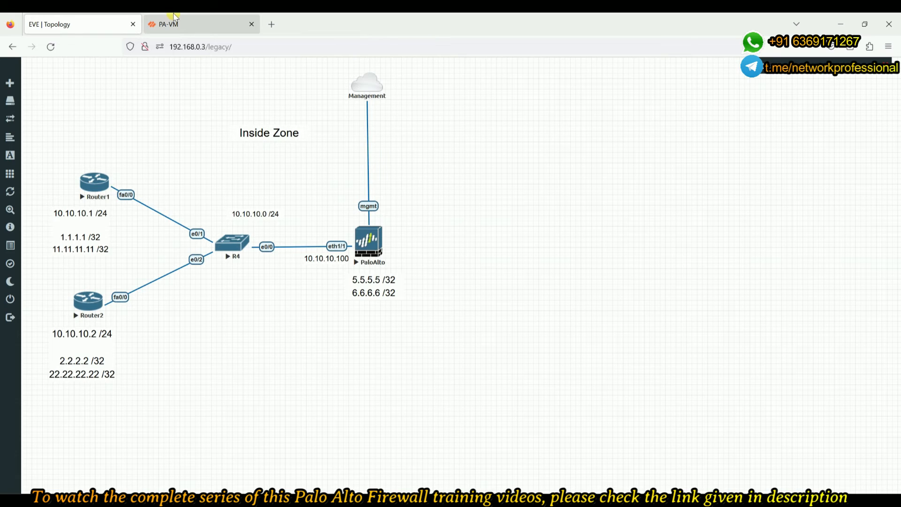
{"action": "left_click", "coordinate": [162, 26]}
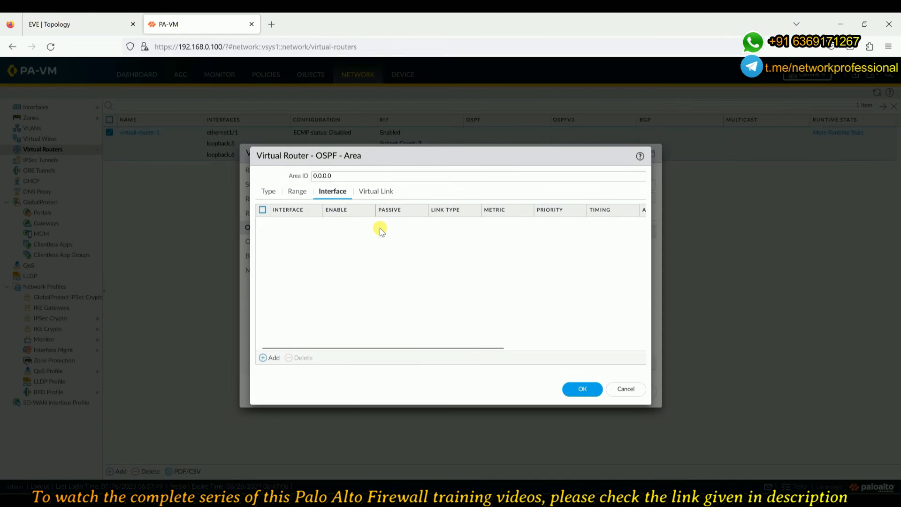
{"action": "left_click", "coordinate": [99, 26]}
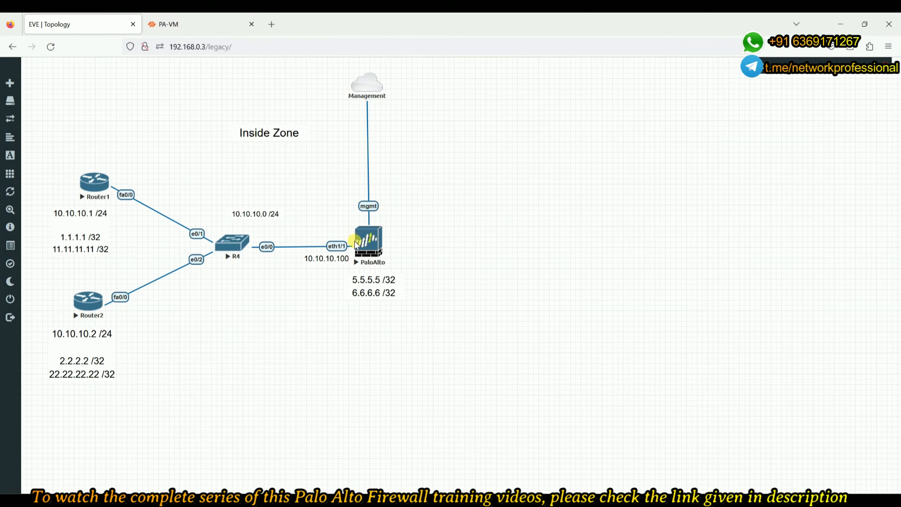
{"action": "left_click", "coordinate": [359, 253]}
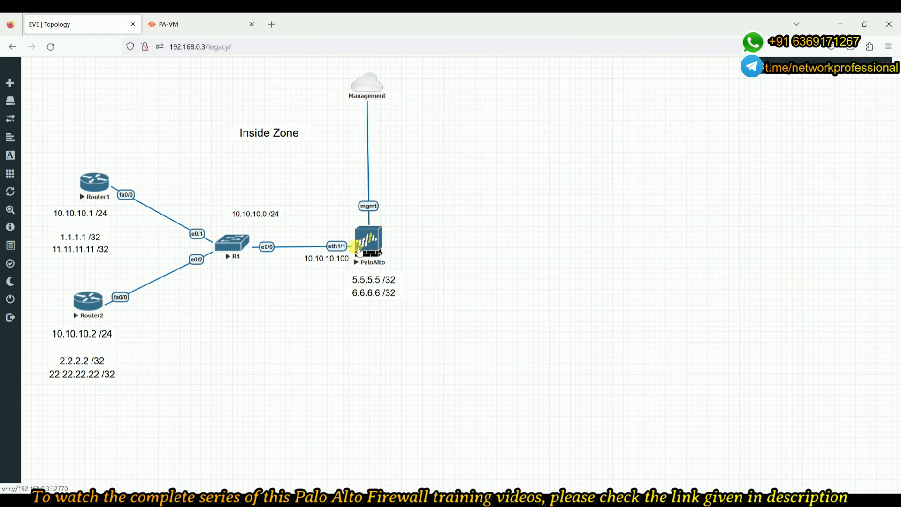
{"action": "left_click", "coordinate": [196, 28]}
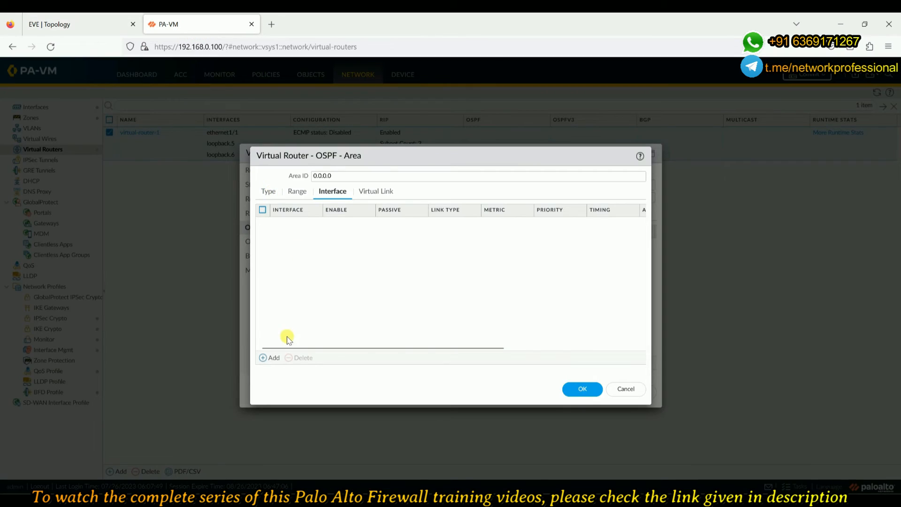
Create an interface entry in area 0.0.0.0 for ethernet1/1, enabled and not passive
{"action": "left_click", "coordinate": [270, 358]}
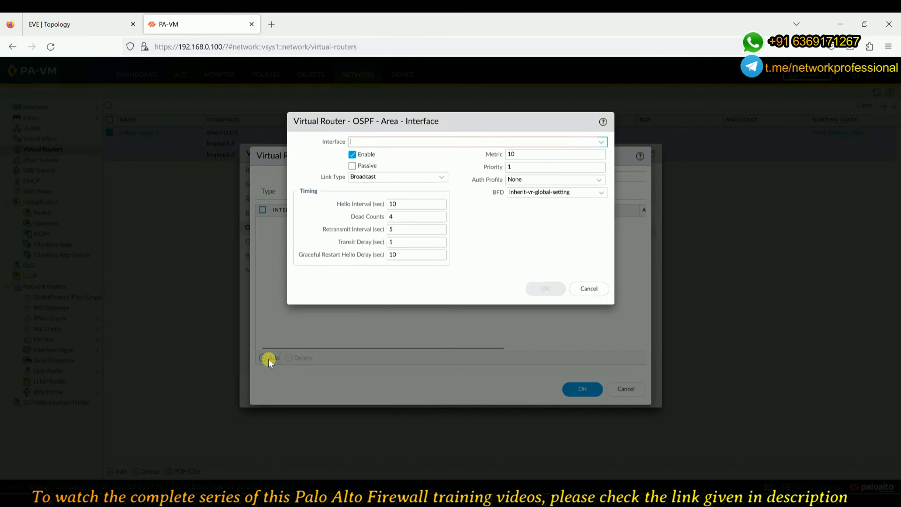
{"action": "left_click", "coordinate": [597, 142]}
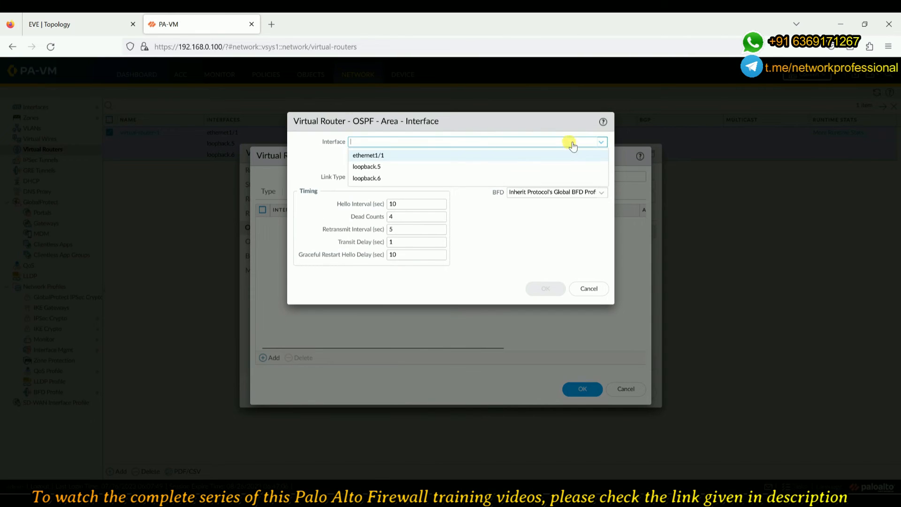
{"action": "left_click", "coordinate": [357, 156]}
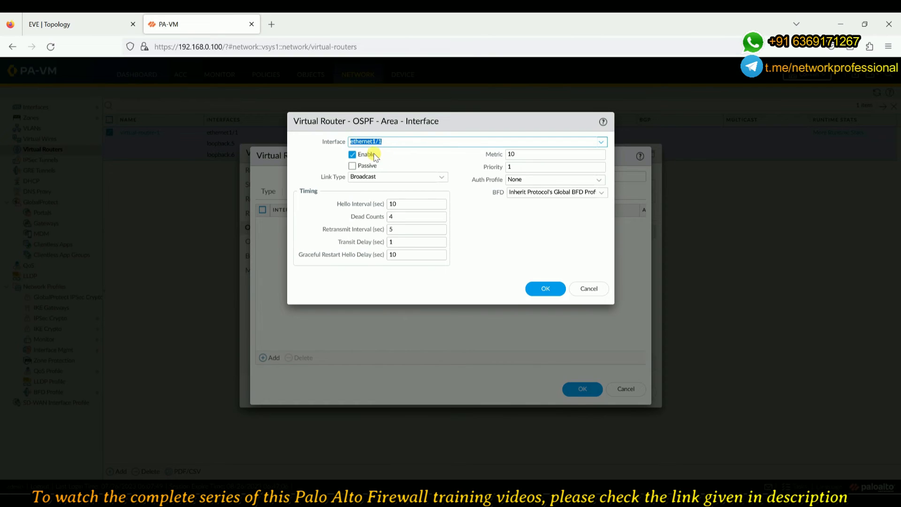
{"action": "left_click", "coordinate": [352, 155]}
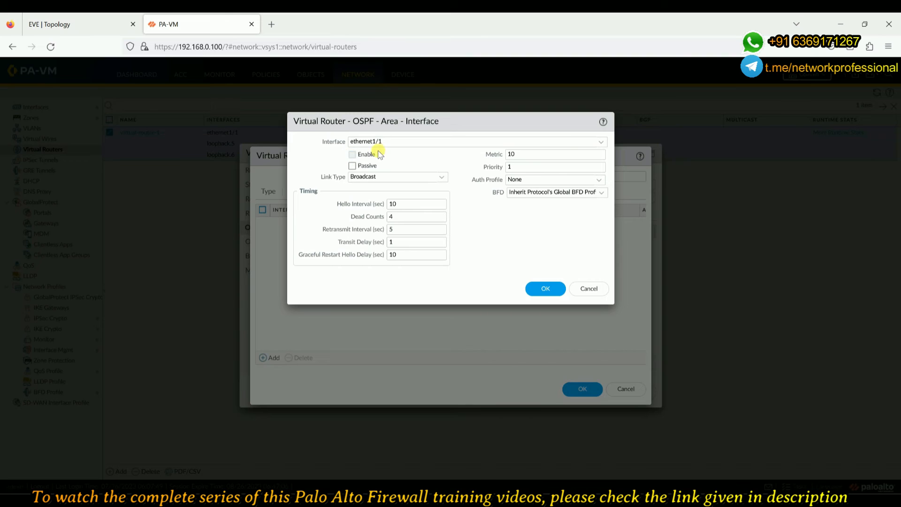
{"action": "left_click", "coordinate": [352, 155]}
{"action": "left_click", "coordinate": [353, 166]}
{"action": "left_click", "coordinate": [366, 142]}
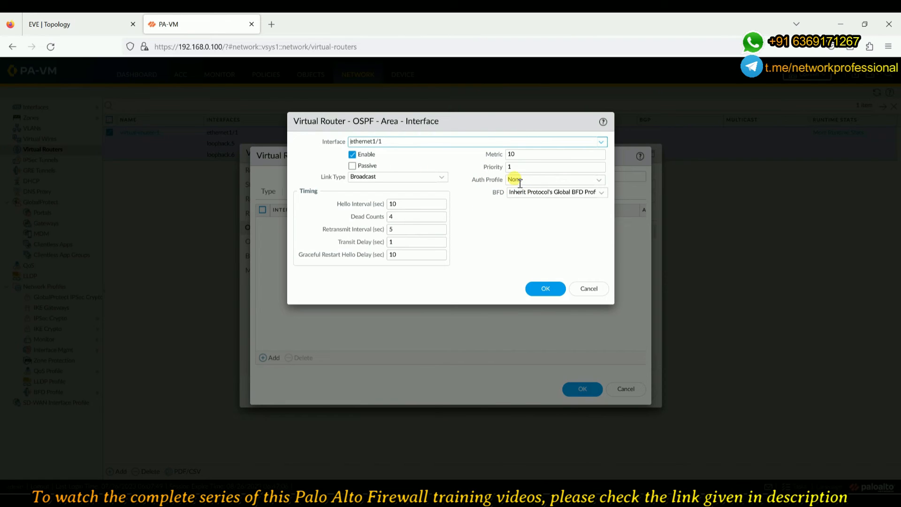
Keep the authentication profile at None and the hello interval at 10 seconds, and save the ethernet1/1 OSPF entry
{"action": "left_click", "coordinate": [599, 183]}
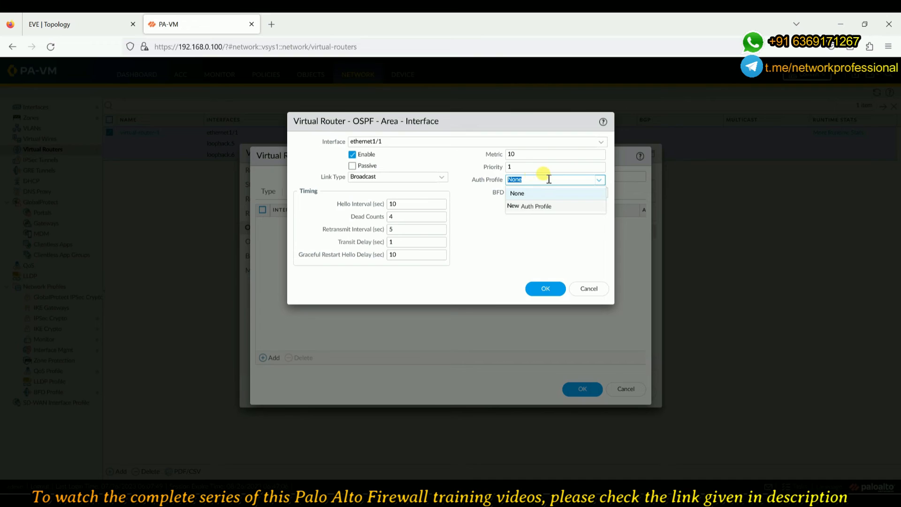
{"action": "left_click", "coordinate": [475, 214]}
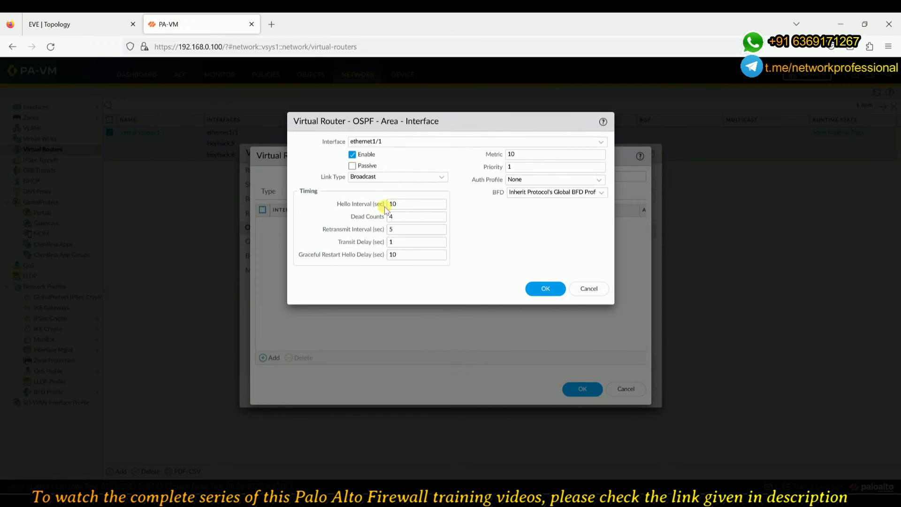
{"action": "double_click", "coordinate": [401, 203]}
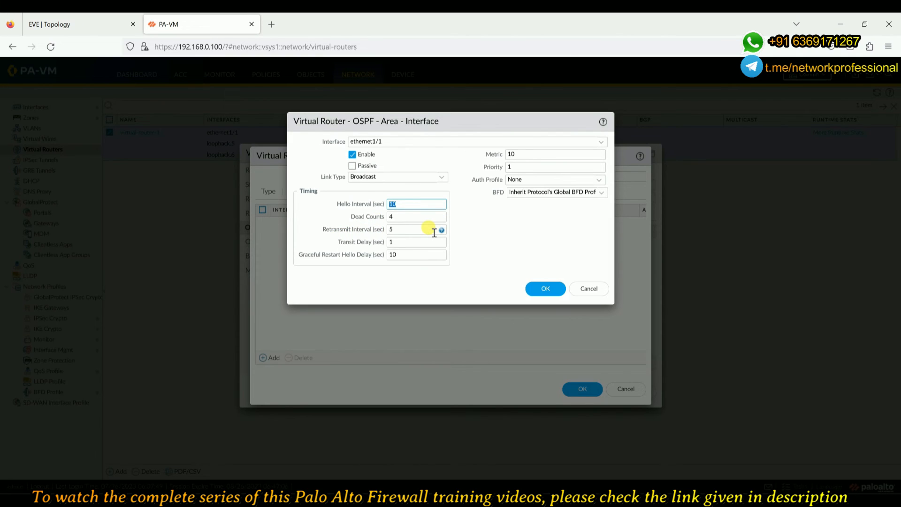
{"action": "left_click", "coordinate": [554, 247]}
{"action": "left_click", "coordinate": [546, 289]}
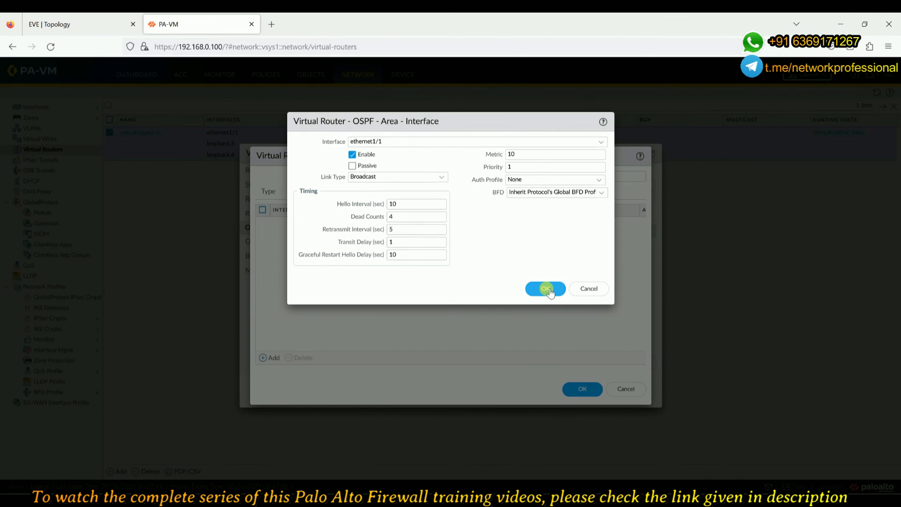
{"action": "left_click", "coordinate": [548, 291]}
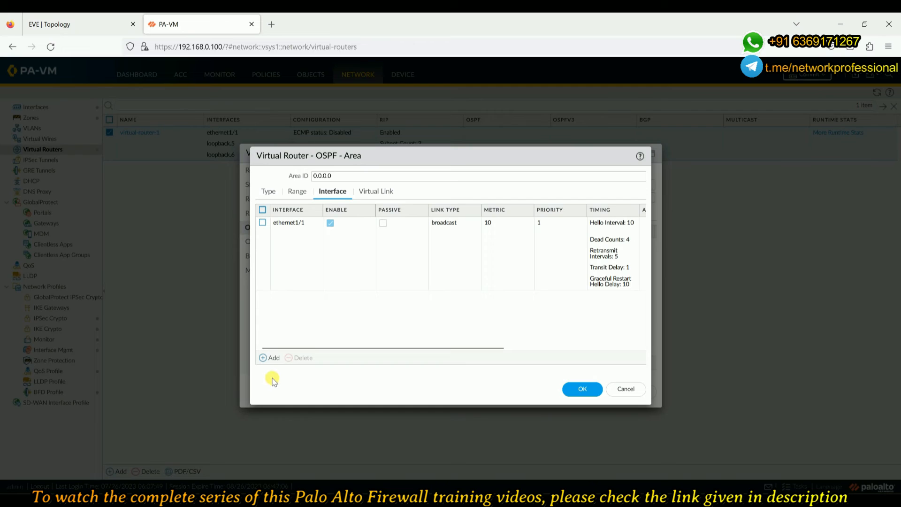
Add loopback.5 to OSPF area 0.0.0.0 as an enabled, passive interface with link type Broadcast, and save the entry
{"action": "left_click", "coordinate": [274, 358]}
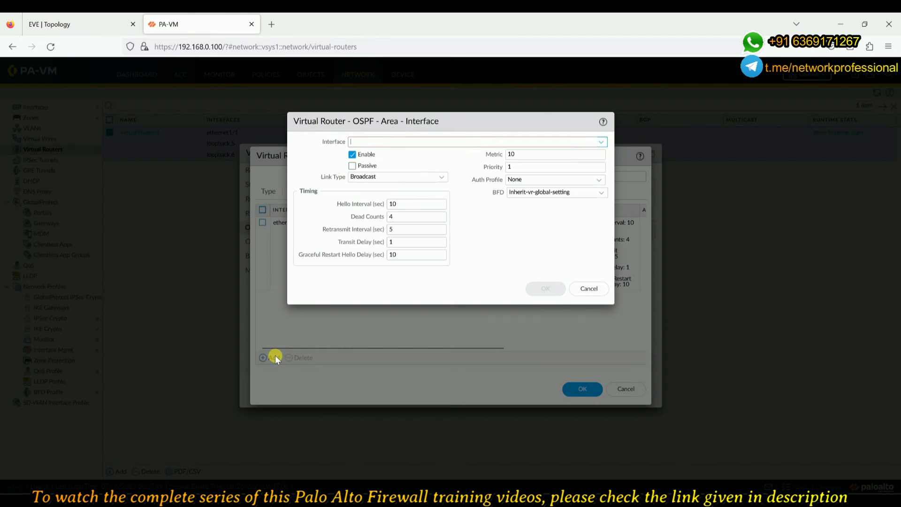
{"action": "left_click", "coordinate": [602, 143]}
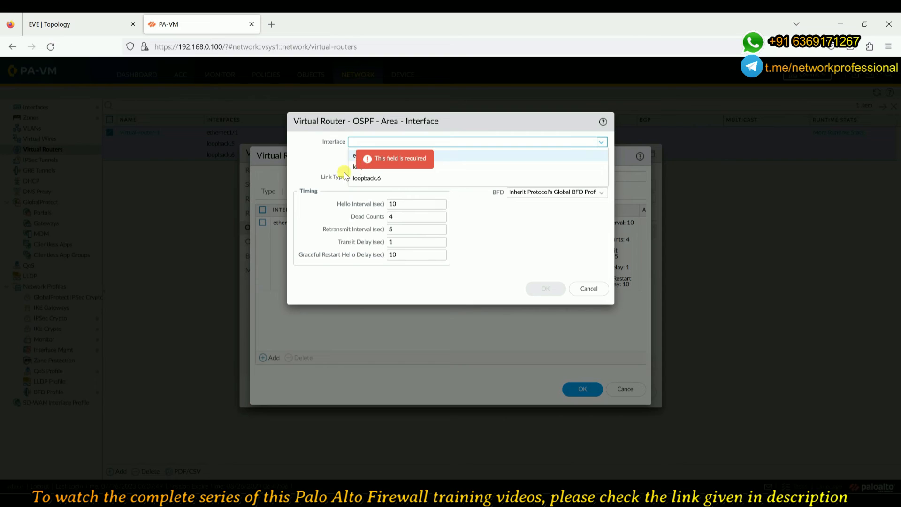
{"action": "left_click", "coordinate": [375, 168]}
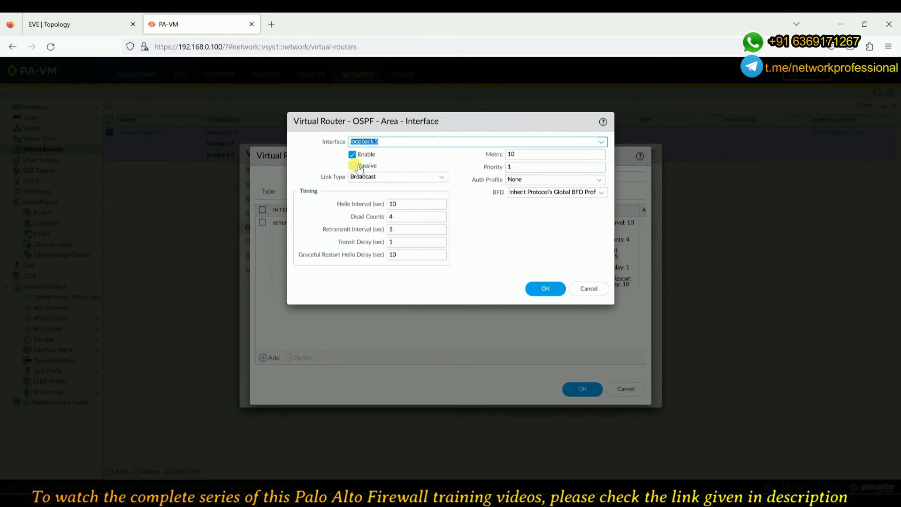
{"action": "left_click", "coordinate": [352, 166]}
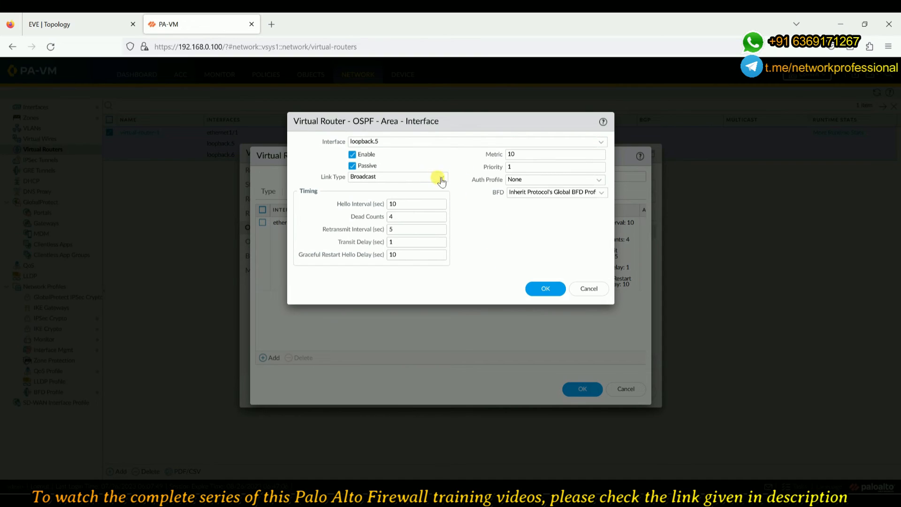
{"action": "left_click", "coordinate": [442, 178]}
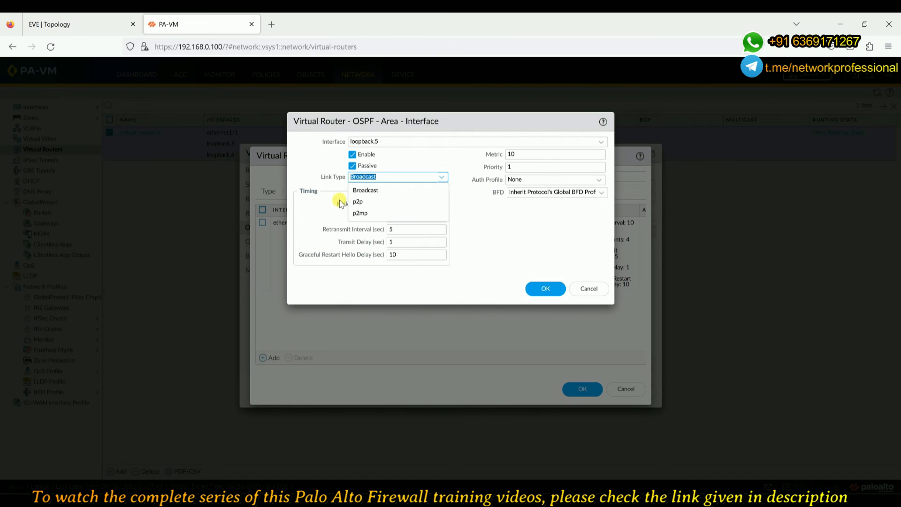
{"action": "left_click", "coordinate": [334, 180]}
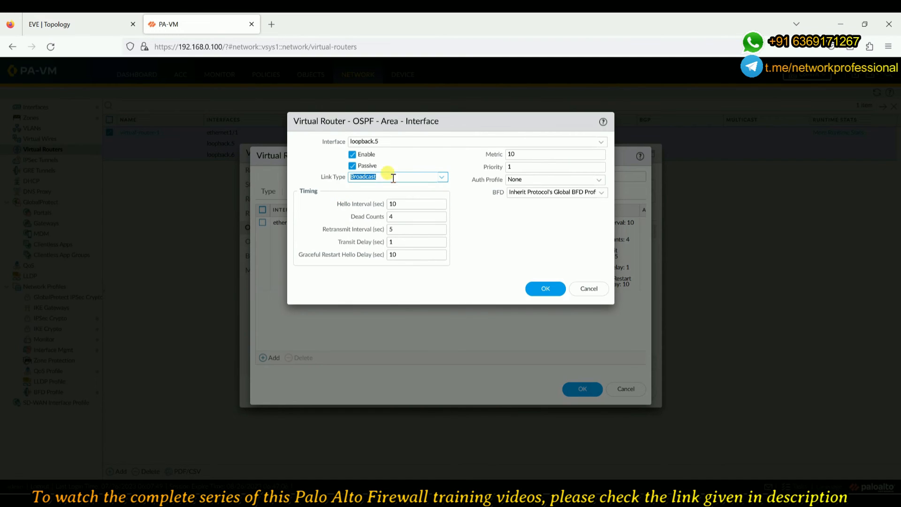
{"action": "left_click", "coordinate": [473, 199]}
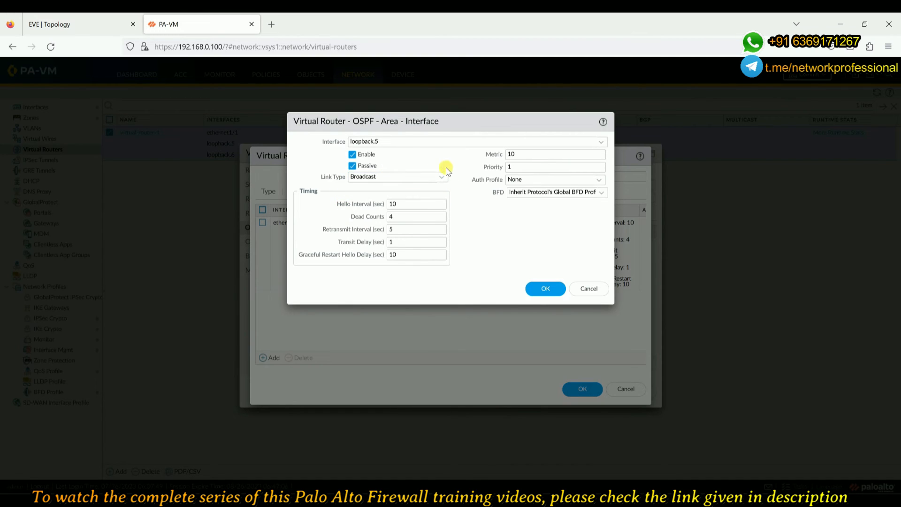
{"action": "left_click", "coordinate": [537, 291]}
Add loopback.6 to OSPF area 0.0.0.0 as an enabled, passive interface and save the entry
{"action": "left_click", "coordinate": [270, 357]}
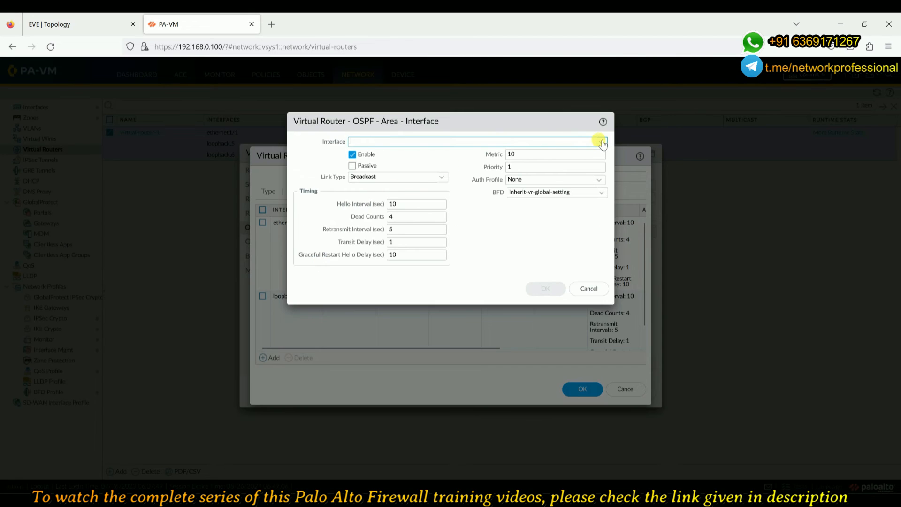
{"action": "left_click", "coordinate": [600, 141]}
{"action": "left_click", "coordinate": [365, 177]}
{"action": "left_click", "coordinate": [367, 166]}
{"action": "left_click", "coordinate": [545, 288]}
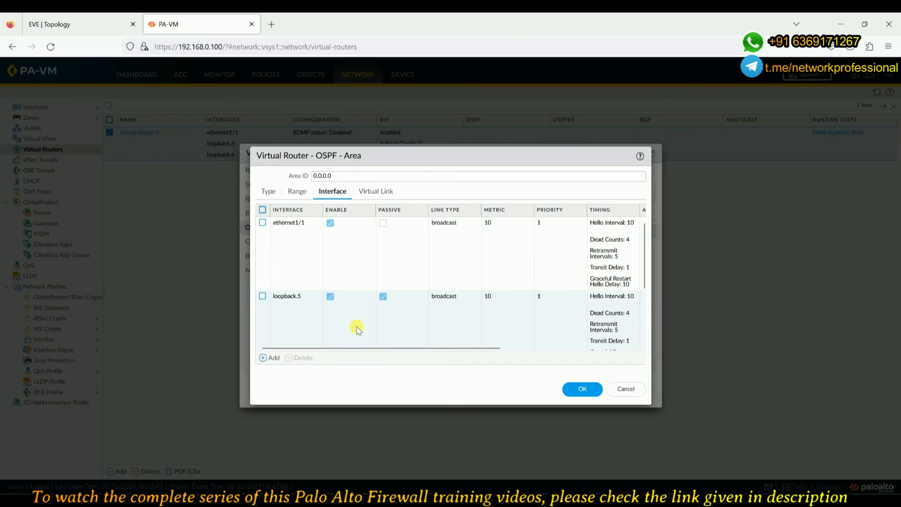
Save the area and the virtual-router-1 settings, and commit all changes to the firewall
{"action": "left_click", "coordinate": [582, 388]}
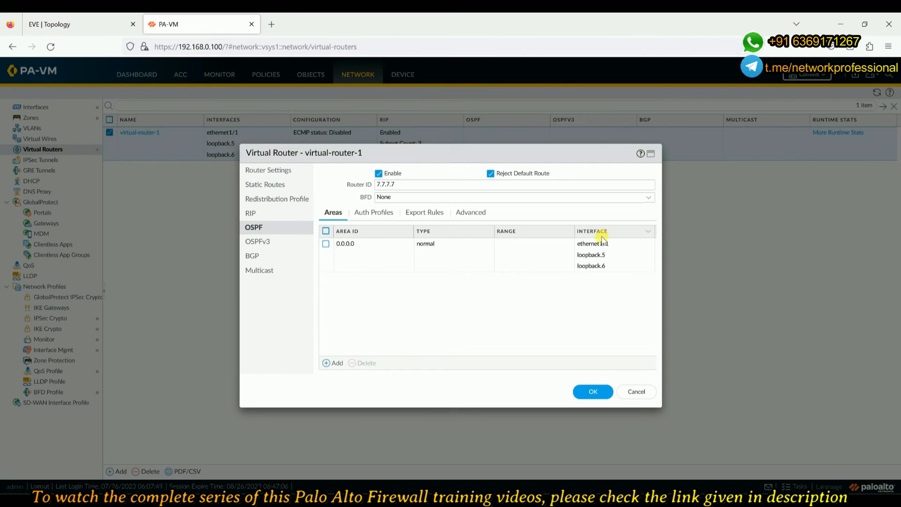
{"action": "left_click", "coordinate": [588, 392]}
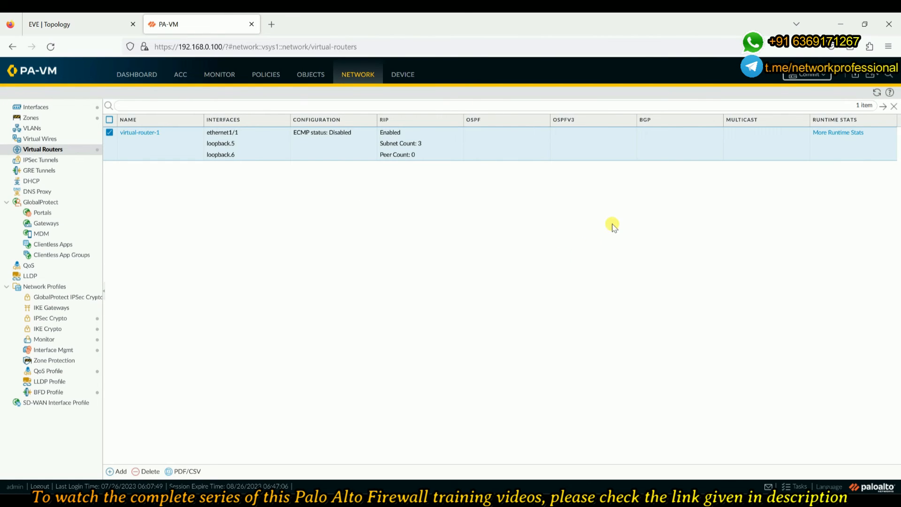
{"action": "left_click", "coordinate": [805, 77]}
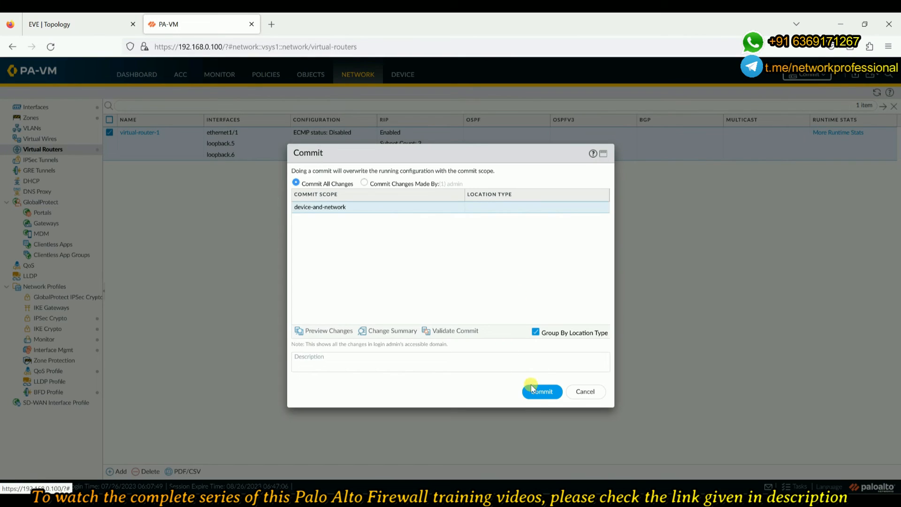
{"action": "left_click", "coordinate": [535, 394]}
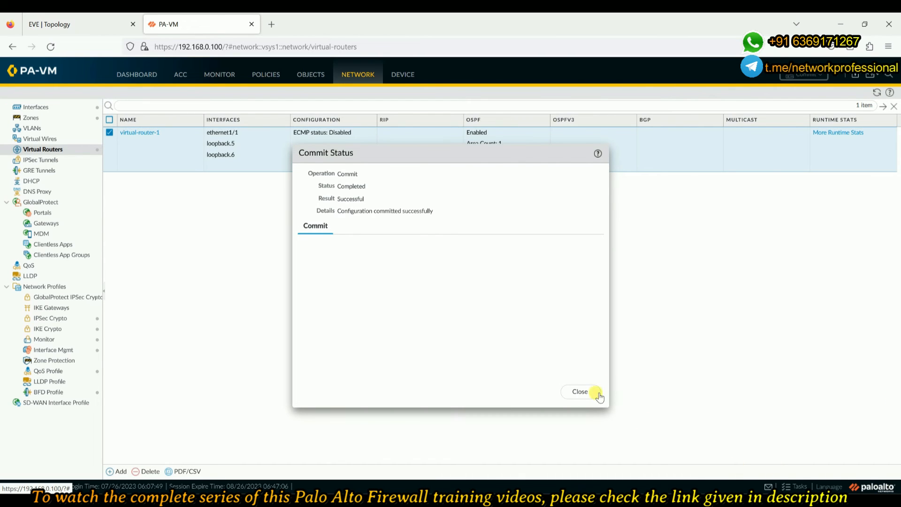
{"action": "left_click", "coordinate": [581, 393]}
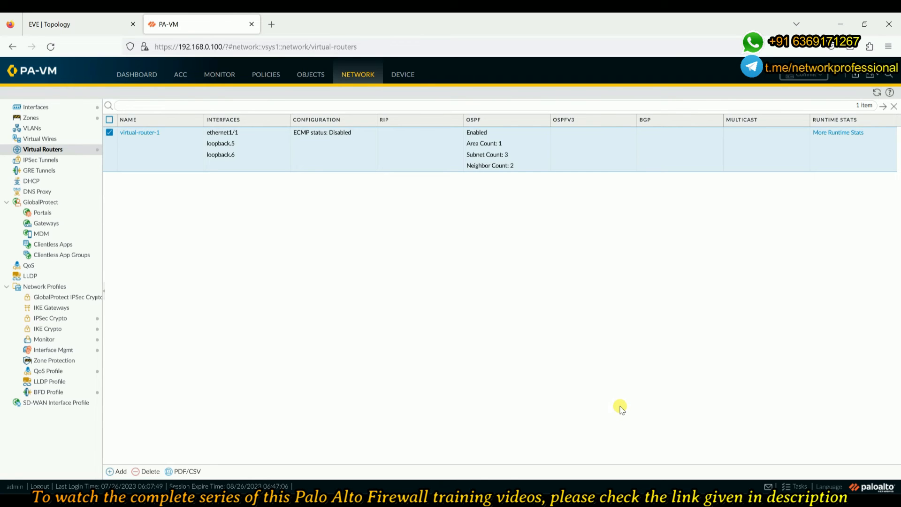
Check the topology, and examine virtual-router-1's runtime route table for OSPF routes using the flags legend
{"action": "left_click", "coordinate": [85, 29]}
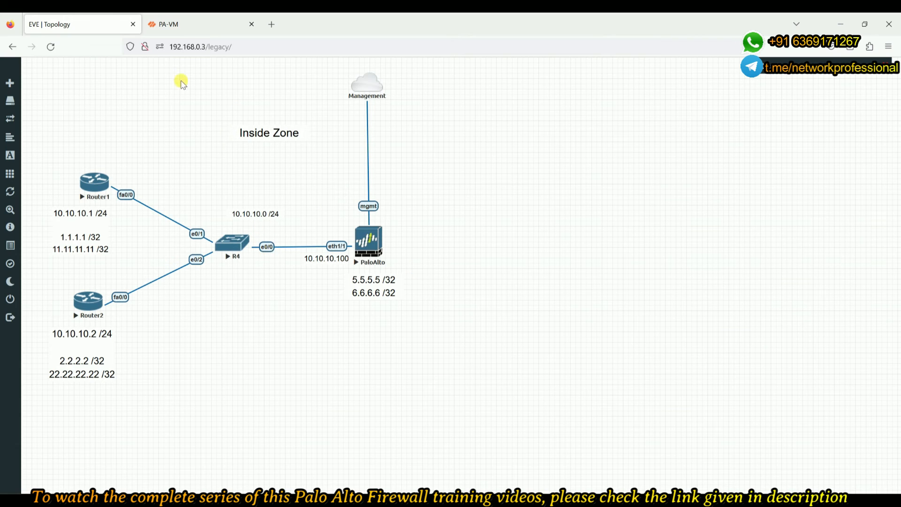
{"action": "left_click", "coordinate": [188, 24]}
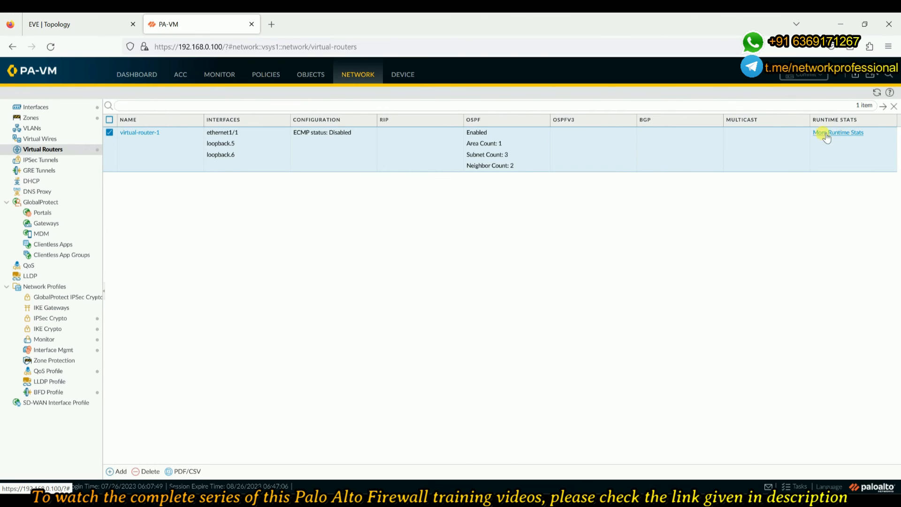
{"action": "left_click", "coordinate": [844, 135]}
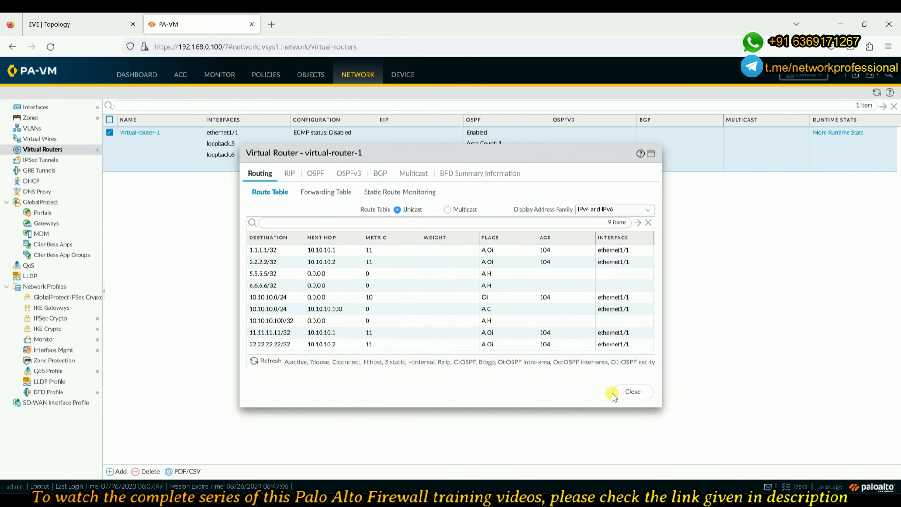
{"action": "left_click", "coordinate": [651, 154]}
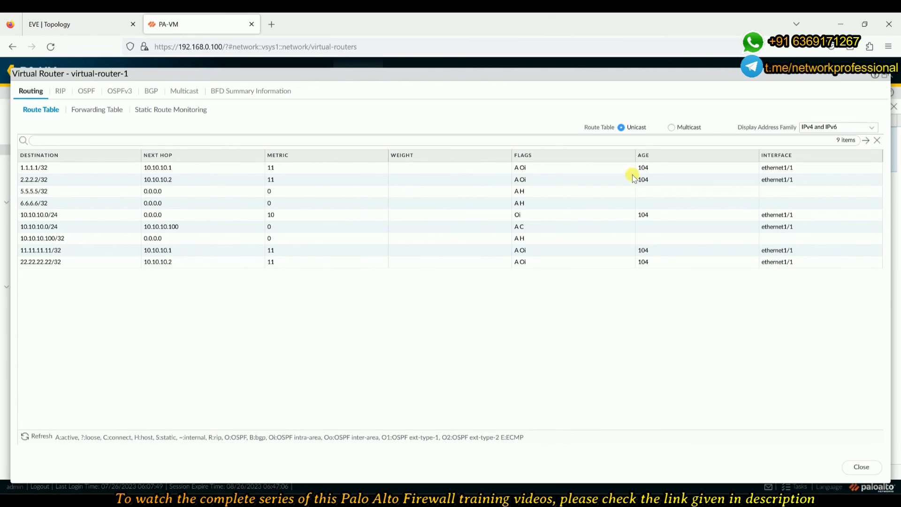
{"action": "left_click", "coordinate": [523, 168]}
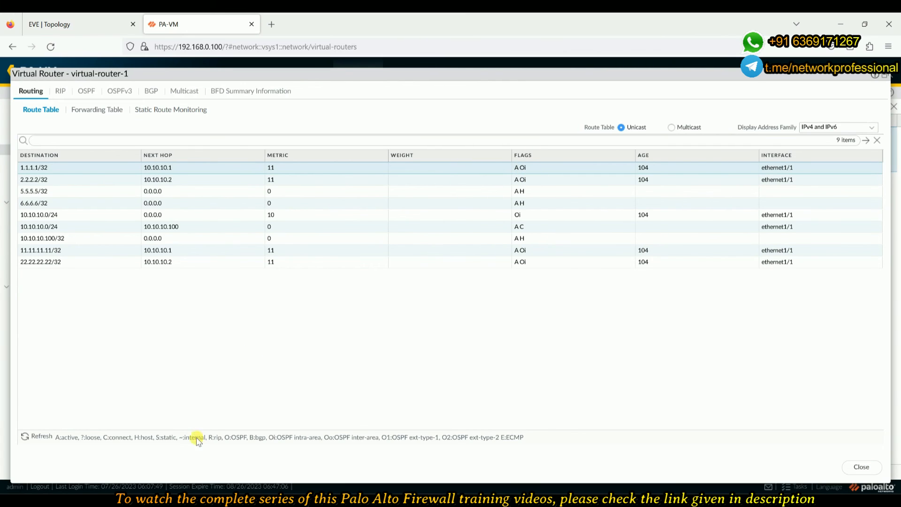
{"action": "left_click_drag", "start_coordinate": [233, 438], "coordinate": [240, 438]}
{"action": "left_click", "coordinate": [384, 437]}
Review virtual-router-1's OSPF runtime summary, area, interface and neighbor information
{"action": "left_click", "coordinate": [87, 93]}
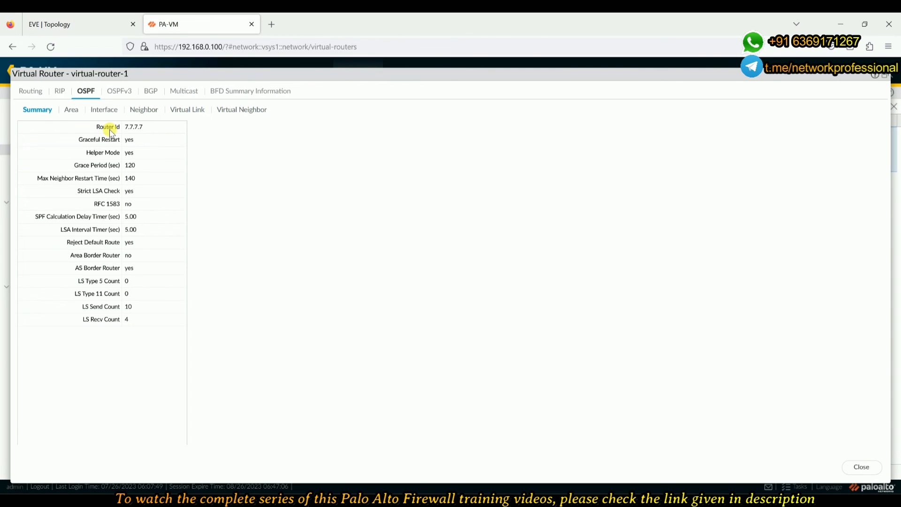
{"action": "left_click", "coordinate": [148, 130]}
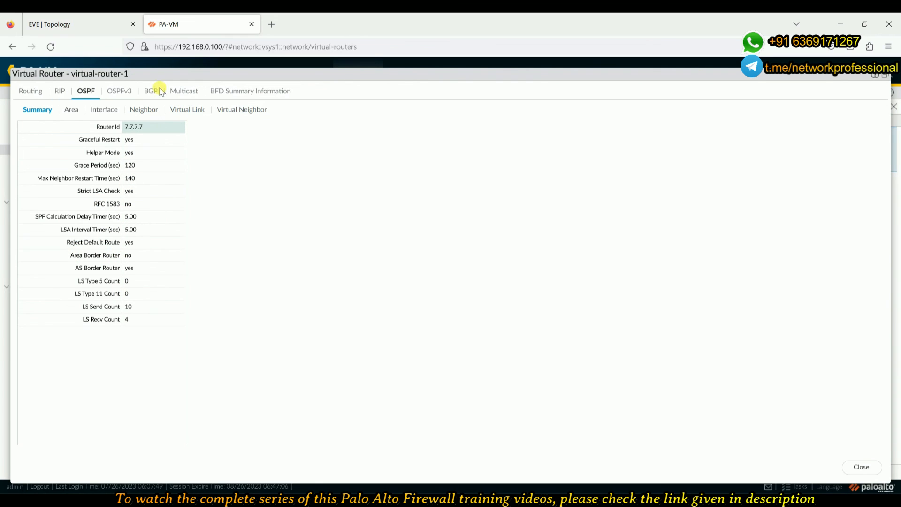
{"action": "left_click", "coordinate": [70, 111]}
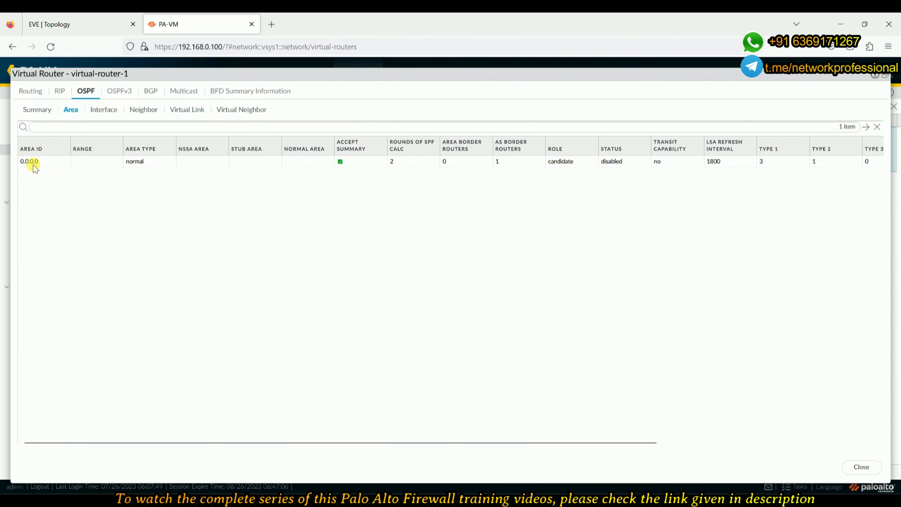
{"action": "left_click", "coordinate": [31, 164]}
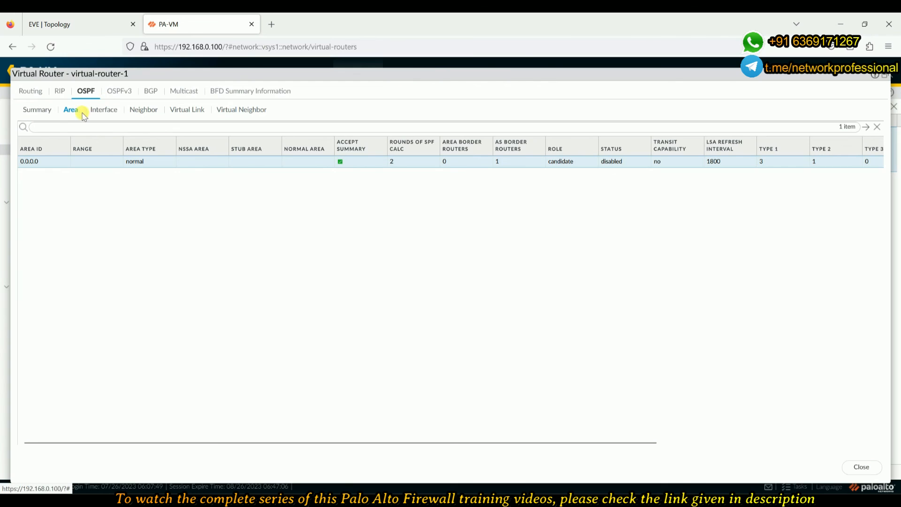
{"action": "left_click", "coordinate": [94, 110]}
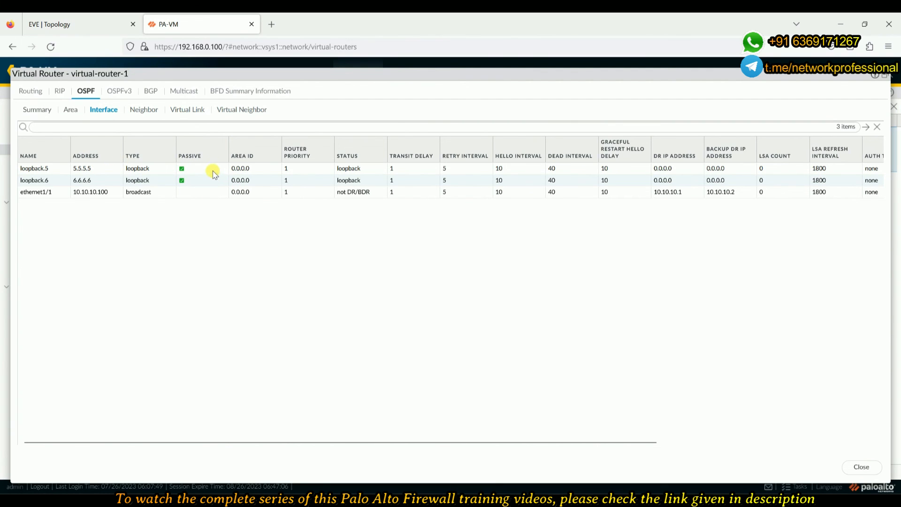
{"action": "left_click", "coordinate": [152, 111]}
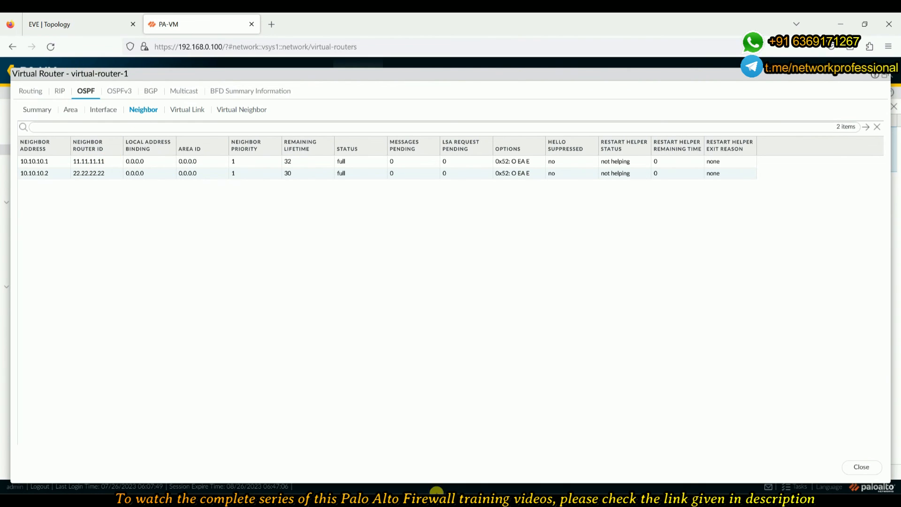
{"action": "key", "text": "alt+Tab"}
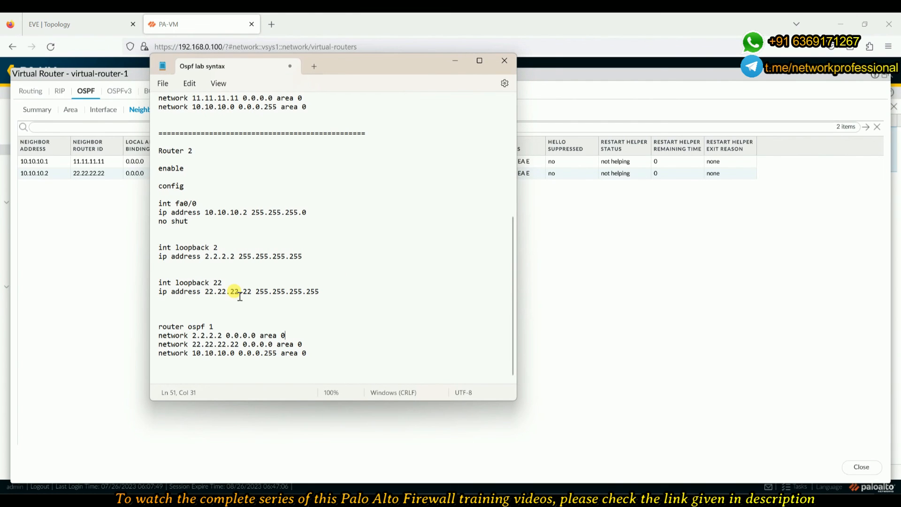
{"action": "left_click", "coordinate": [306, 354]}
{"action": "key", "text": "Return"}
{"action": "type", "text": "router-i"}
{"action": "key", "text": "BackSpace"}
{"action": "key", "text": "BackSpace"}
{"action": "key", "text": "BackSpace"}
{"action": "key", "text": "BackSpace"}
{"action": "key", "text": "BackSpace"}
{"action": "key", "text": "BackSpace"}
{"action": "key", "text": "BackSpace"}
{"action": "key", "text": "BackSpace"}
{"action": "left_click", "coordinate": [88, 295]}
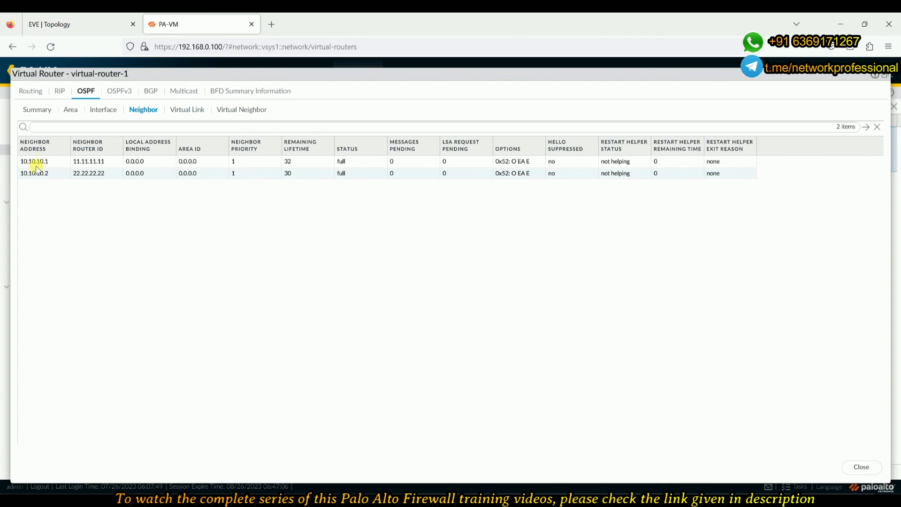
Compare the OSPF neighbors with the routers in the EVE topology, check the virtual links, and close the runtime stats
{"action": "left_click", "coordinate": [64, 25]}
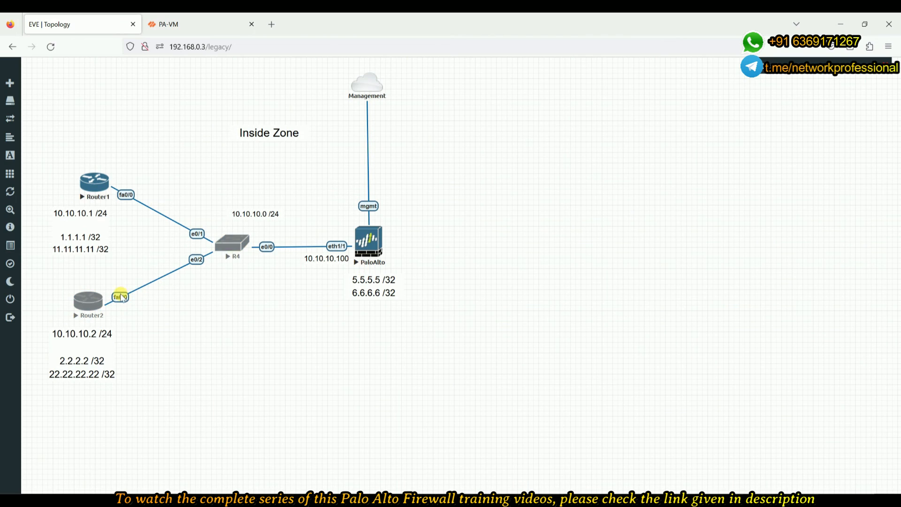
{"action": "left_click", "coordinate": [197, 24]}
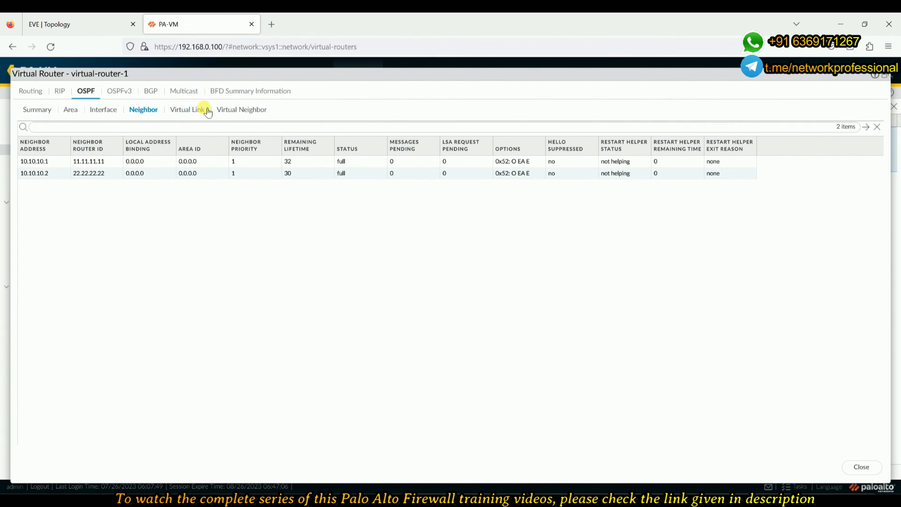
{"action": "left_click", "coordinate": [190, 111]}
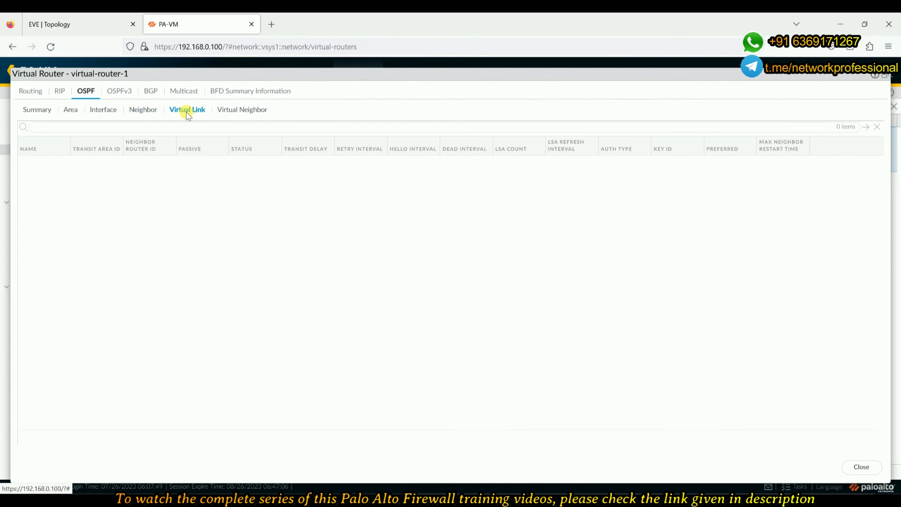
{"action": "left_click", "coordinate": [144, 113]}
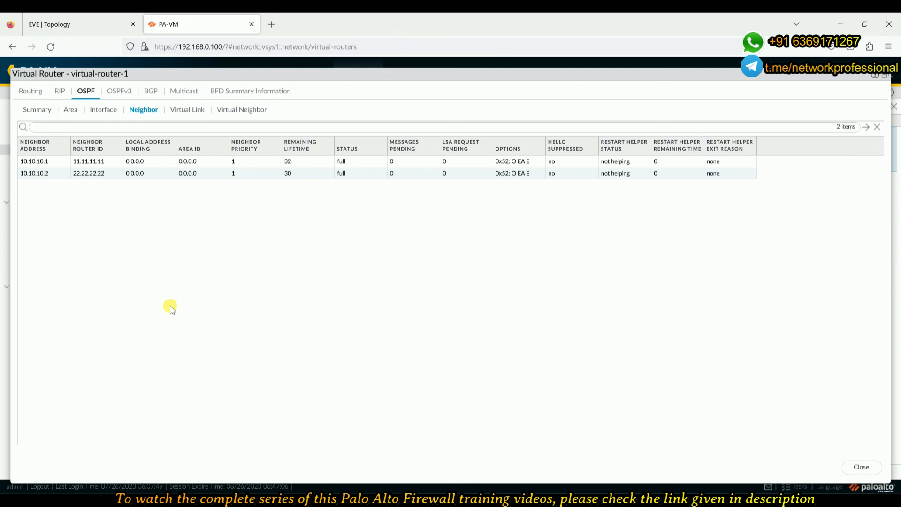
{"action": "left_click", "coordinate": [862, 467]}
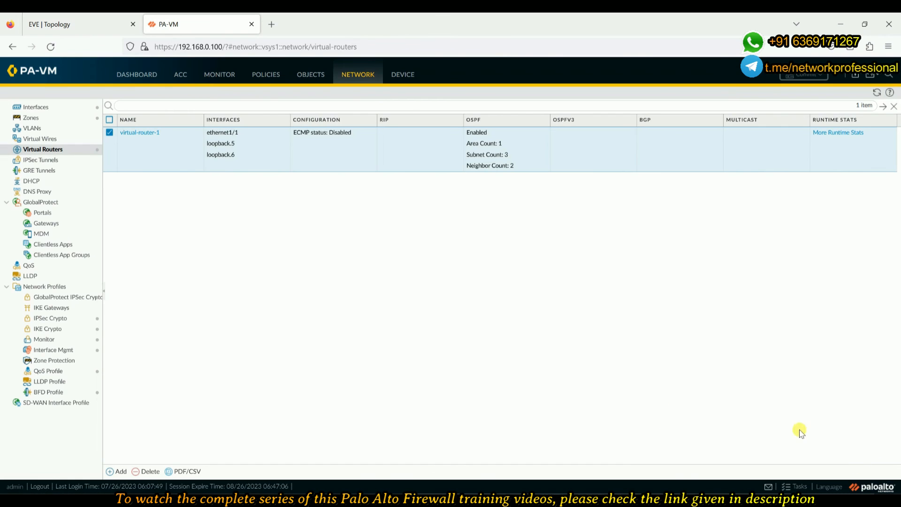
Bring up the Router1 console beside the EVE topology and enter privileged EXEC mode
{"action": "mouse_move", "coordinate": [662, 490]}
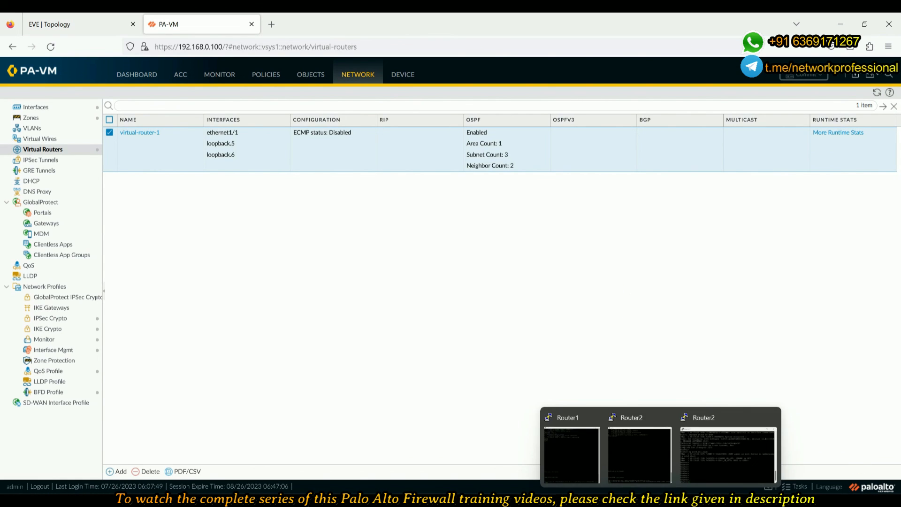
{"action": "left_click", "coordinate": [587, 462]}
{"action": "left_click", "coordinate": [47, 16]}
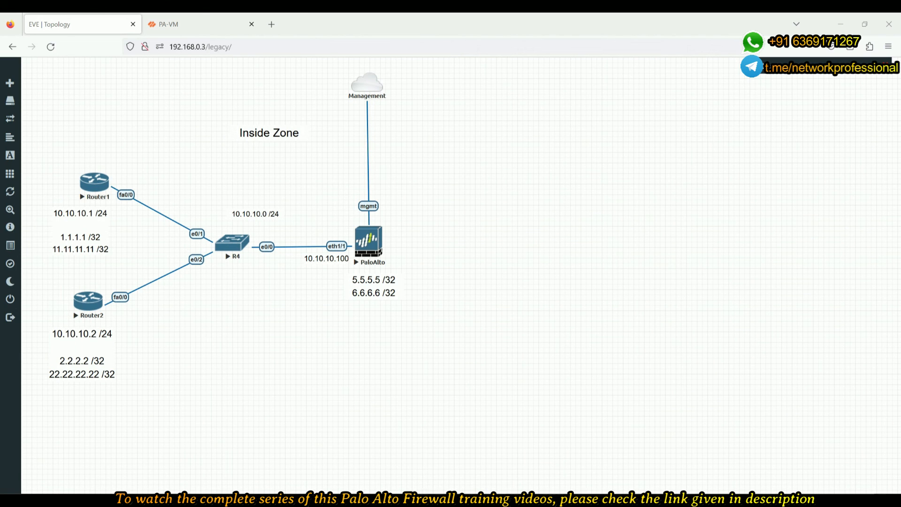
{"action": "mouse_move", "coordinate": [662, 491]}
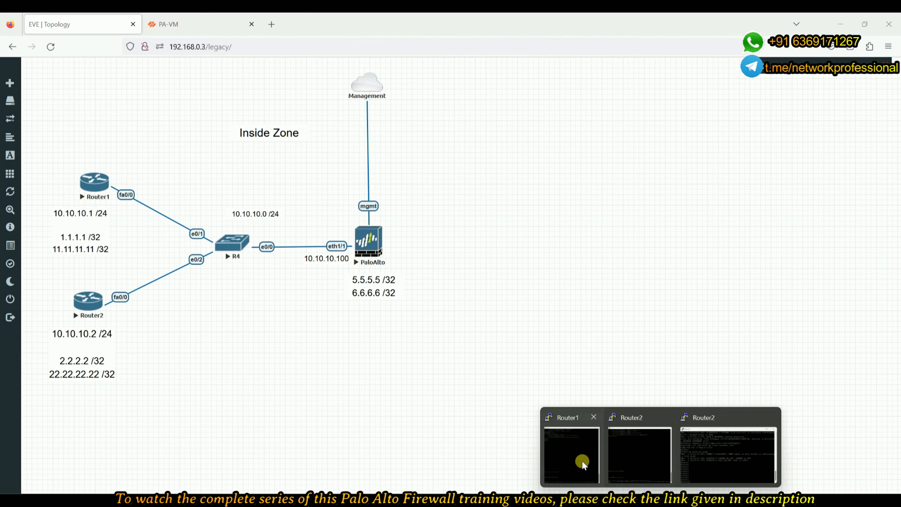
{"action": "left_click", "coordinate": [591, 418]}
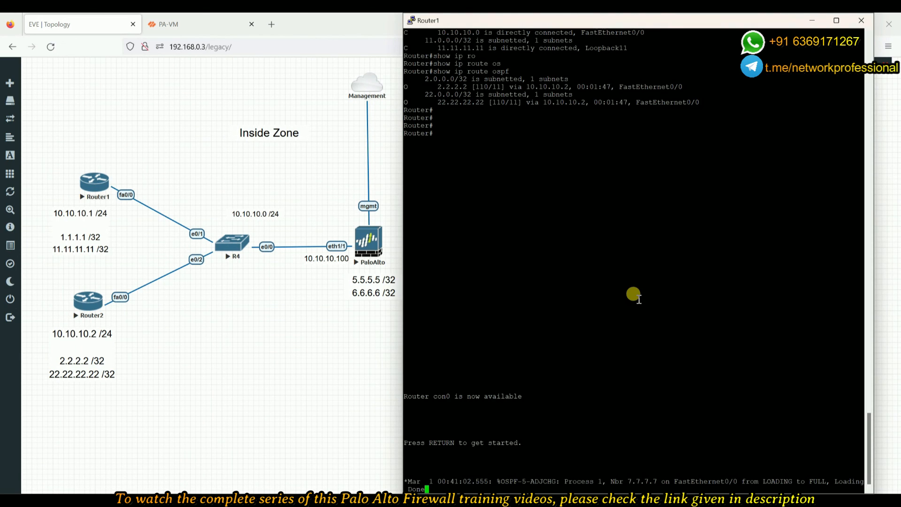
{"action": "key", "text": "Return"}
{"action": "key", "text": "Return"}
{"action": "key", "text": "Return"}
{"action": "key", "text": "Return"}
{"action": "key", "text": "Return"}
{"action": "key", "text": "Return"}
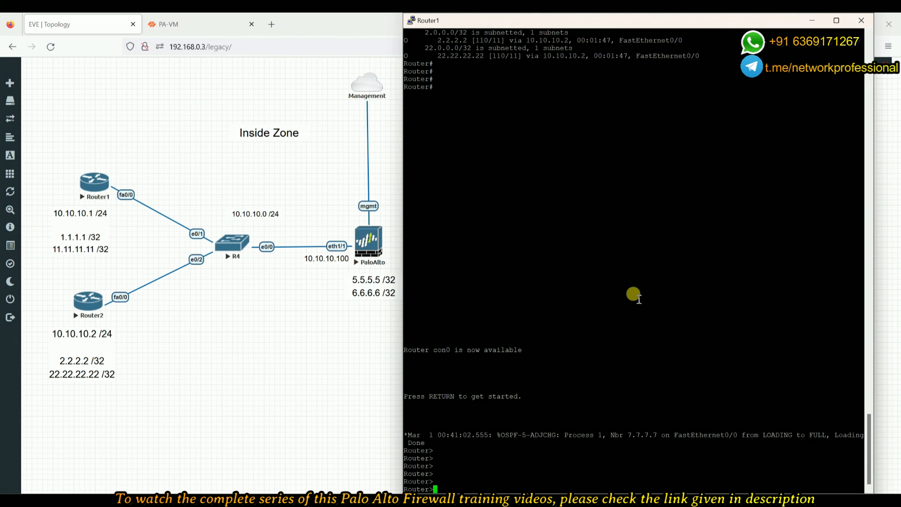
{"action": "type", "text": "en"}
{"action": "key", "text": "Return"}
{"action": "key", "text": "Return"}
{"action": "key", "text": "Return"}
{"action": "key", "text": "Return"}
{"action": "key", "text": "Return"}
Run show ip route ospf on Router1 and examine the routes to Router2's and the firewall's loopbacks
{"action": "type", "text": "show ip route os"}
{"action": "key", "text": "Tab"}
{"action": "key", "text": "Return"}
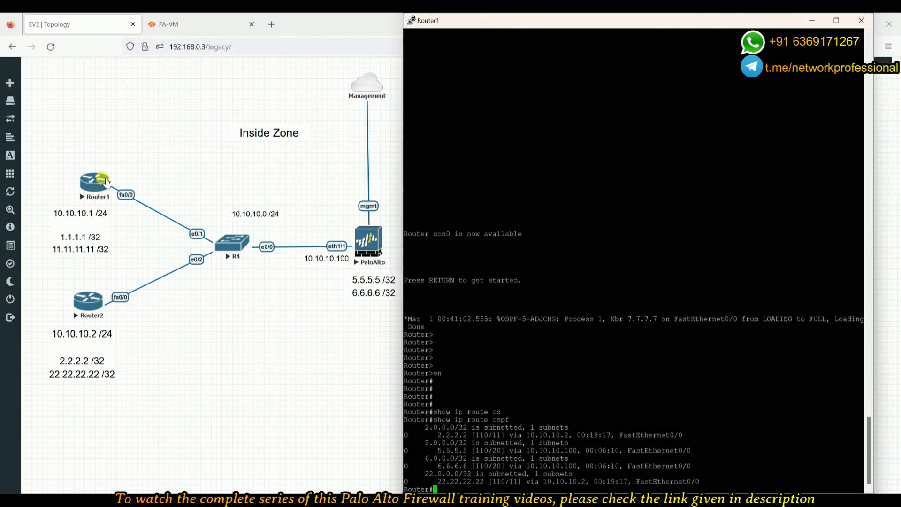
{"action": "double_click", "coordinate": [448, 427]}
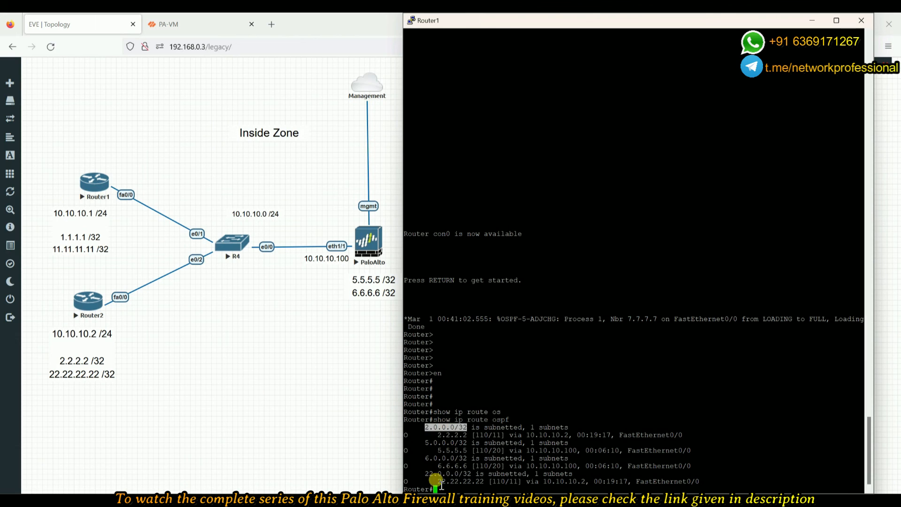
{"action": "triple_click", "coordinate": [441, 481]}
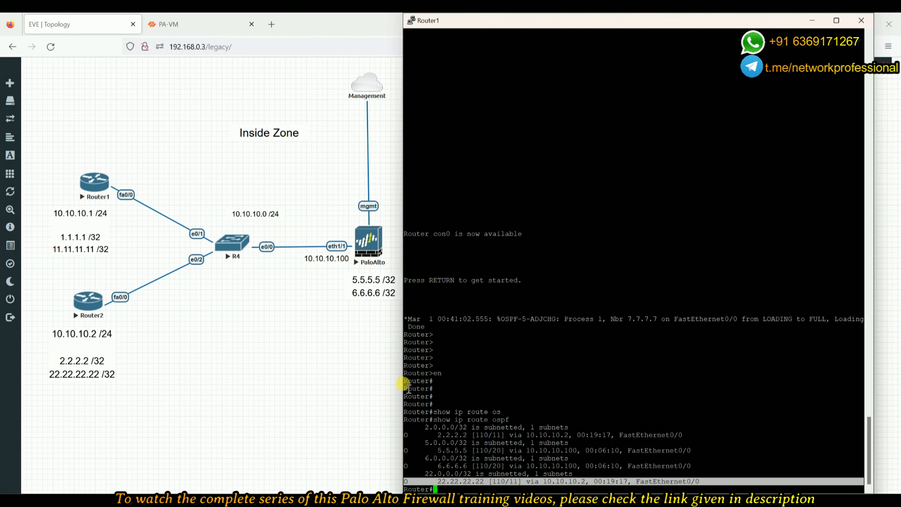
{"action": "left_click_drag", "start_coordinate": [421, 442], "coordinate": [699, 466]}
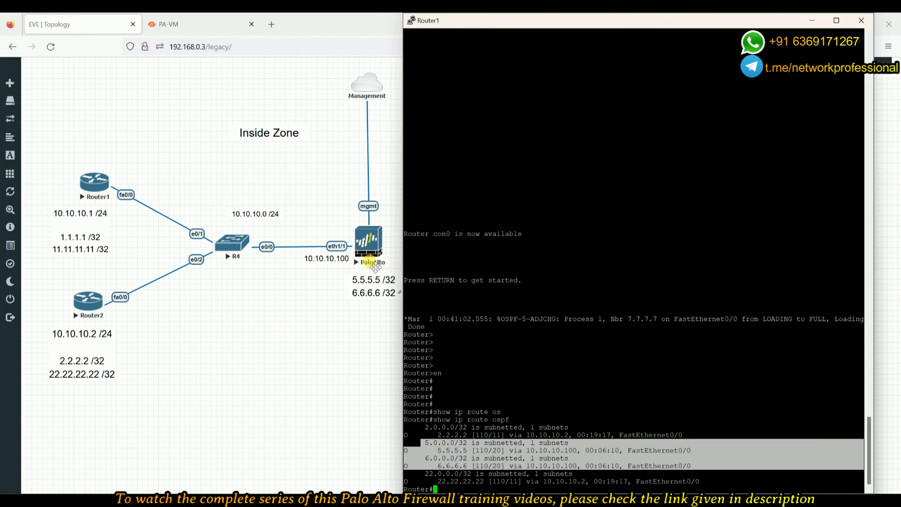
{"action": "left_click", "coordinate": [534, 351]}
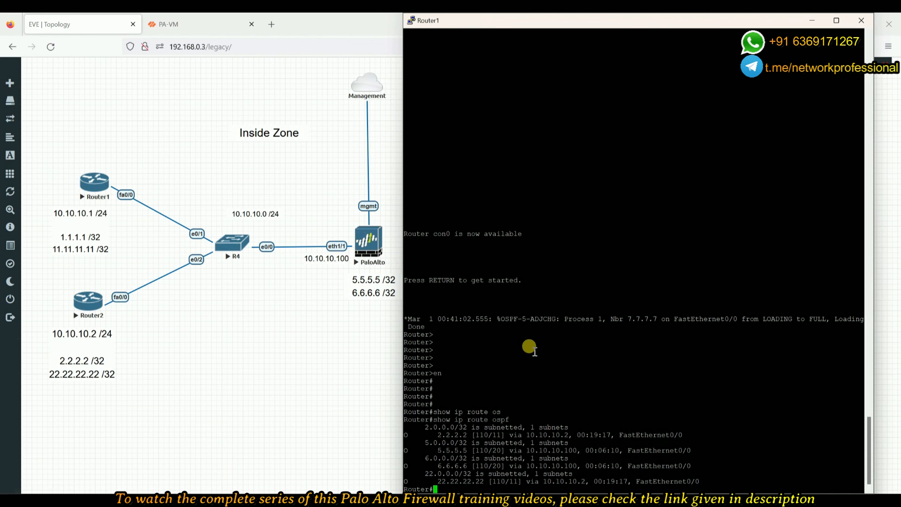
Ping the firewall's loopback address 5.5.5.5 from Router1
{"action": "key", "text": "Return"}
{"action": "key", "text": "Return"}
{"action": "key", "text": "Return"}
{"action": "type", "text": "ping"}
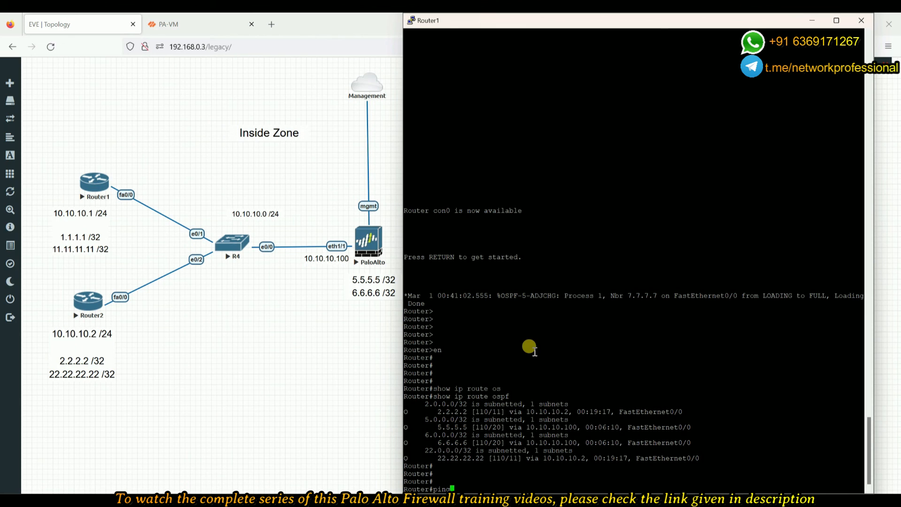
{"action": "type", "text": "5.5.5"}
{"action": "key", "text": "Return"}
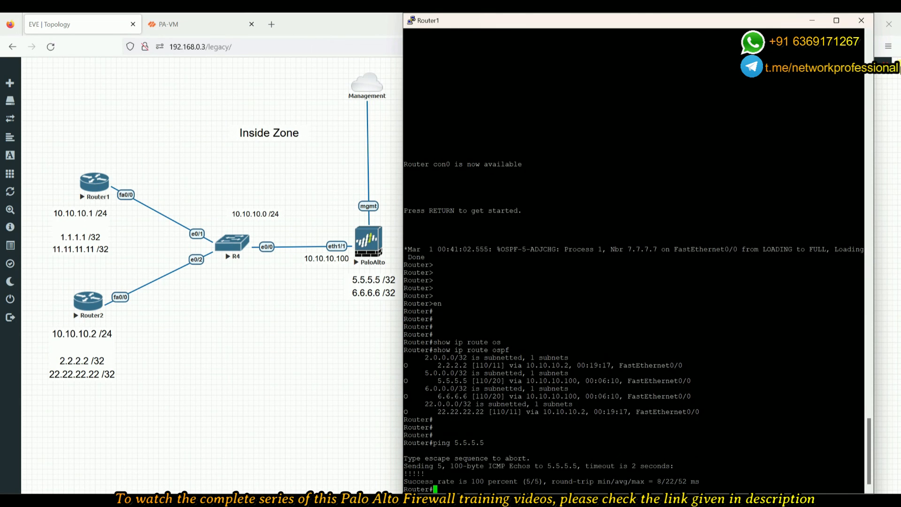
Ping the firewall's second loopback address 6.6.6.6 from Router1
{"action": "key", "text": "Return"}
{"action": "key", "text": "Return"}
{"action": "key", "text": "Return"}
{"action": "key", "text": "Return"}
{"action": "type", "text": "ping 6.6.6.6"}
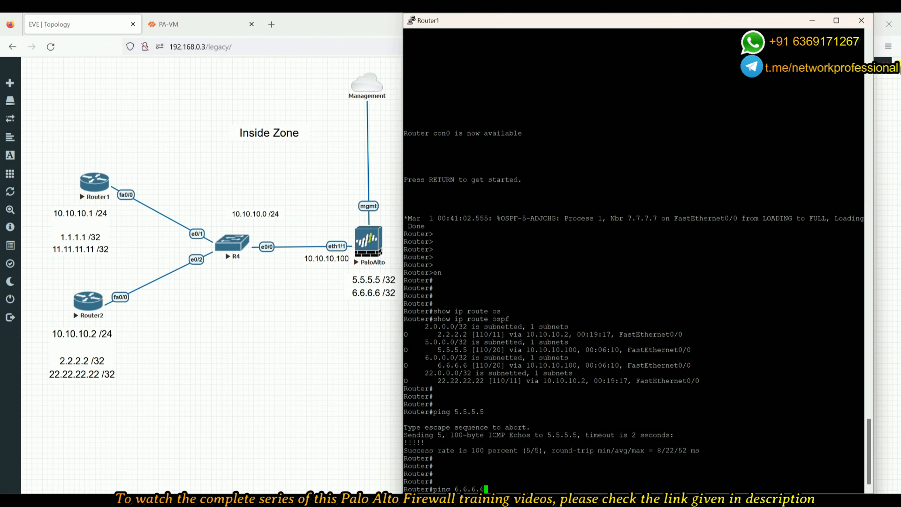
{"action": "key", "text": "Return"}
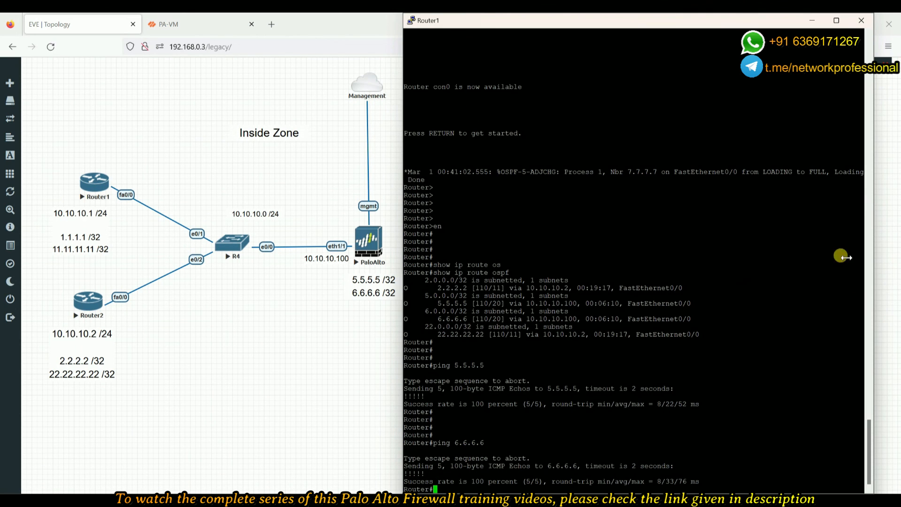
Switch from the Router1 console to the Router2 console beside the topology and enter privileged EXEC mode
{"action": "left_click", "coordinate": [638, 501]}
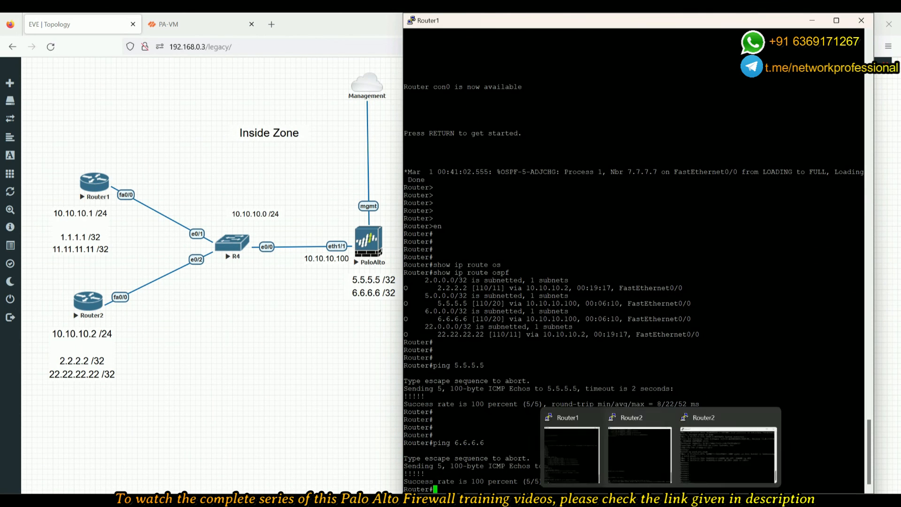
{"action": "left_click", "coordinate": [638, 458]}
{"action": "left_click", "coordinate": [819, 17]}
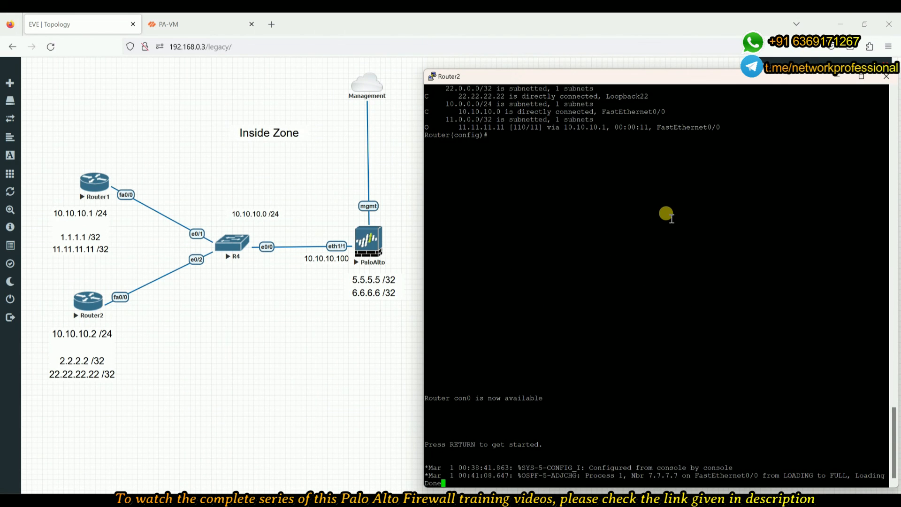
{"action": "key", "text": "Return"}
{"action": "key", "text": "Return"}
{"action": "key", "text": "Return"}
{"action": "key", "text": "Return"}
{"action": "key", "text": "Return"}
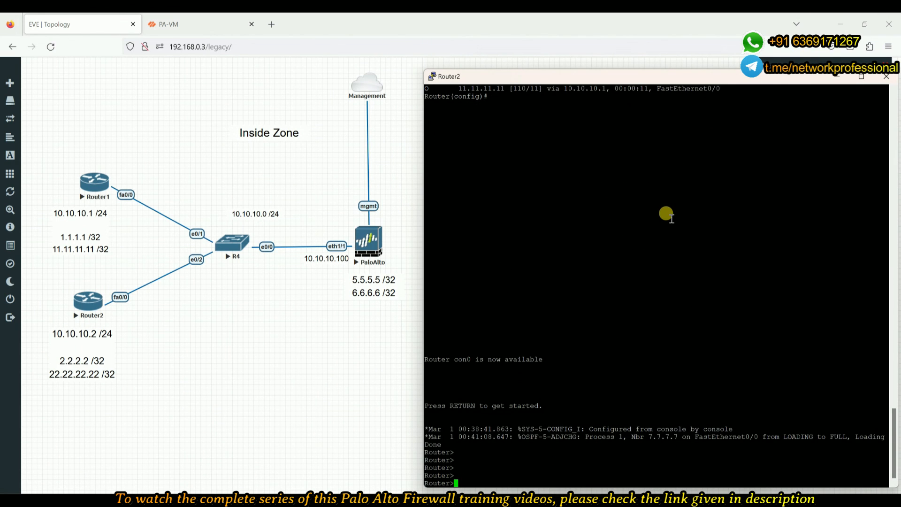
{"action": "type", "text": "en"}
{"action": "key", "text": "Return"}
{"action": "key", "text": "Return"}
{"action": "key", "text": "Return"}
{"action": "key", "text": "Return"}
Run show ip route ospf on Router2 and examine the routes to Router1's and the firewall's loopbacks
{"action": "type", "text": "show ip "}
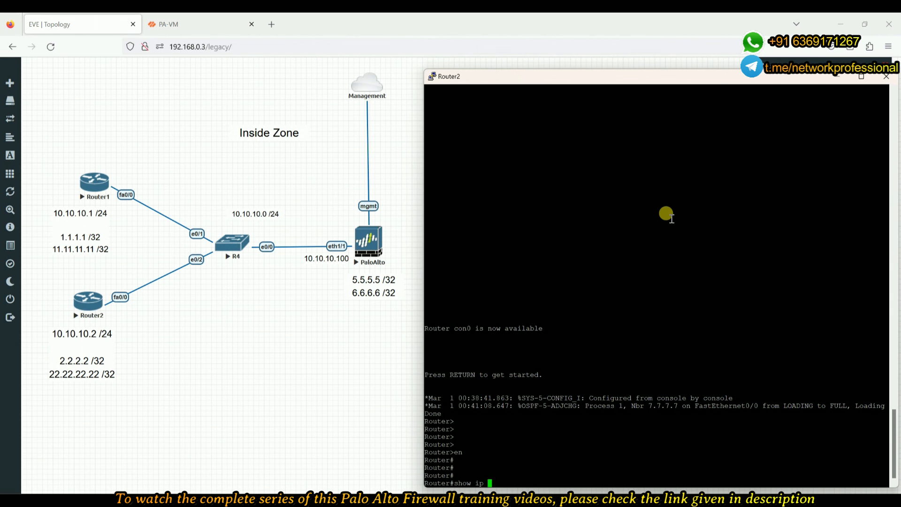
{"action": "type", "text": "ro"}
{"action": "key", "text": "Tab"}
{"action": "type", "text": "os"}
{"action": "key", "text": "Tab"}
{"action": "key", "text": "Return"}
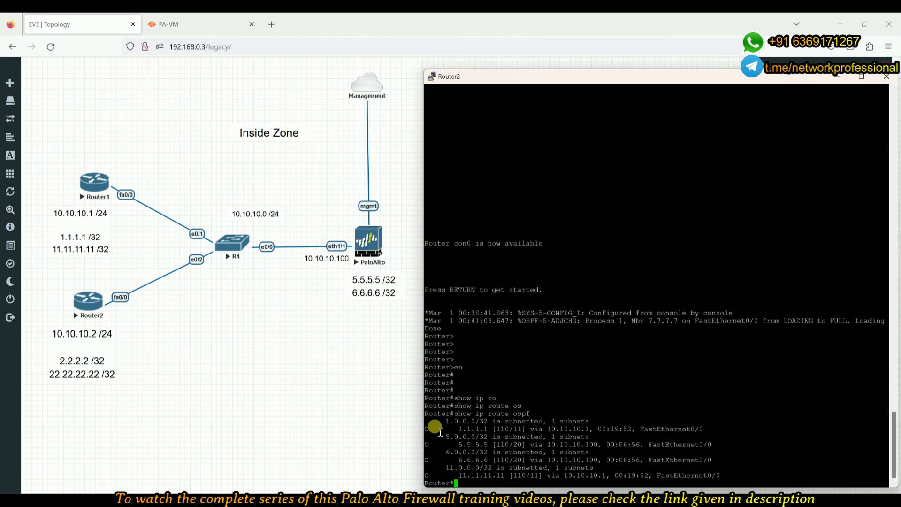
{"action": "triple_click", "coordinate": [461, 429]}
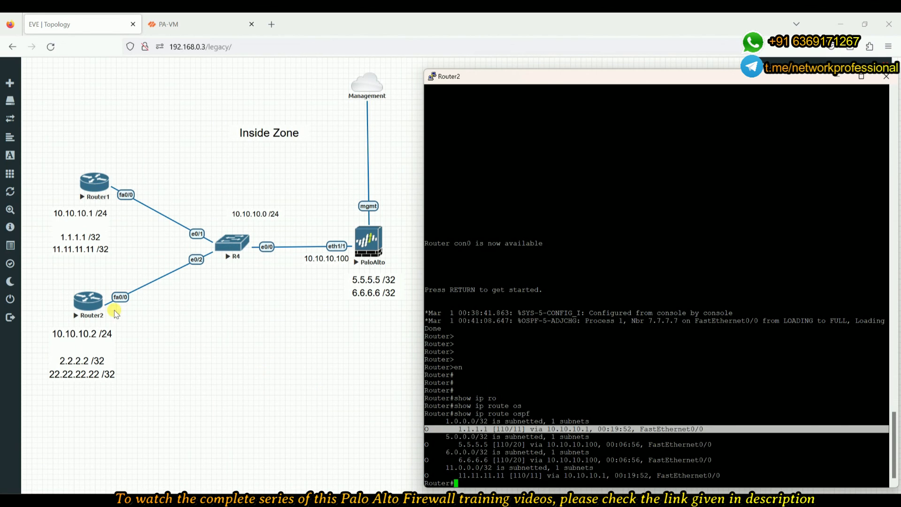
{"action": "left_click_drag", "start_coordinate": [428, 437], "coordinate": [729, 459]}
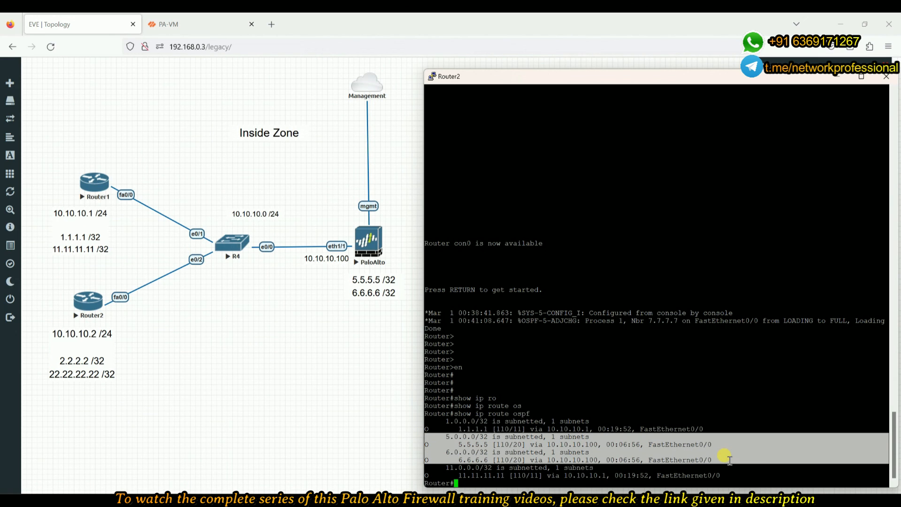